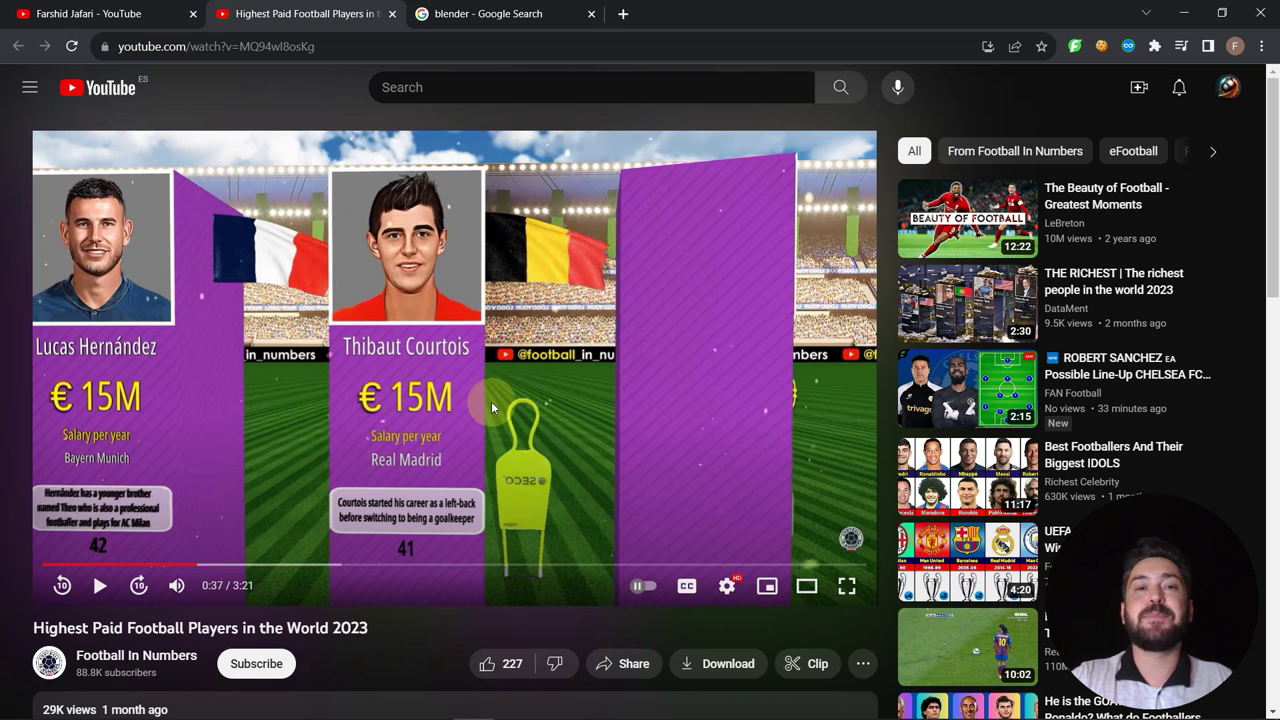
# - Look over the YouTube channel page, switch to the Google results for blender and open the blender.org home page
pyautogui.click(68, 12)
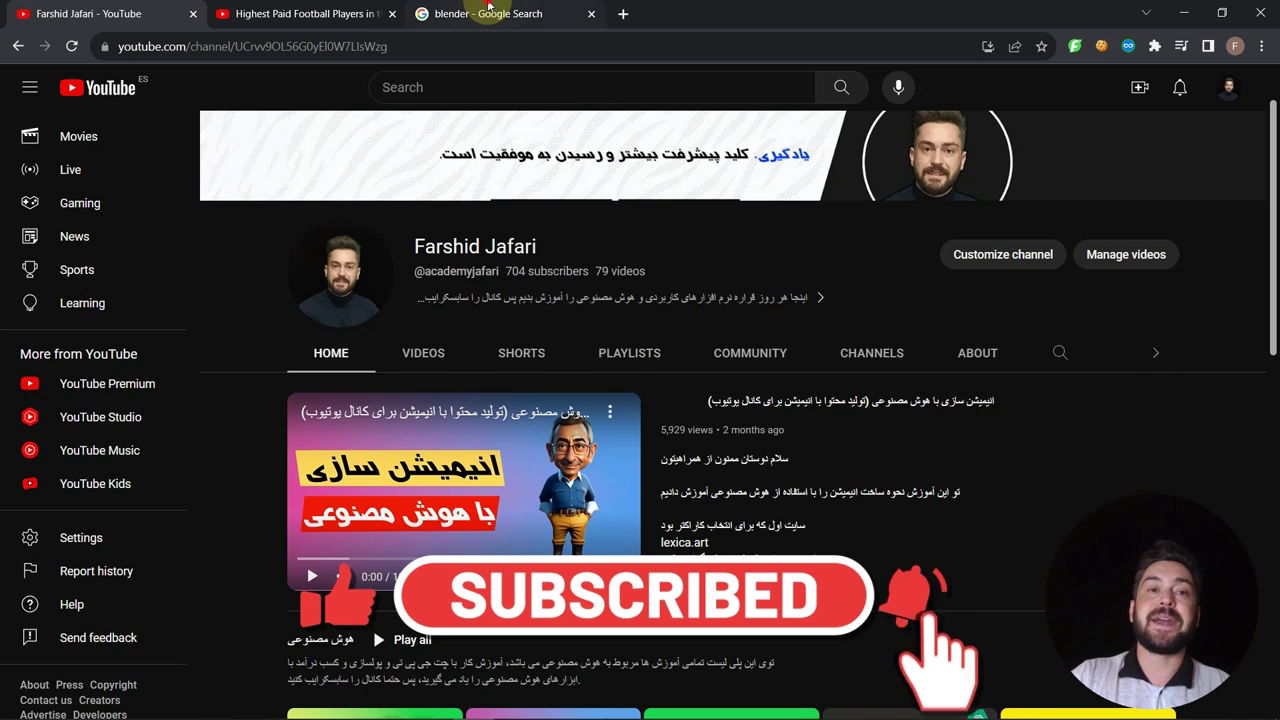
pyautogui.click(488, 13)
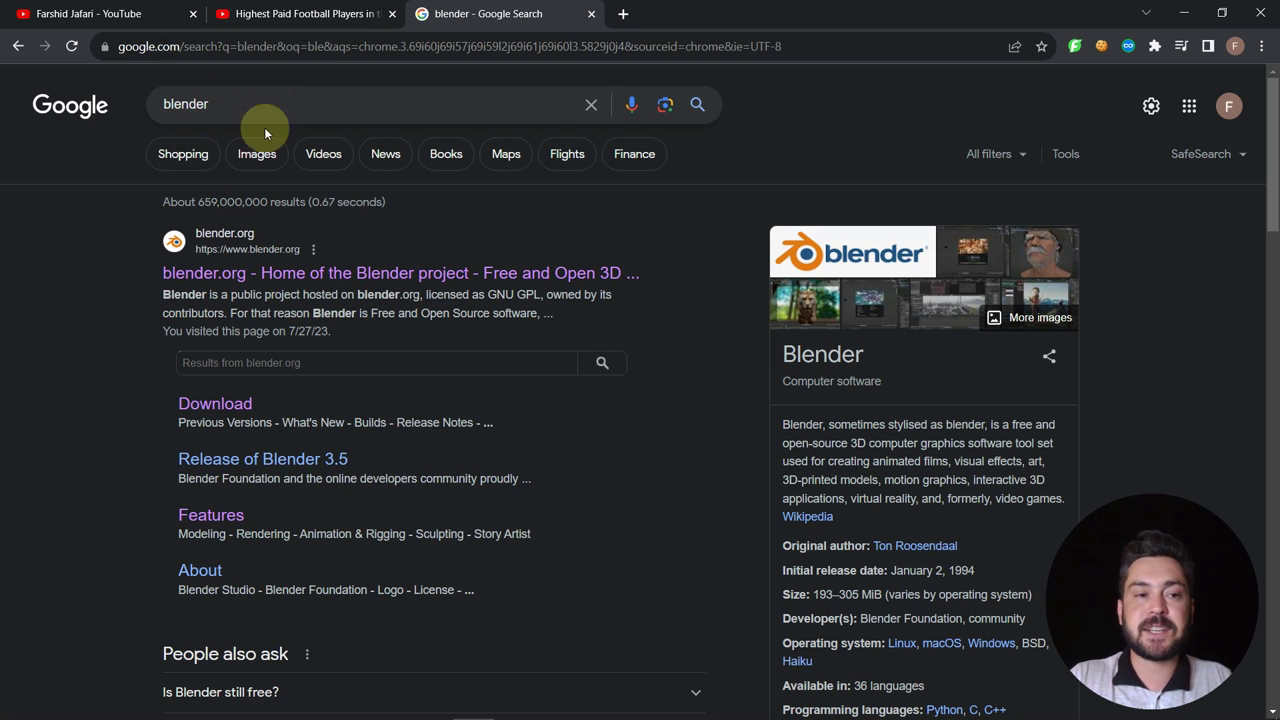
pyautogui.click(266, 275)
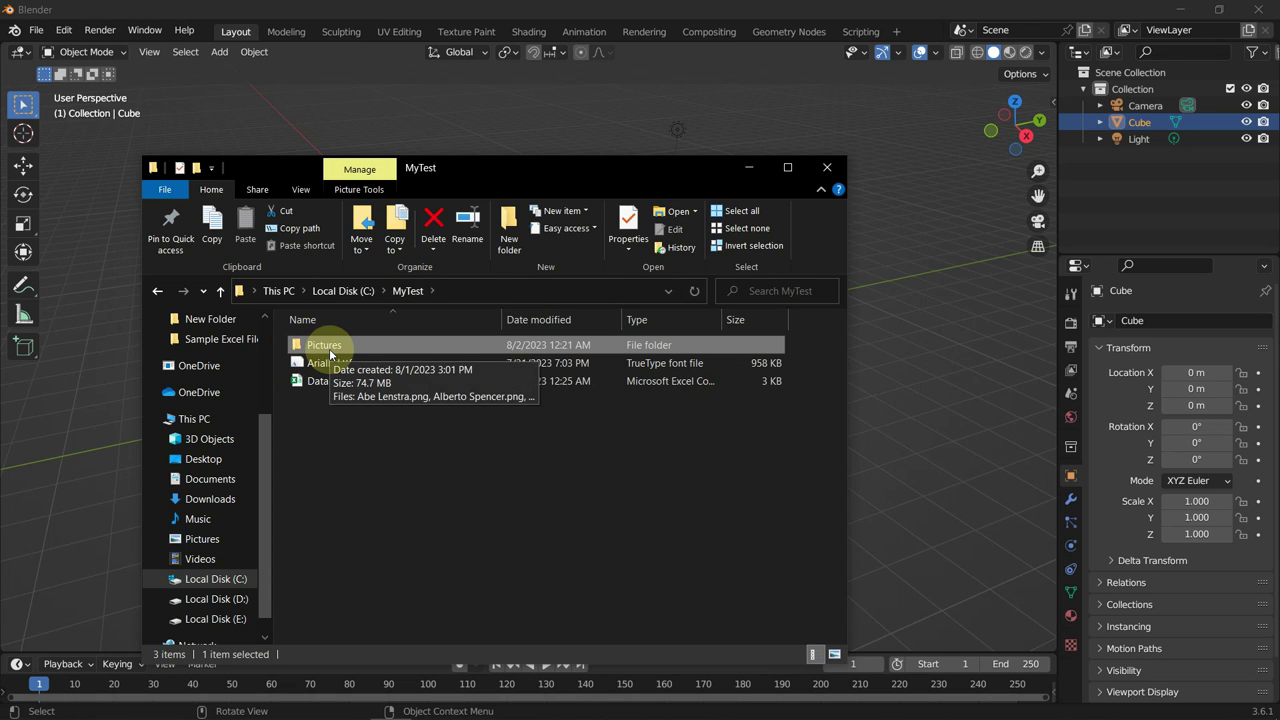
# - Open Database.csv from the MyTest folder in Excel to examine its columns and picture paths, closing it without saving and minimising the folder
pyautogui.moveTo(312, 370)
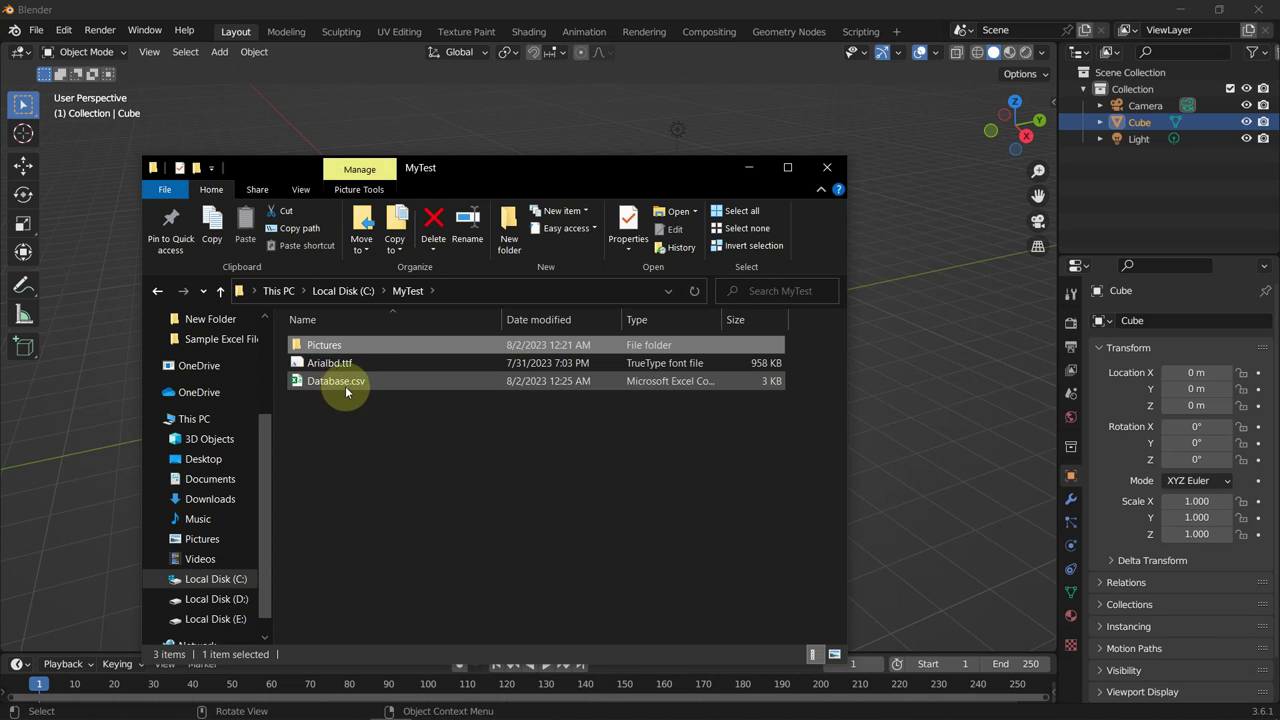
pyautogui.click(332, 385)
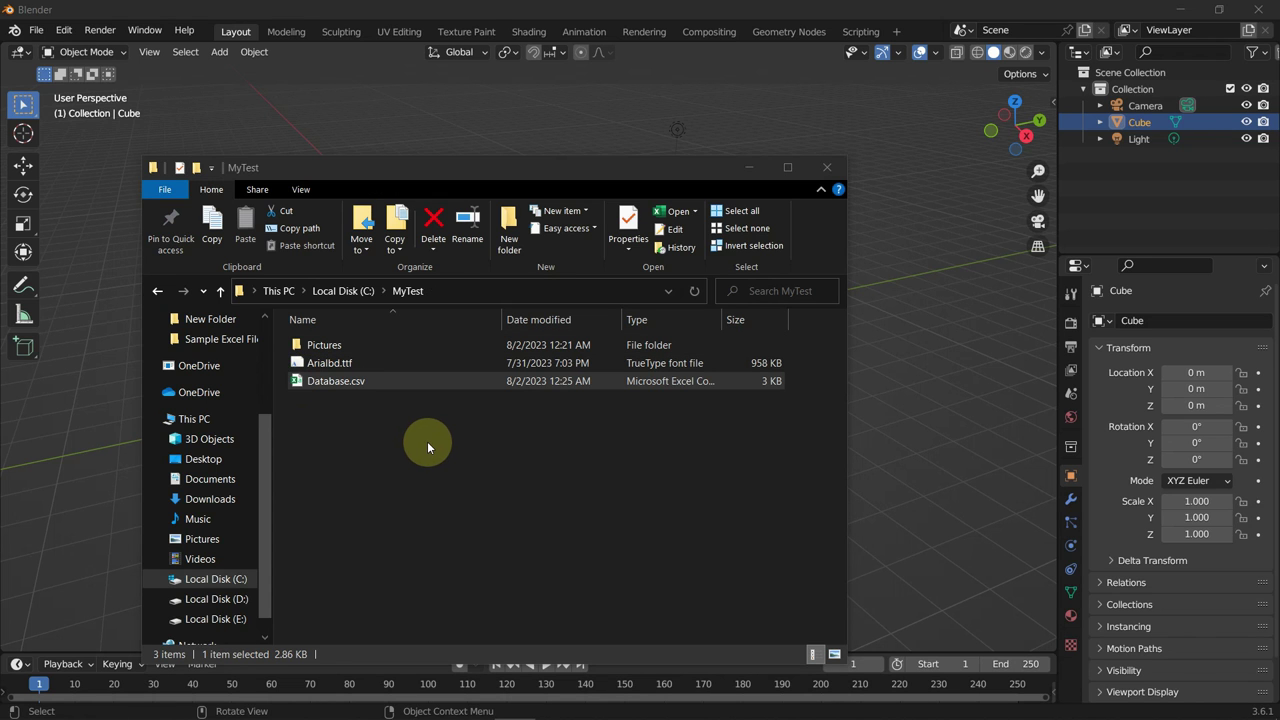
pyautogui.press('Return')
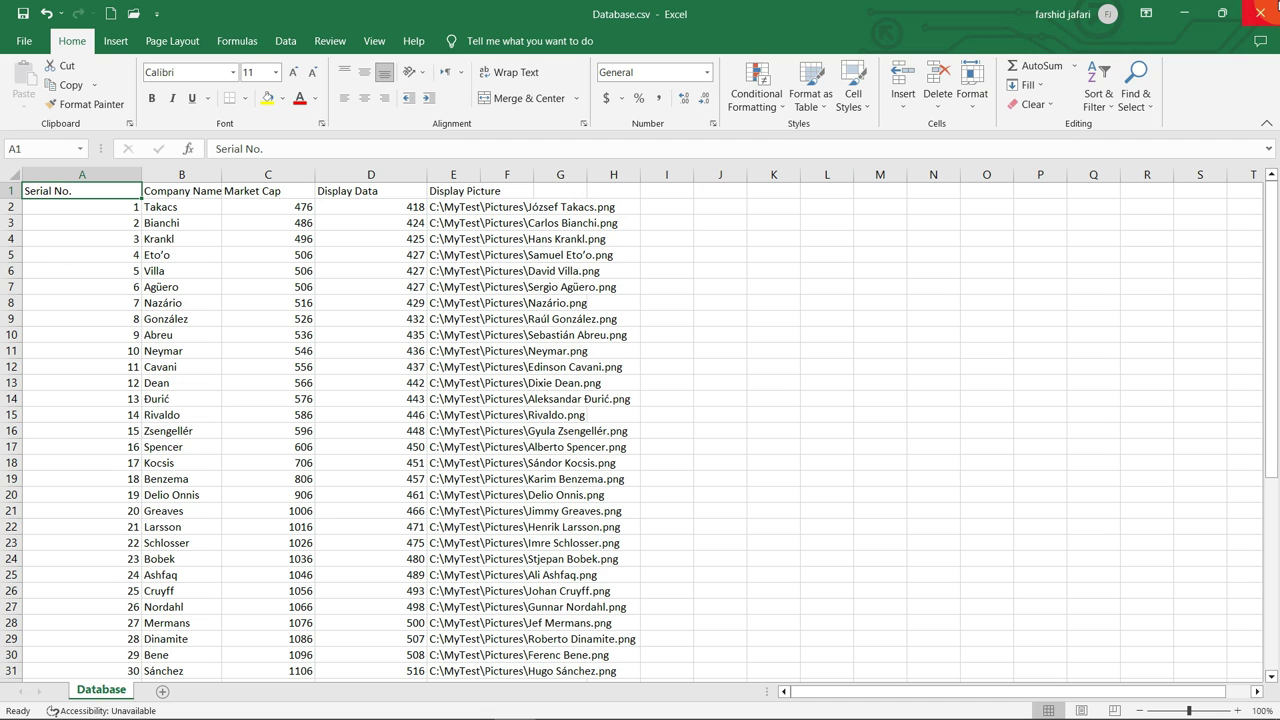
pyautogui.click(1260, 13)
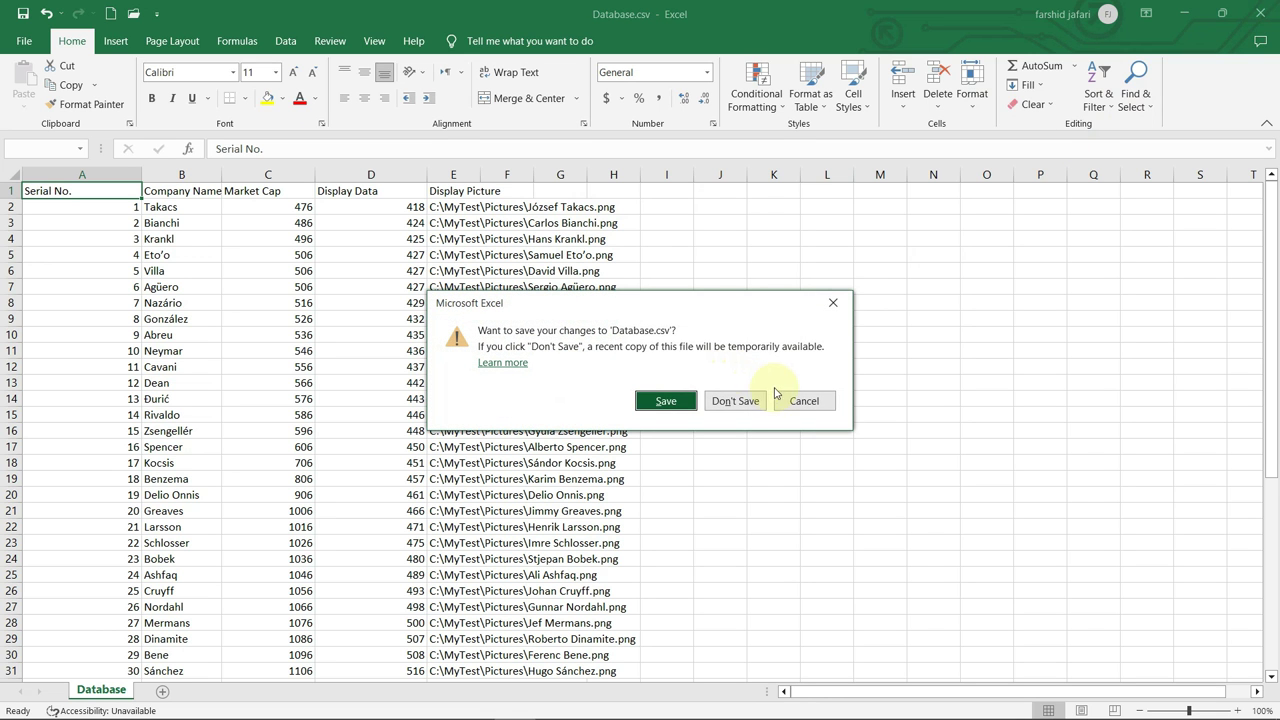
pyautogui.click(735, 401)
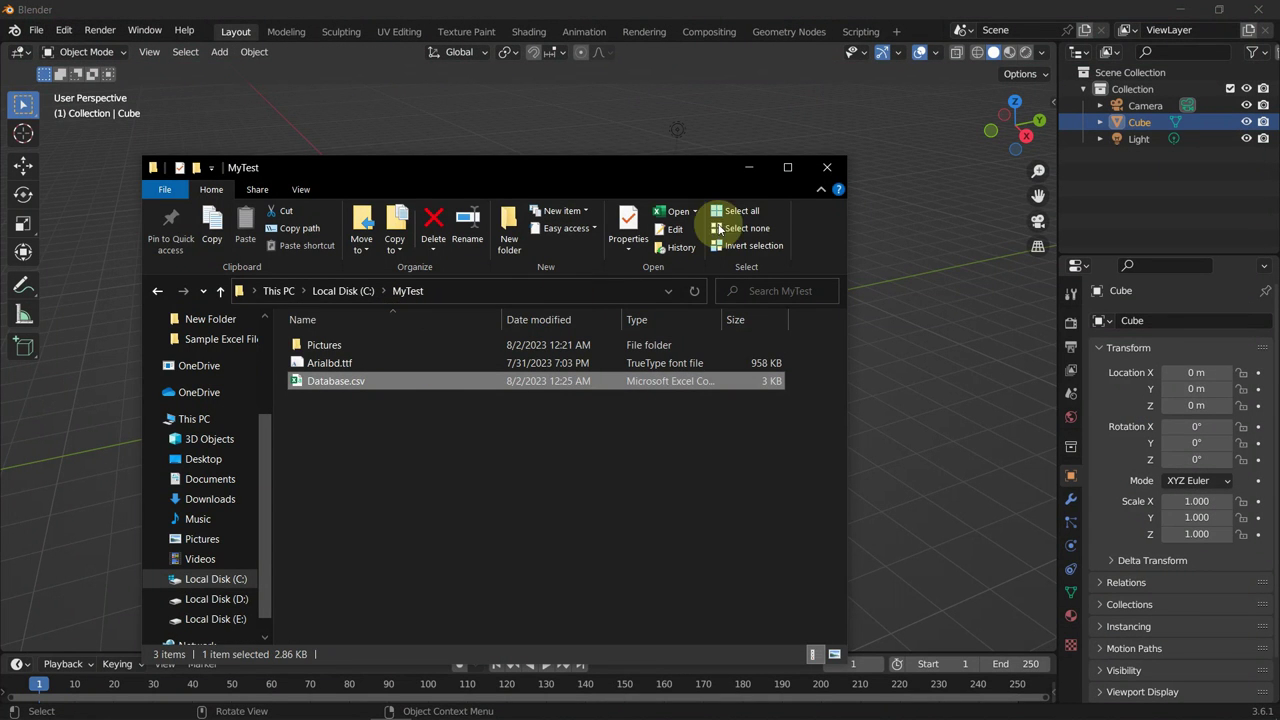
pyautogui.click(748, 168)
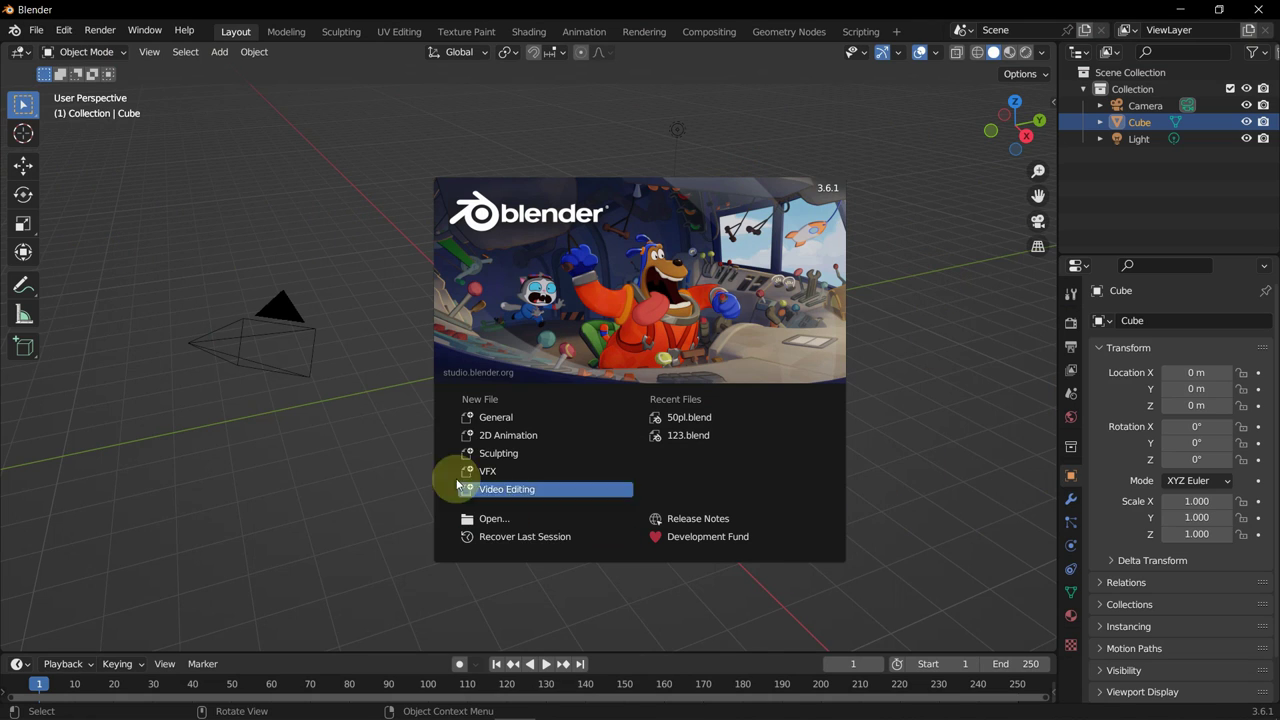
# - Start a new General file in Blender and view the default cube from several sides
pyautogui.click(493, 419)
pyautogui.moveTo(766, 318); pyautogui.dragTo(600, 320, button='middle')
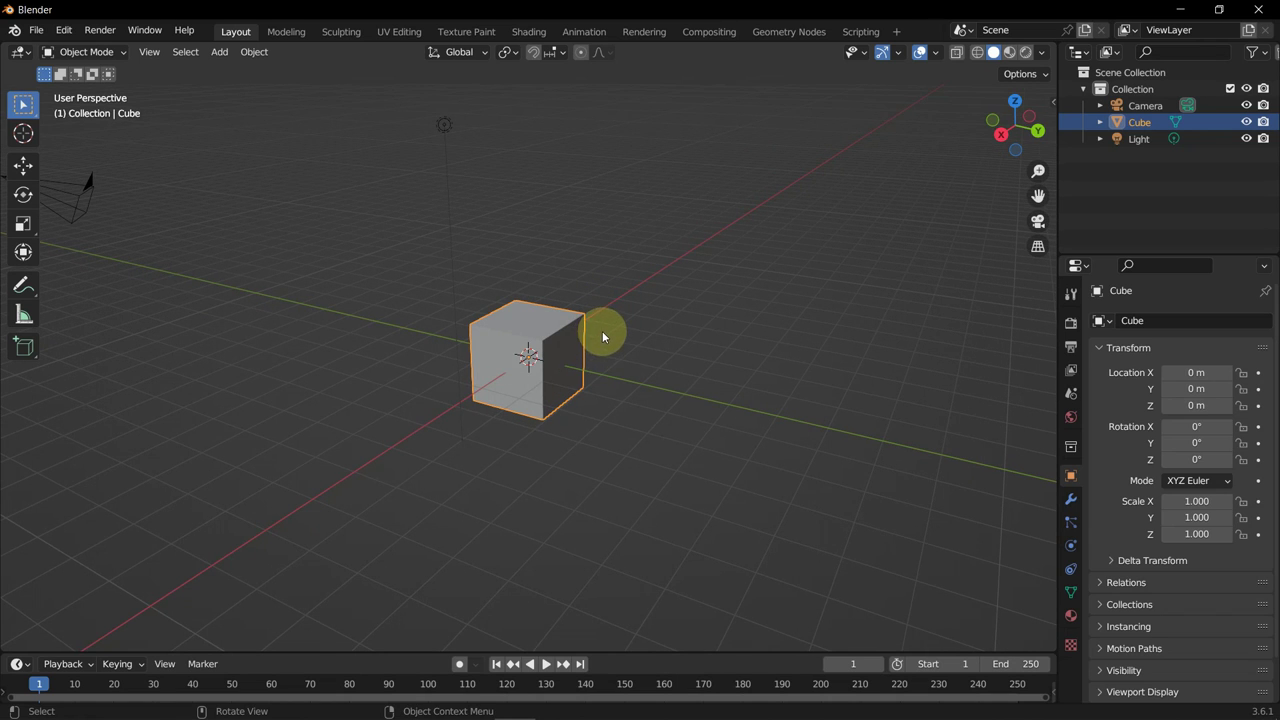
pyautogui.moveTo(257, 373); pyautogui.dragTo(358, 382, button='middle')
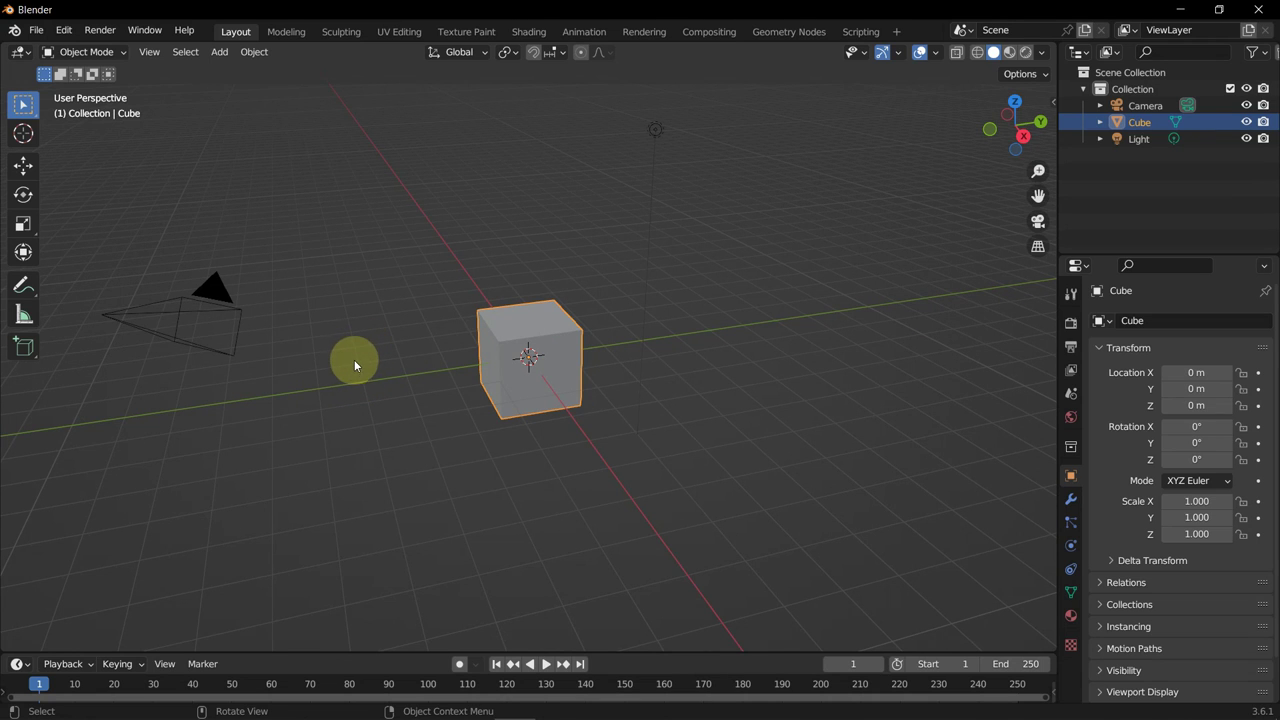
pyautogui.moveTo(733, 416); pyautogui.dragTo(616, 395, button='middle')
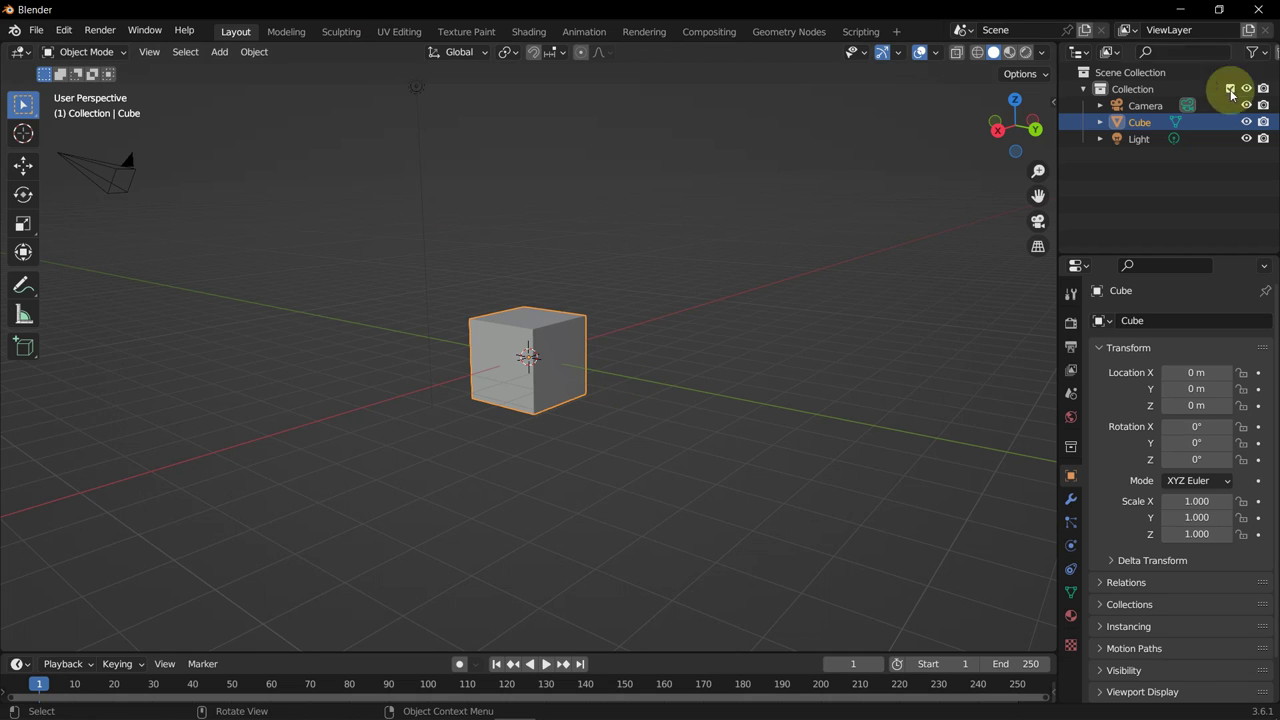
pyautogui.moveTo(306, 292); pyautogui.dragTo(616, 297, button='middle')
pyautogui.moveTo(174, 290); pyautogui.dragTo(9, 189, button='middle')
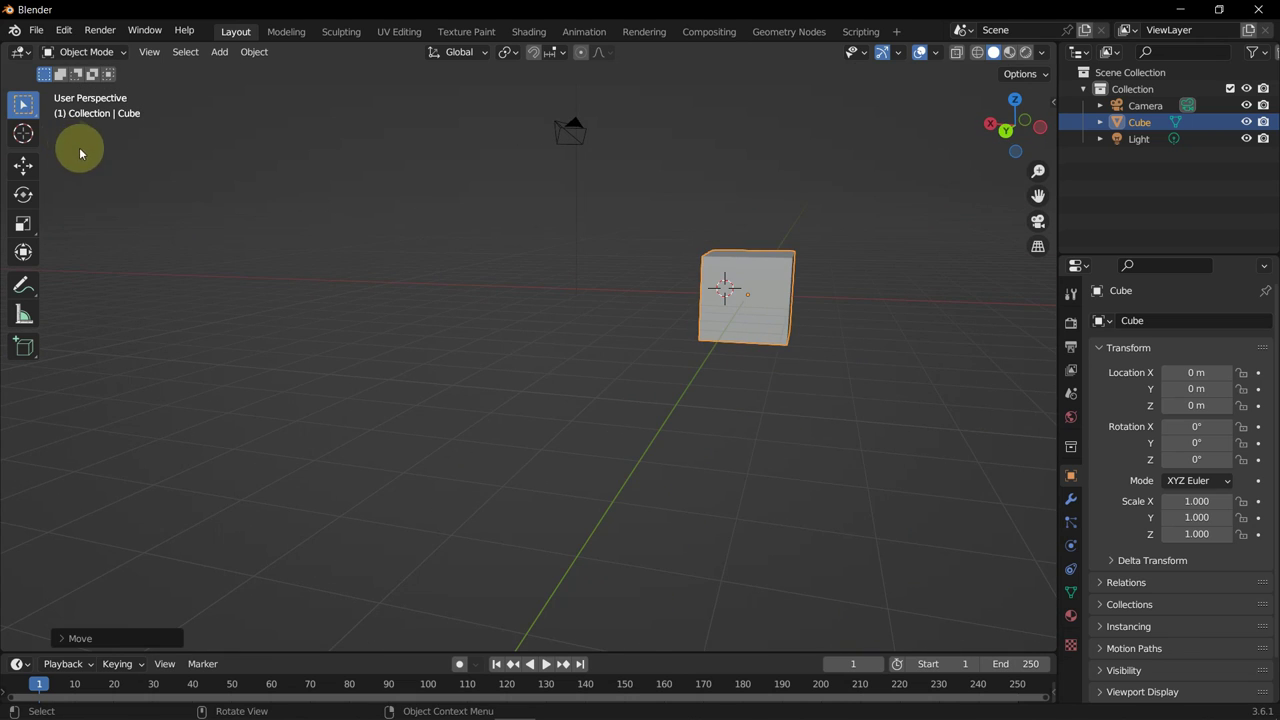
# - Move the cube along all three axes to about X 1.62 m, Y 1.66 m and Z 0.28 m
pyautogui.click(32, 172)
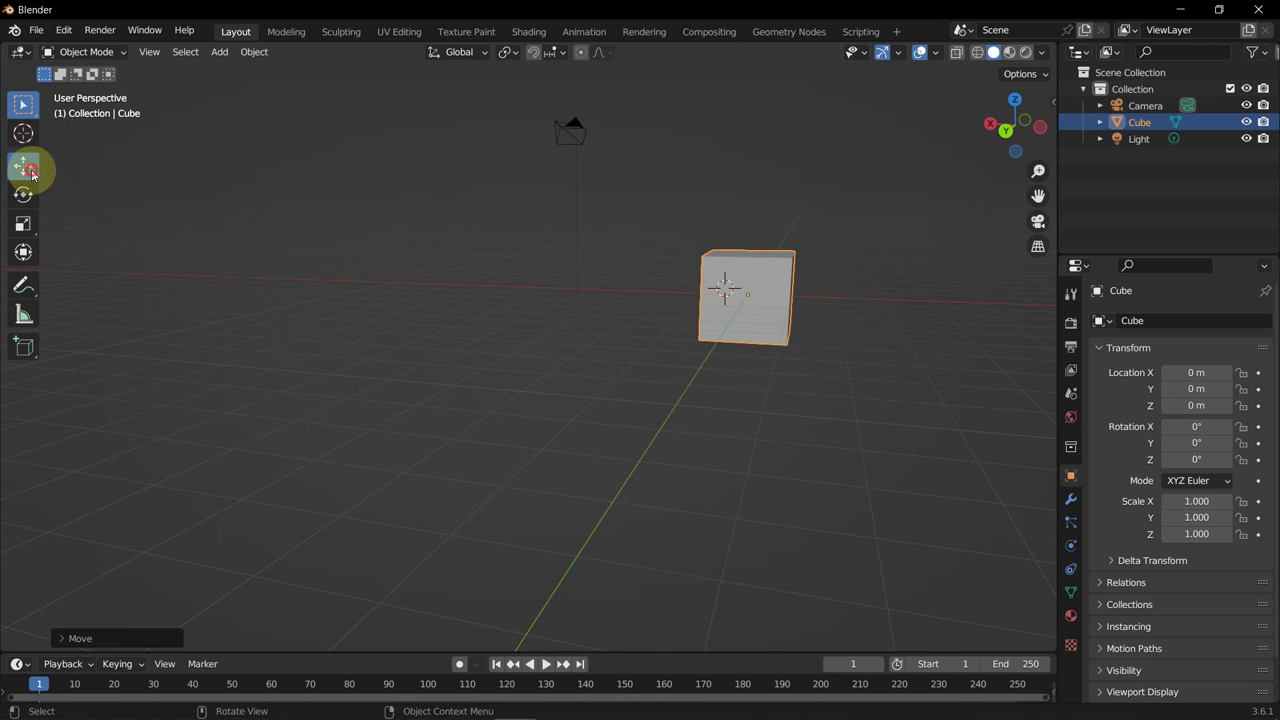
pyautogui.moveTo(695, 293)
pyautogui.mouseDown()
pyautogui.moveTo(571, 290)
pyautogui.moveTo(714, 294)
pyautogui.mouseUp()
pyautogui.moveTo(714, 294); pyautogui.dragTo(748, 334, button='middle')
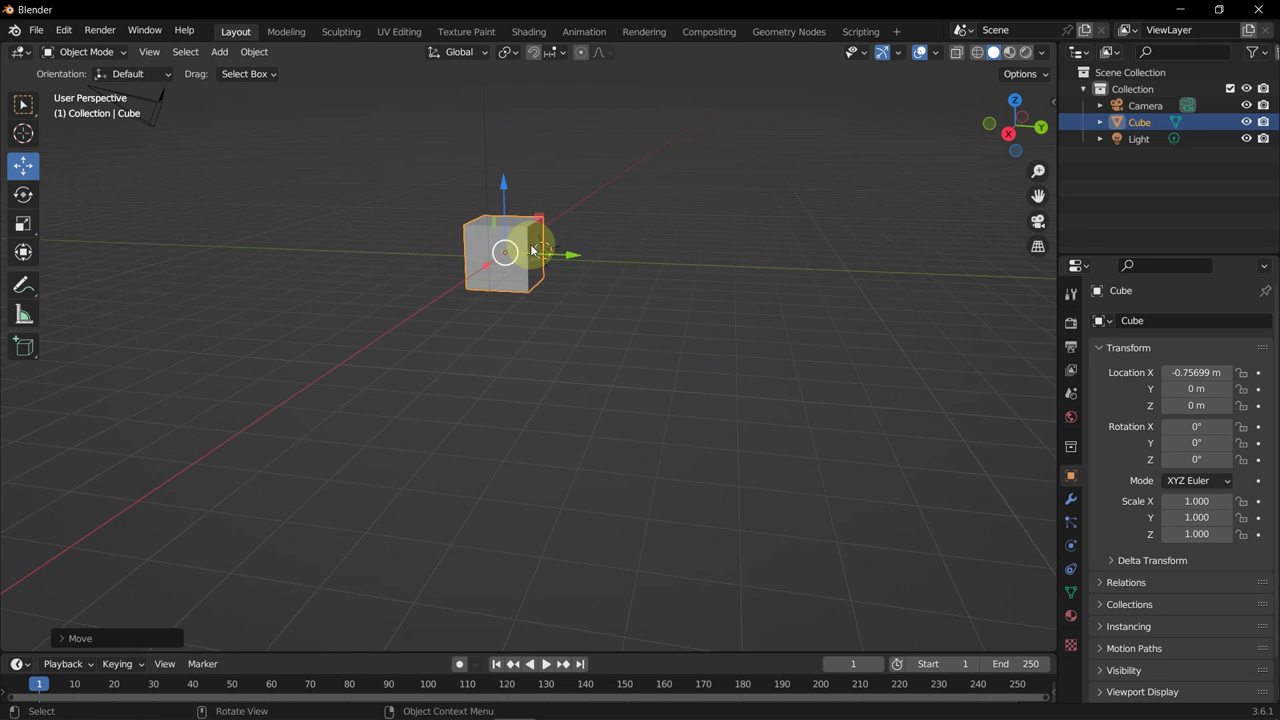
pyautogui.moveTo(560, 256); pyautogui.dragTo(617, 250)
pyautogui.moveTo(557, 191); pyautogui.dragTo(568, 142)
pyautogui.moveTo(543, 223); pyautogui.dragTo(546, 188)
pyautogui.moveTo(637, 286); pyautogui.dragTo(517, 306, button='middle')
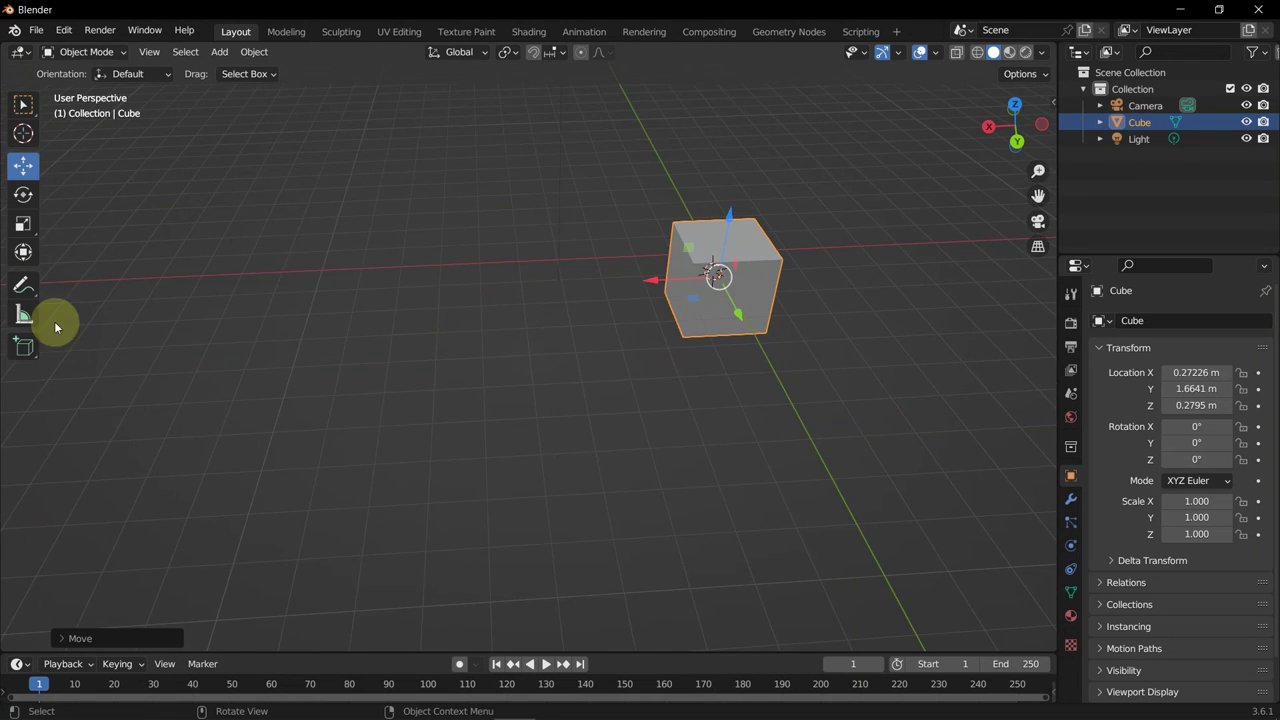
pyautogui.click(23, 104)
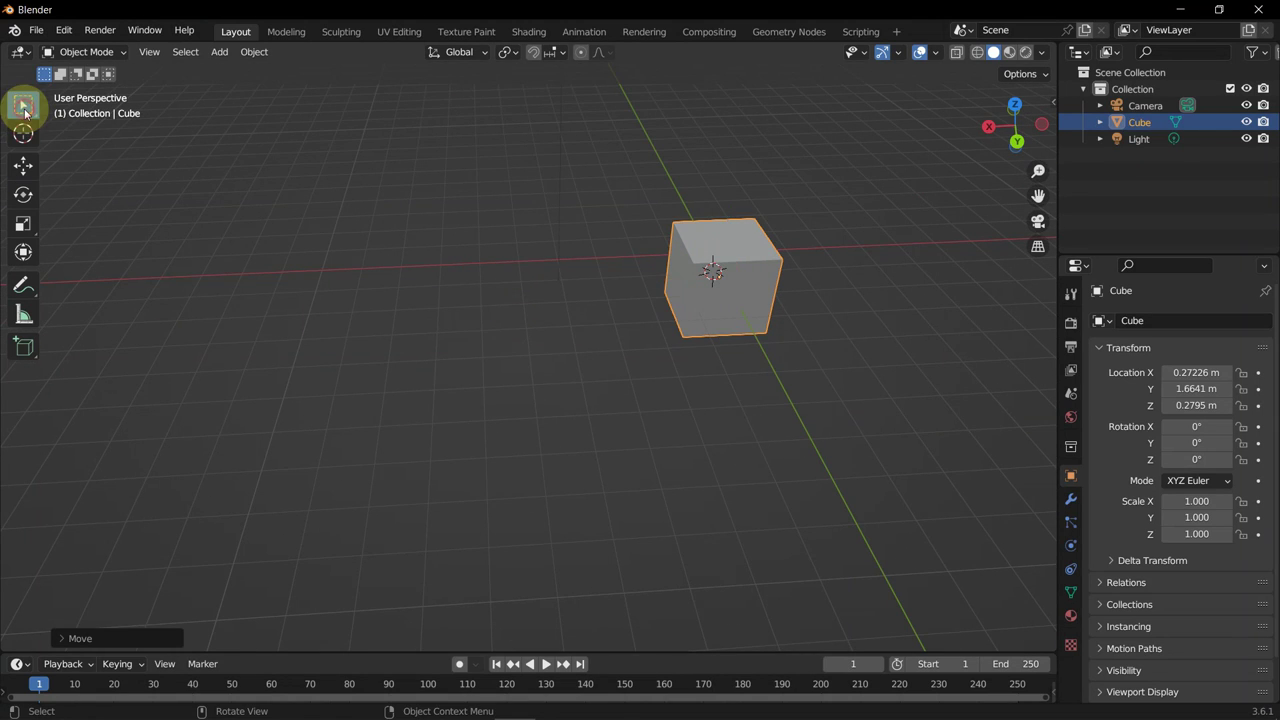
pyautogui.moveTo(1175, 372); pyautogui.dragTo(1230, 372)
# - Try X rotations of 20° and about -19° on the cube and reset its X rotation to 0°
pyautogui.click(1196, 426)
pyautogui.write('20')
pyautogui.press('Return')
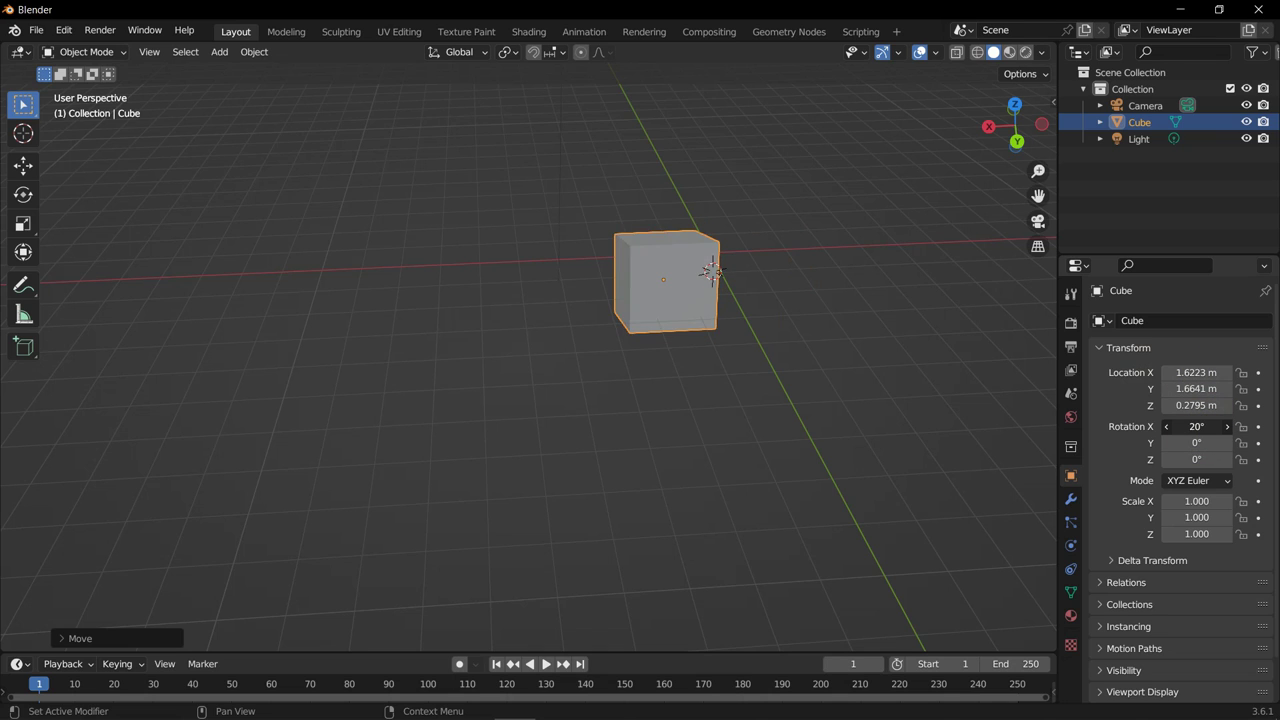
pyautogui.moveTo(1196, 426); pyautogui.dragTo(1160, 426)
pyautogui.click(1181, 428)
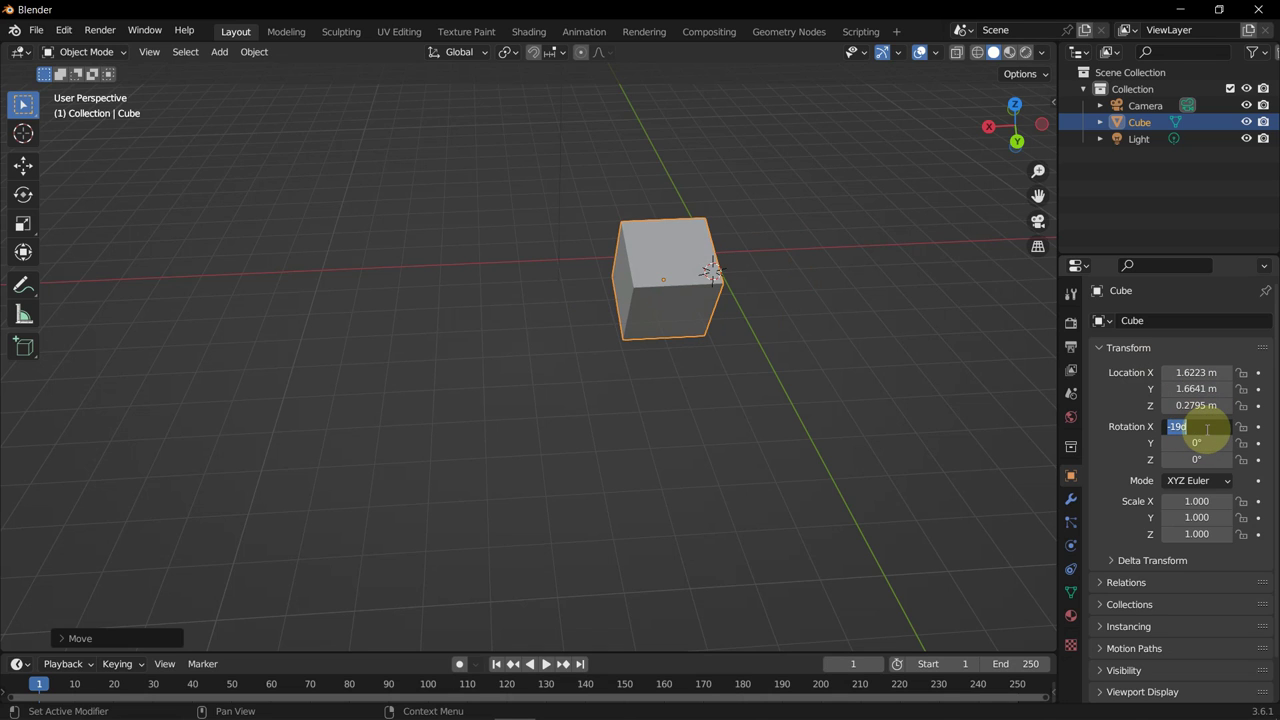
pyautogui.write('0')
pyautogui.press('Return')
# - Scale the cube unevenly so that it becomes a tall box
pyautogui.moveTo(1200, 503); pyautogui.dragTo(1226, 534)
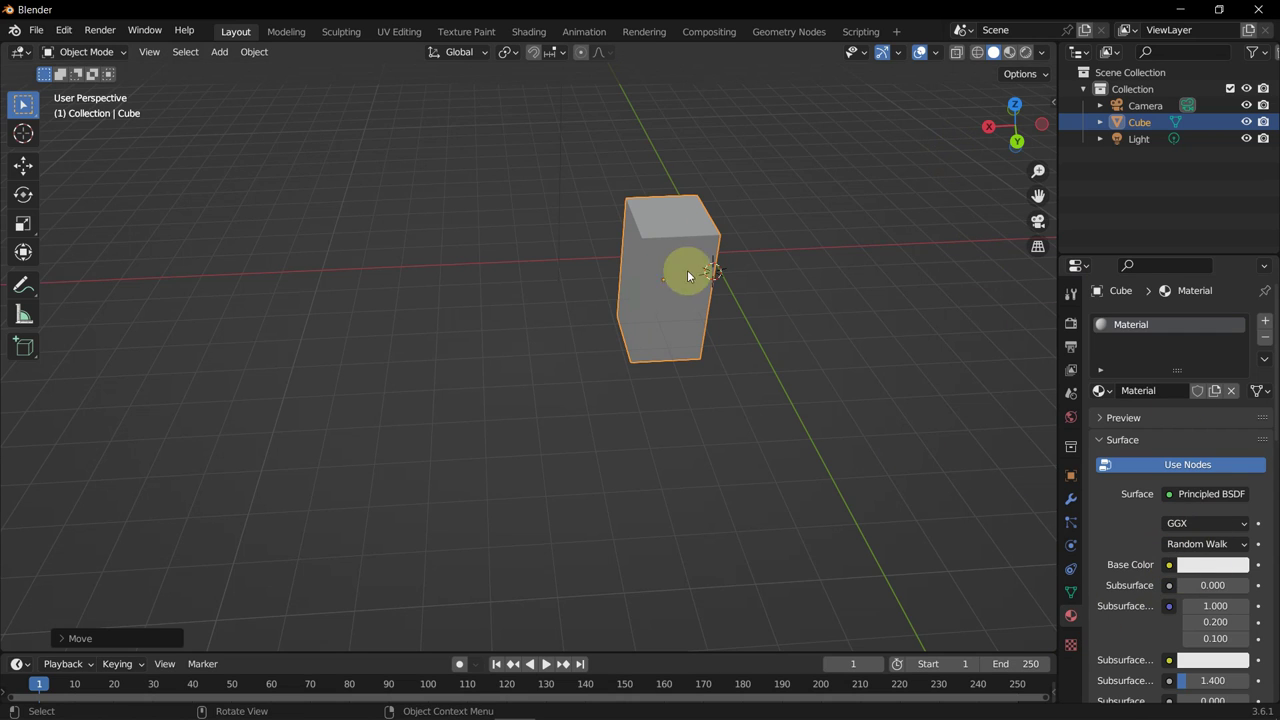
# - Set the box material's base colour to blue with hue 0.664 and saturation 1.000, and show the viewport in rendered shading
pyautogui.click(1211, 566)
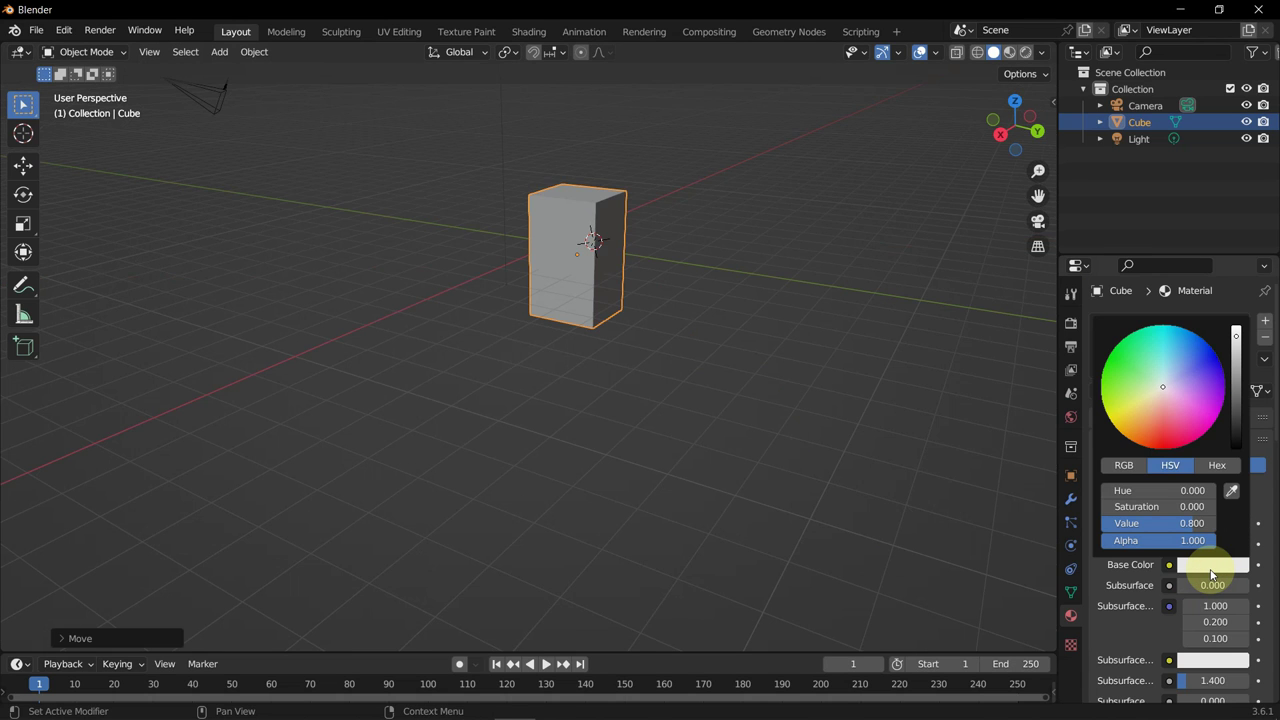
pyautogui.moveTo(1176, 370); pyautogui.dragTo(1212, 348)
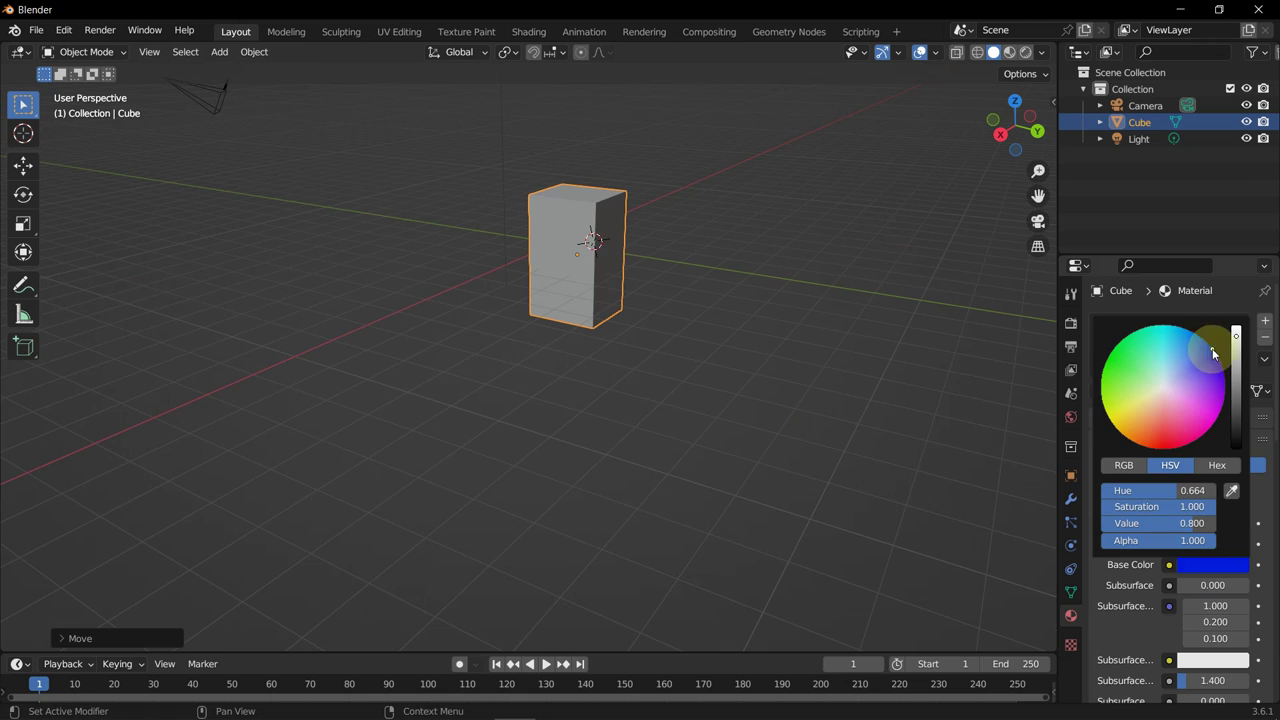
pyautogui.click(1025, 53)
pyautogui.moveTo(566, 248); pyautogui.dragTo(846, 257)
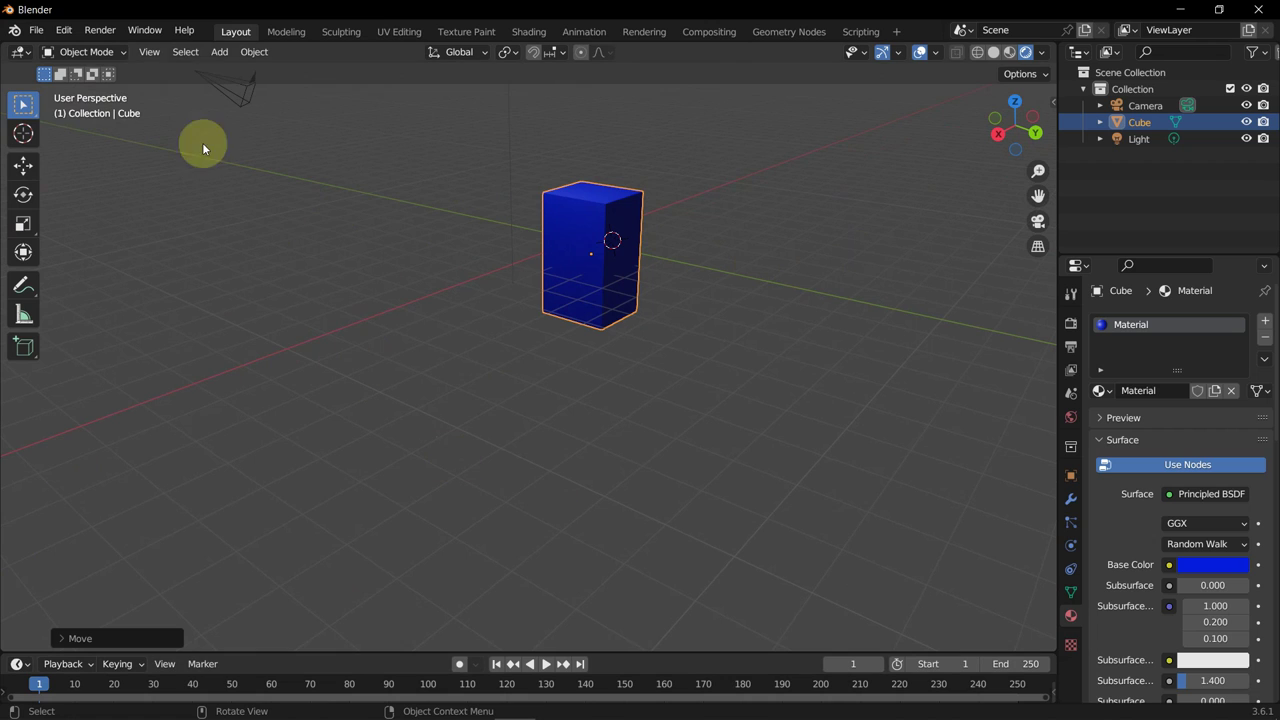
# - Add a plane mesh to the scene beside the blue box
pyautogui.click(253, 52)
pyautogui.moveTo(226, 54)
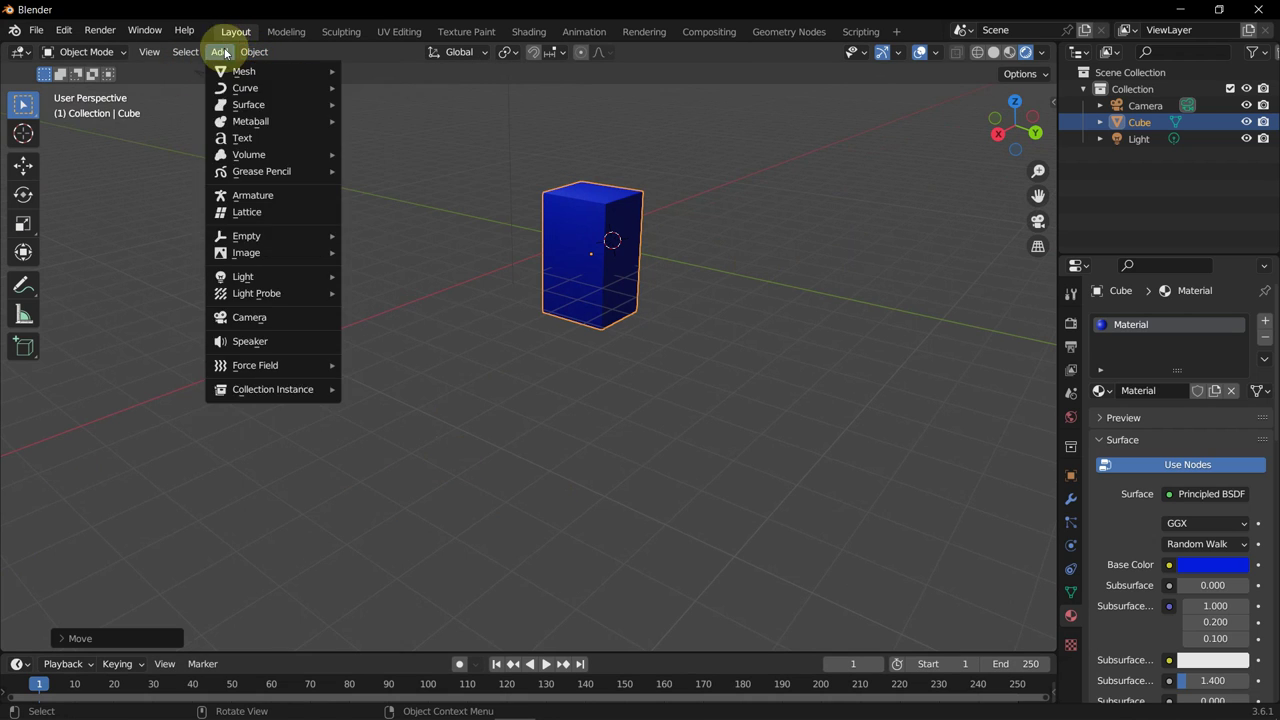
pyautogui.moveTo(255, 71)
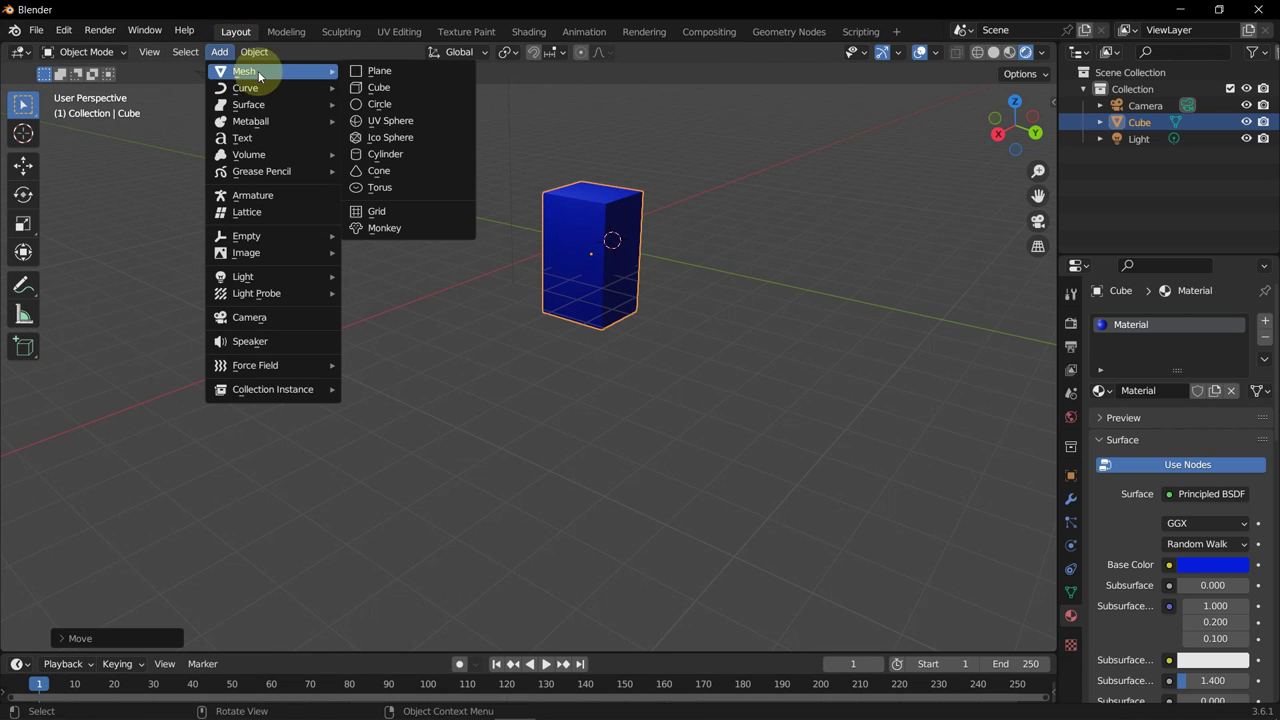
pyautogui.click(394, 70)
pyautogui.moveTo(641, 269); pyautogui.dragTo(476, 294, button='middle')
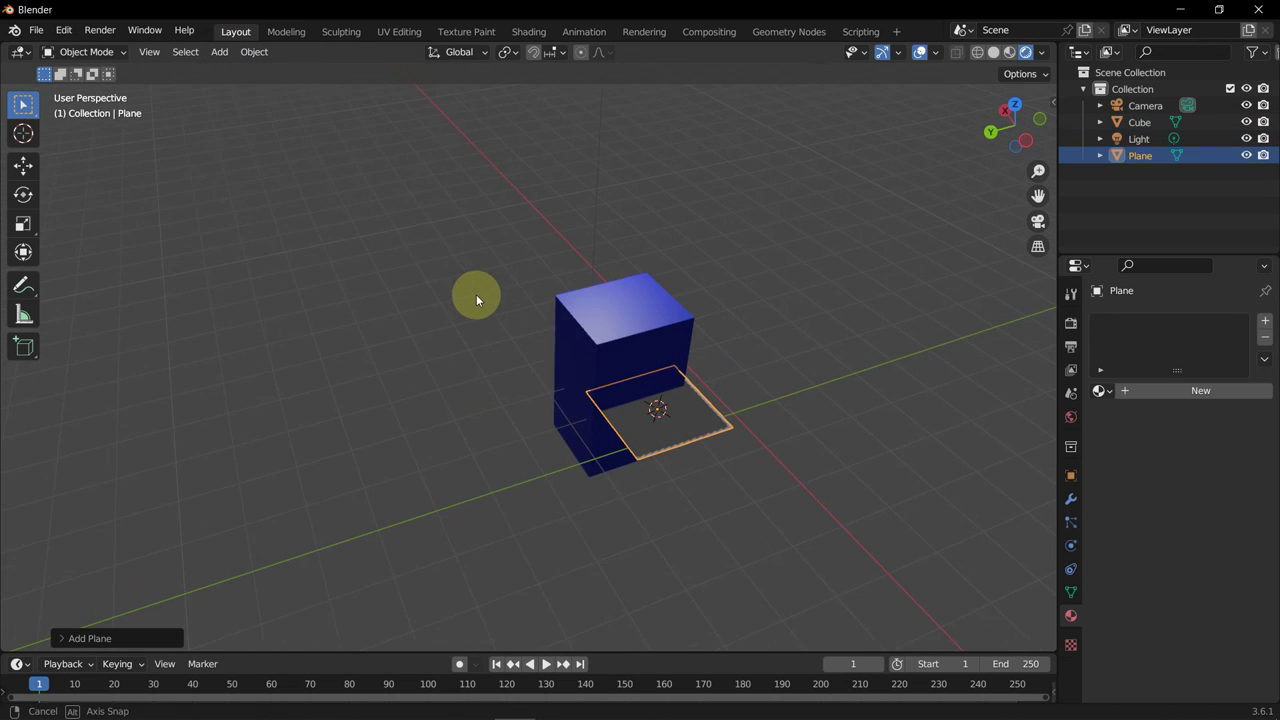
# - Add a cylinder mesh to the scene and view it together with the box and plane
pyautogui.click(219, 52)
pyautogui.moveTo(258, 76)
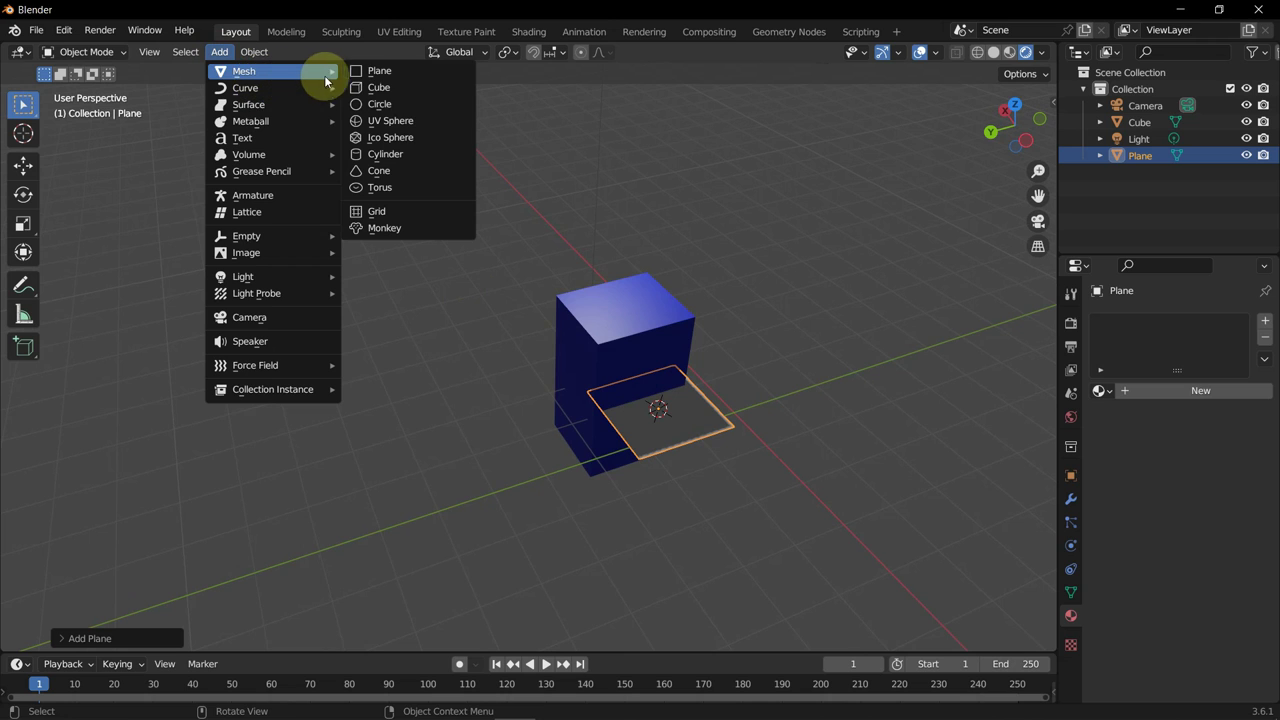
pyautogui.click(425, 154)
pyautogui.moveTo(677, 428); pyautogui.dragTo(596, 388, button='middle')
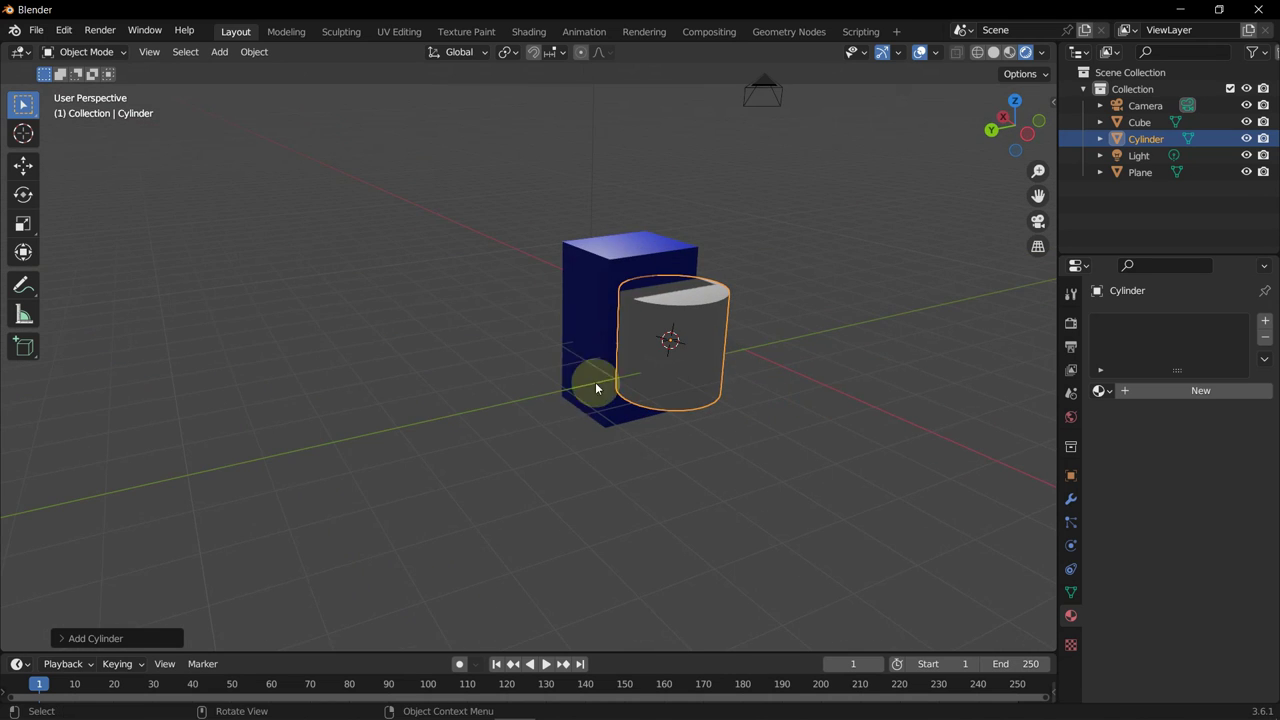
pyautogui.moveTo(213, 292); pyautogui.dragTo(498, 360, button='middle')
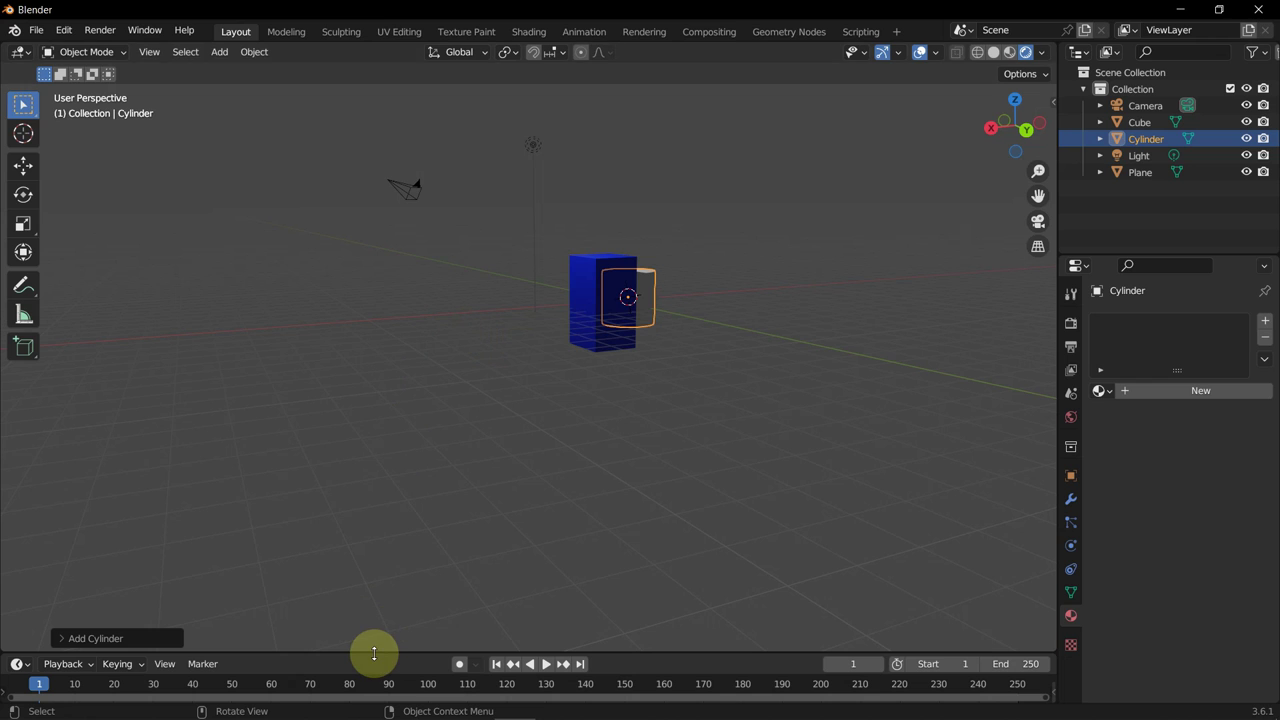
# - Enlarge the timeline area and check the animation's end frame, keeping its value
pyautogui.moveTo(373, 655); pyautogui.dragTo(392, 520)
pyautogui.moveTo(298, 519)
pyautogui.mouseDown()
pyautogui.moveTo(306, 666)
pyautogui.moveTo(316, 508)
pyautogui.mouseUp()
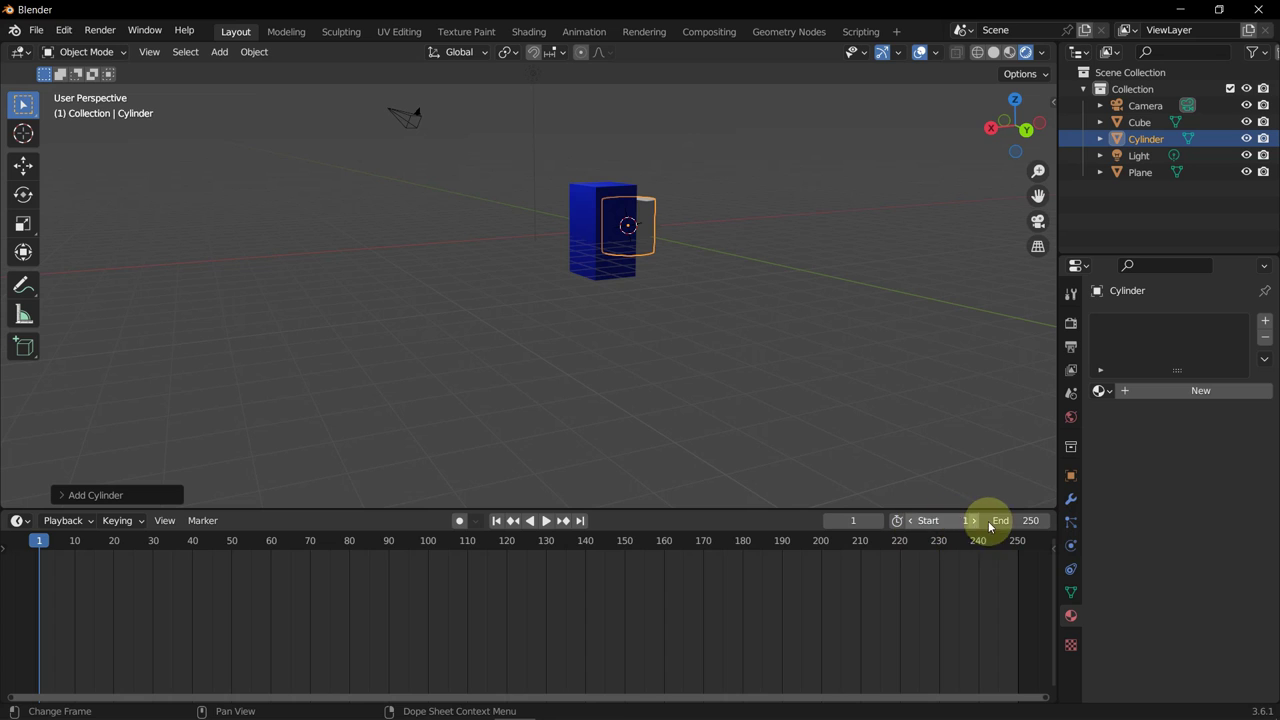
pyautogui.click(1031, 520)
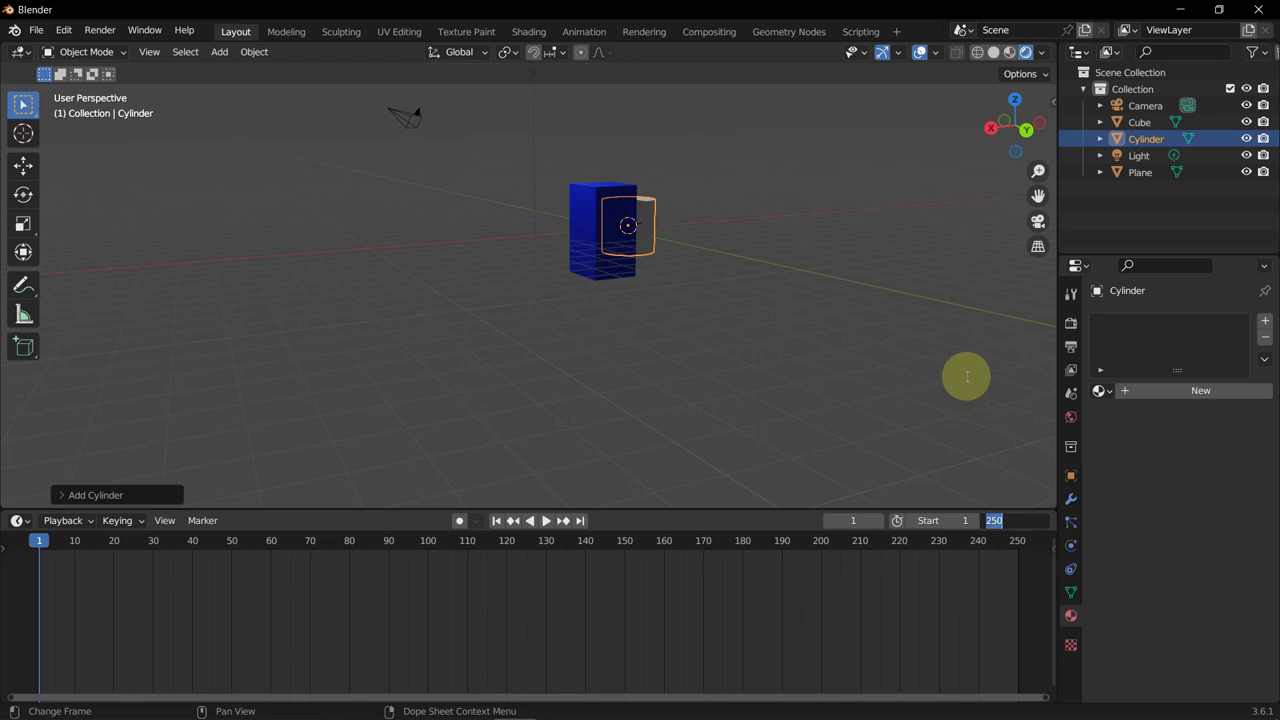
pyautogui.press('Return')
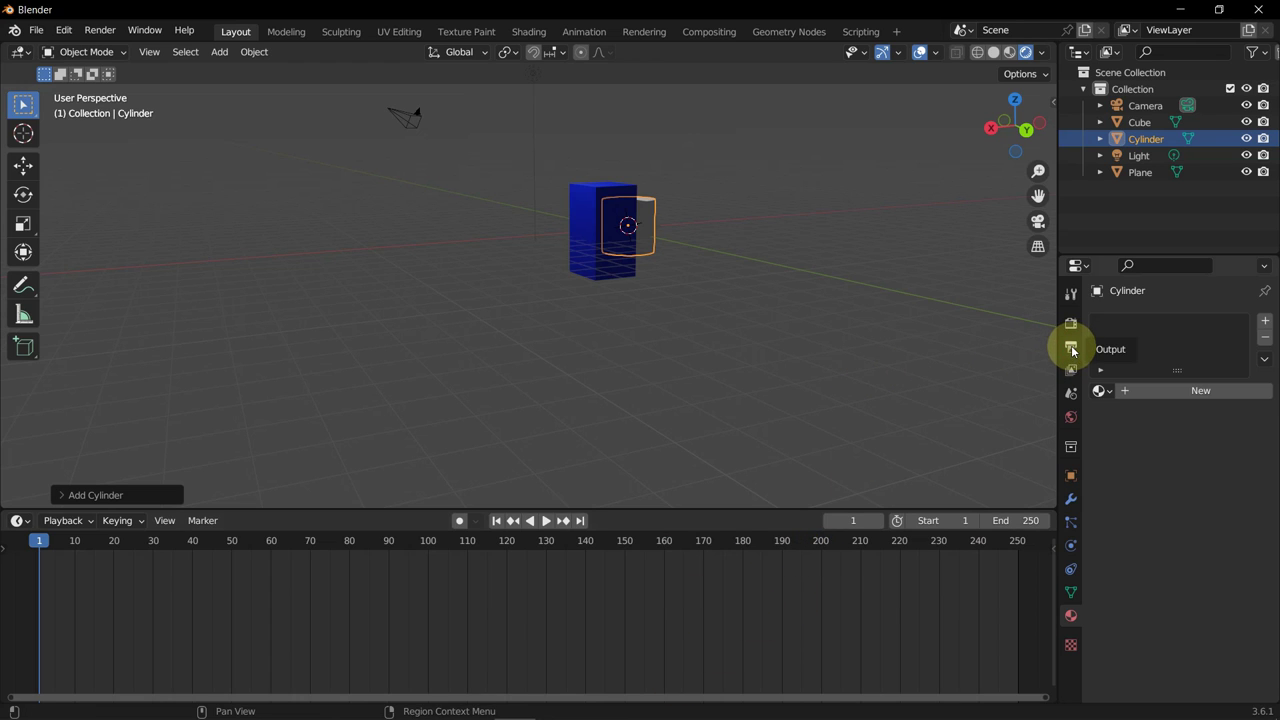
# - Set the file format to FFmpeg Video in the scene's output properties
pyautogui.click(1071, 347)
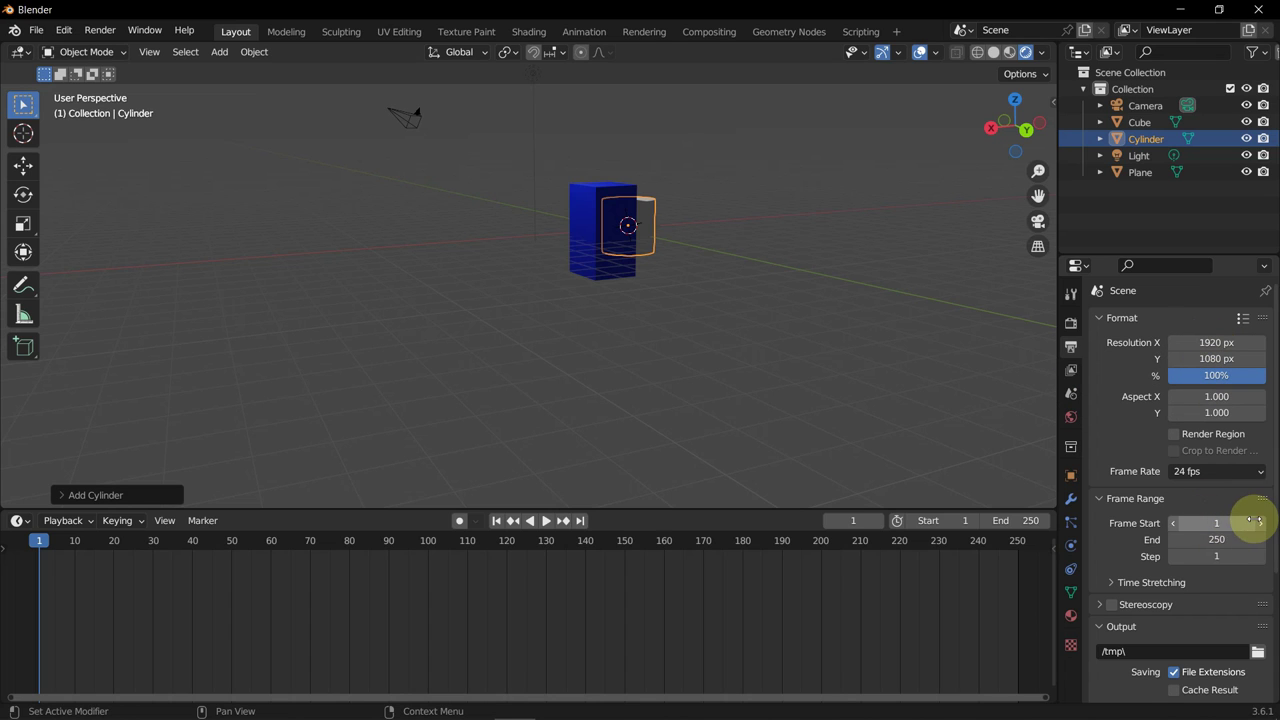
pyautogui.scroll(-4, 1248, 520)
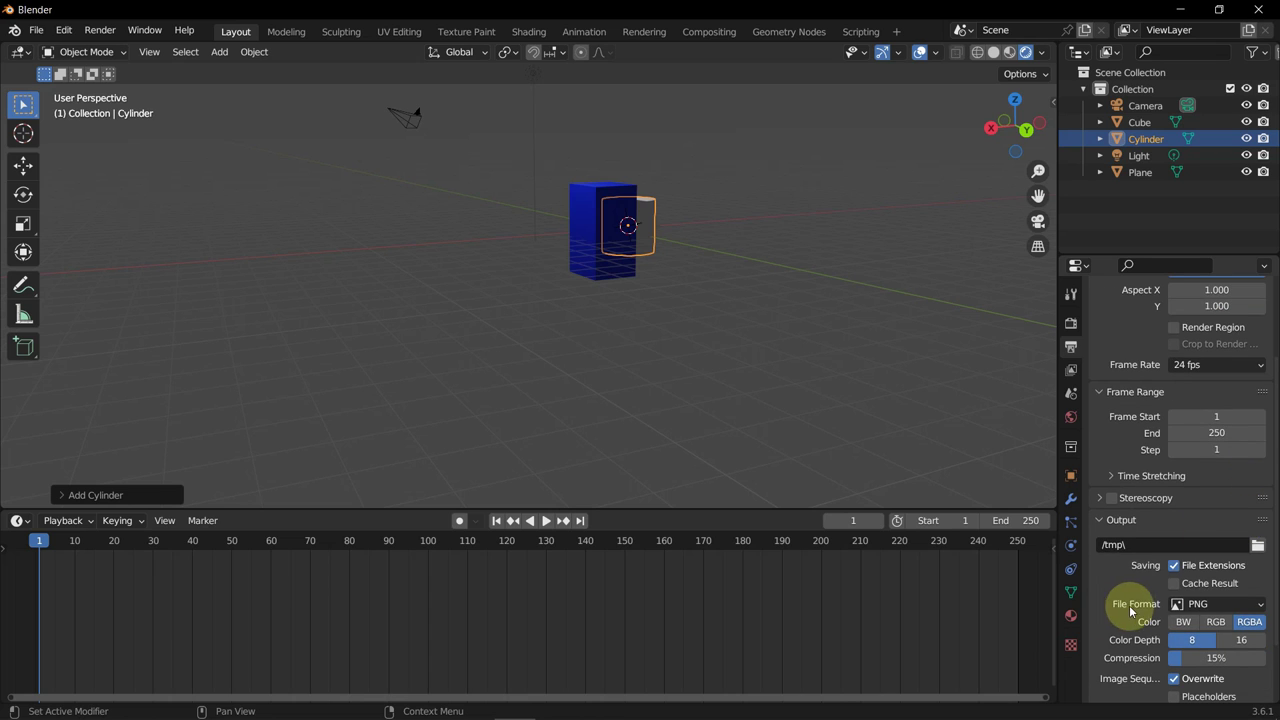
pyautogui.click(1230, 603)
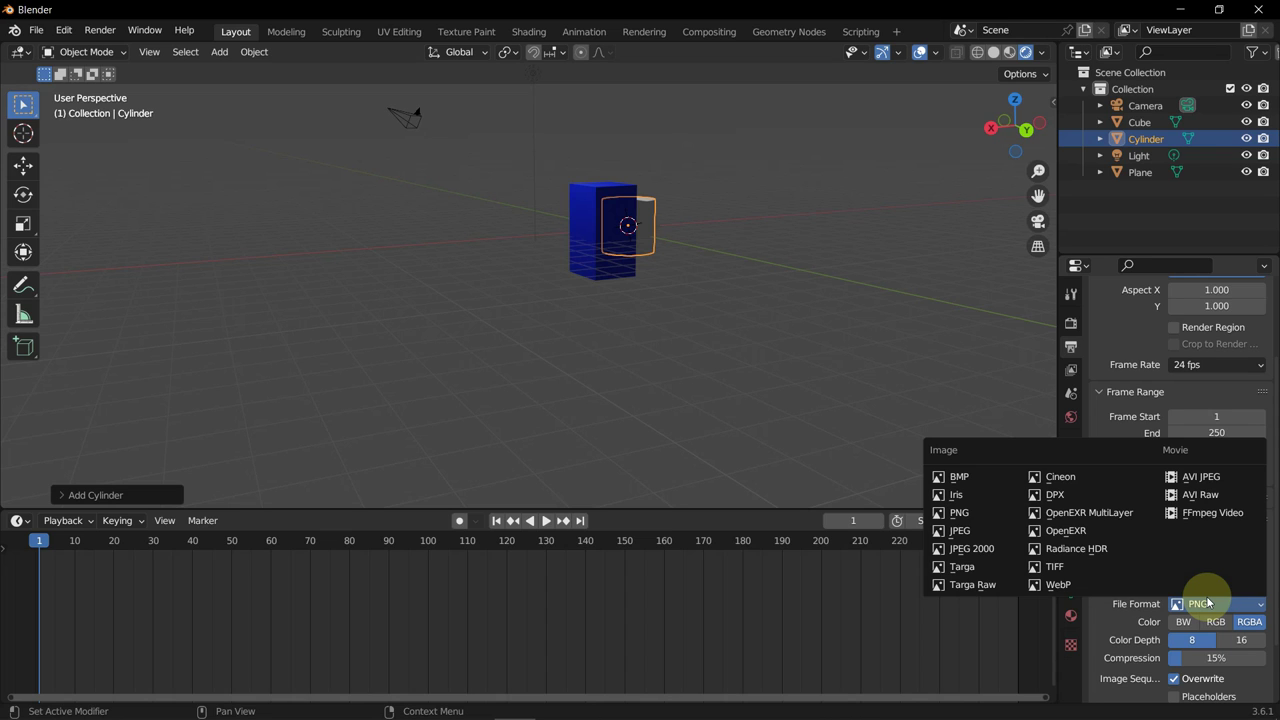
pyautogui.click(1206, 515)
pyautogui.scroll(-1, 1190, 640)
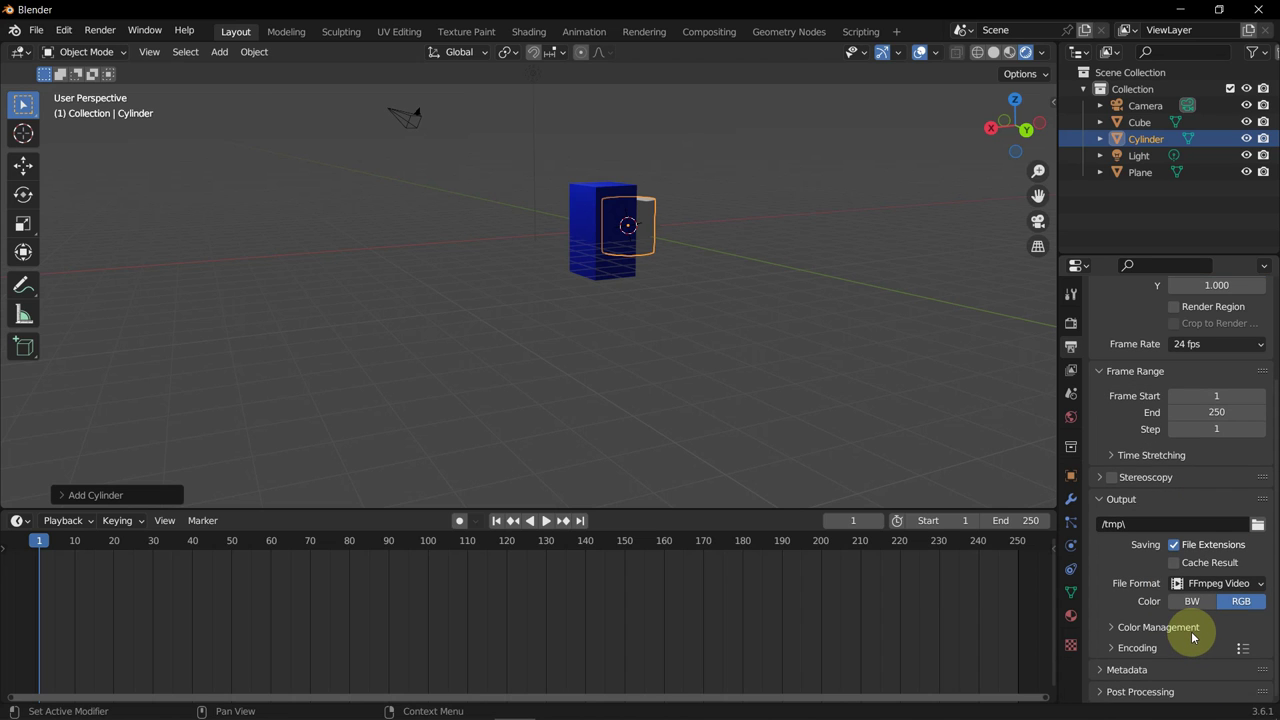
# - Expand the output's encoding settings and set the video codec to MPEG-4 (divx)
pyautogui.click(1148, 648)
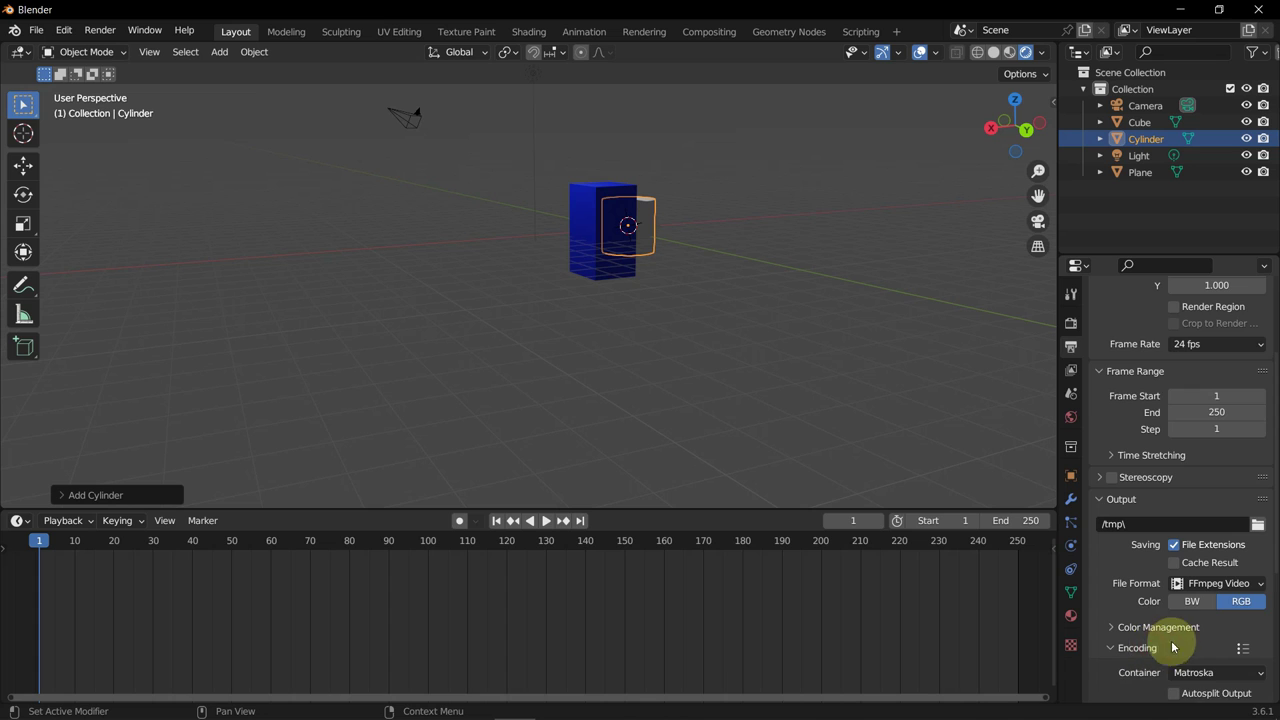
pyautogui.scroll(-4, 1186, 640)
pyautogui.scroll(-1, 1183, 641)
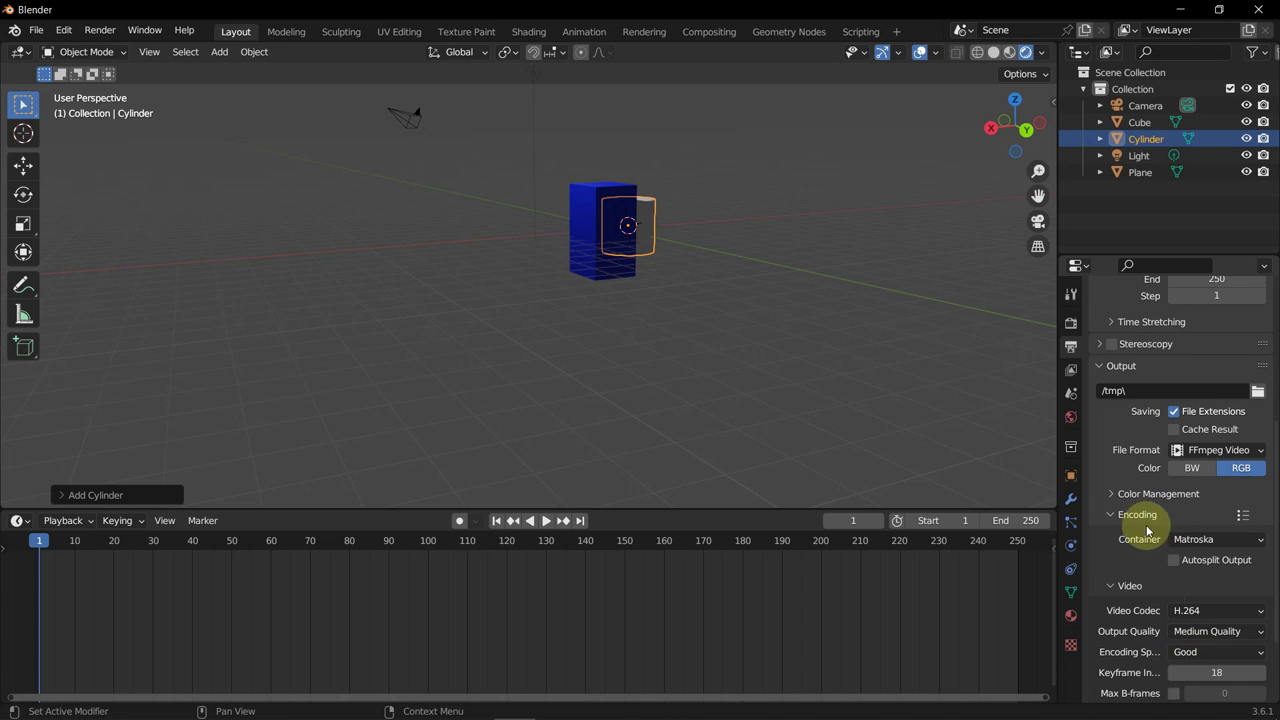
pyautogui.scroll(-1, 1190, 646)
pyautogui.click(1194, 584)
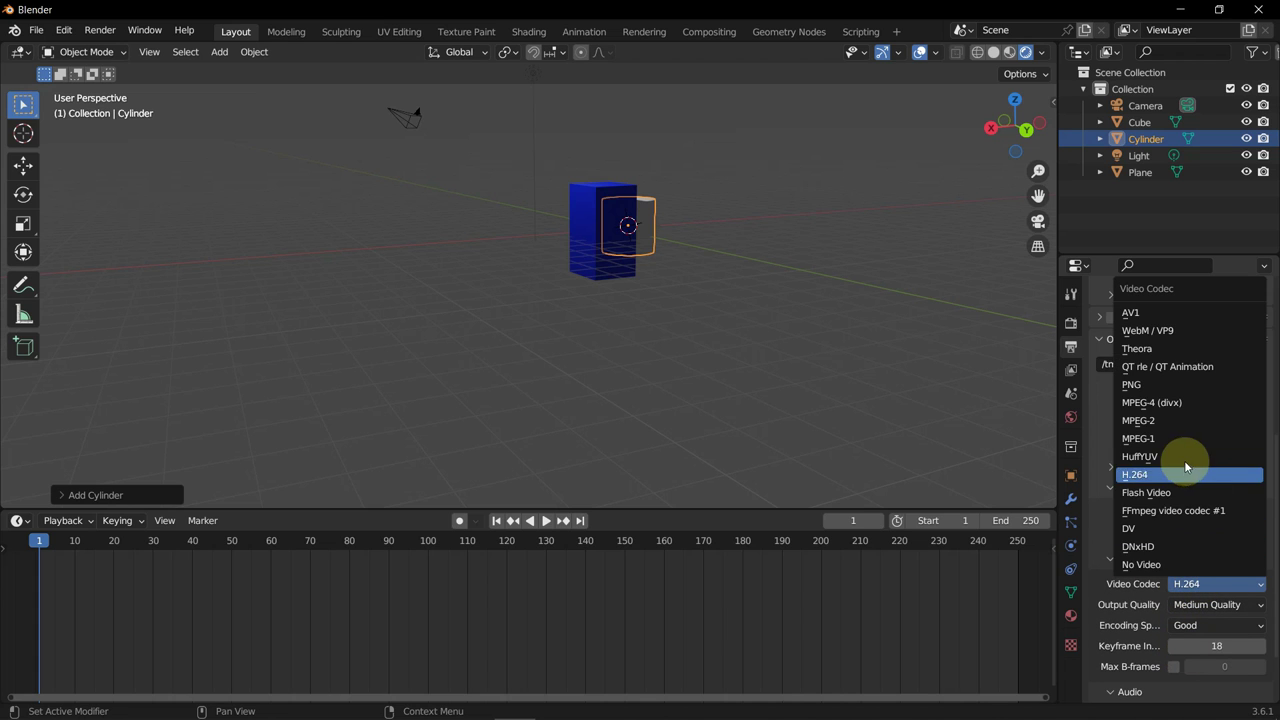
pyautogui.click(1164, 403)
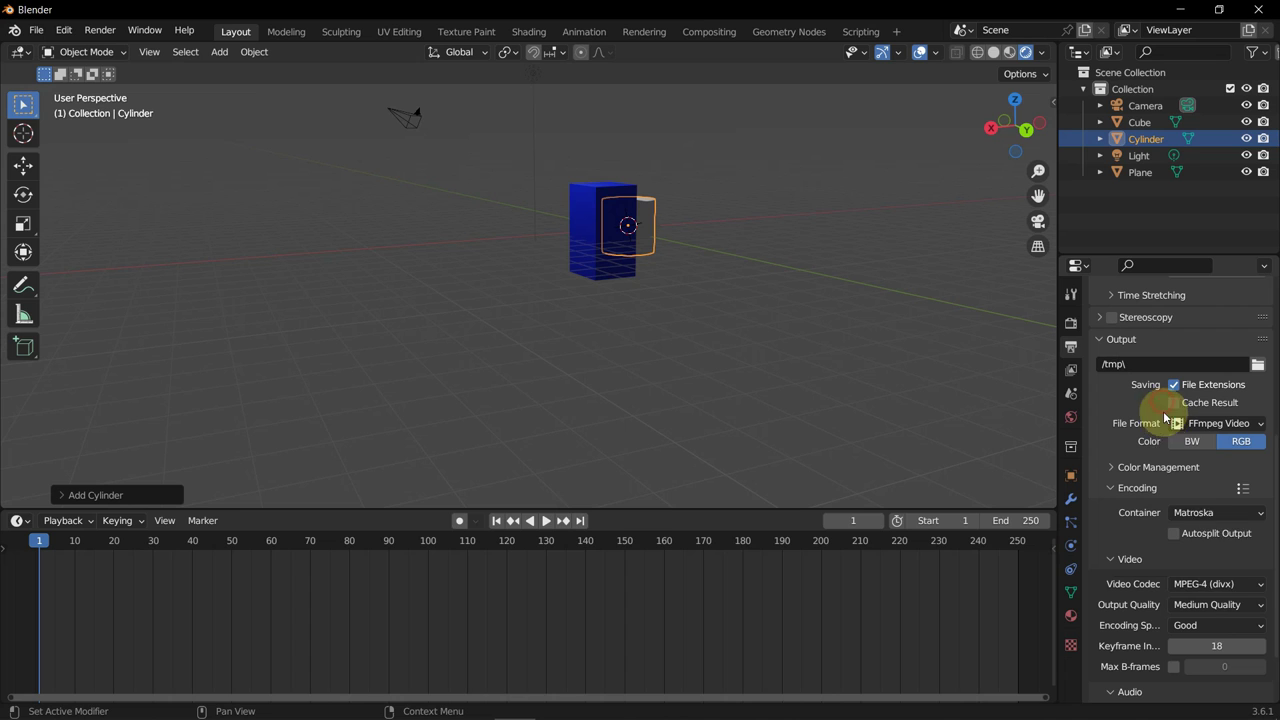
pyautogui.scroll(-3, 1208, 619)
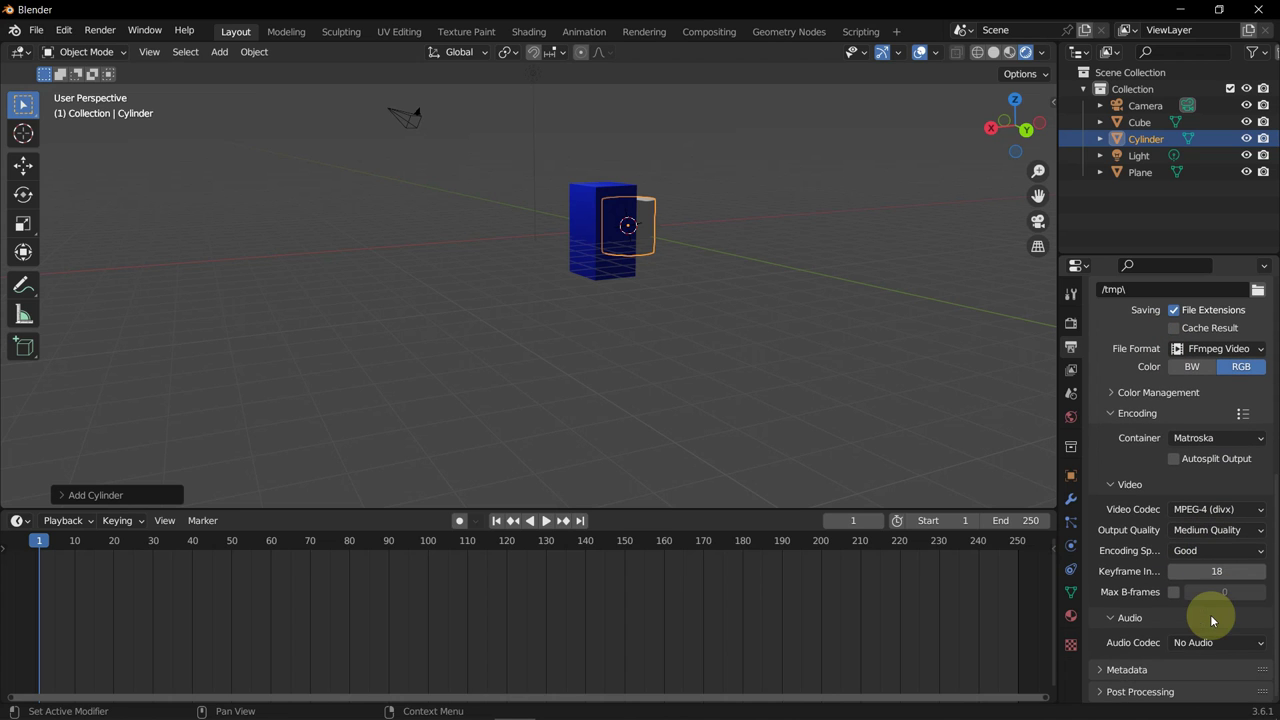
pyautogui.click(92, 30)
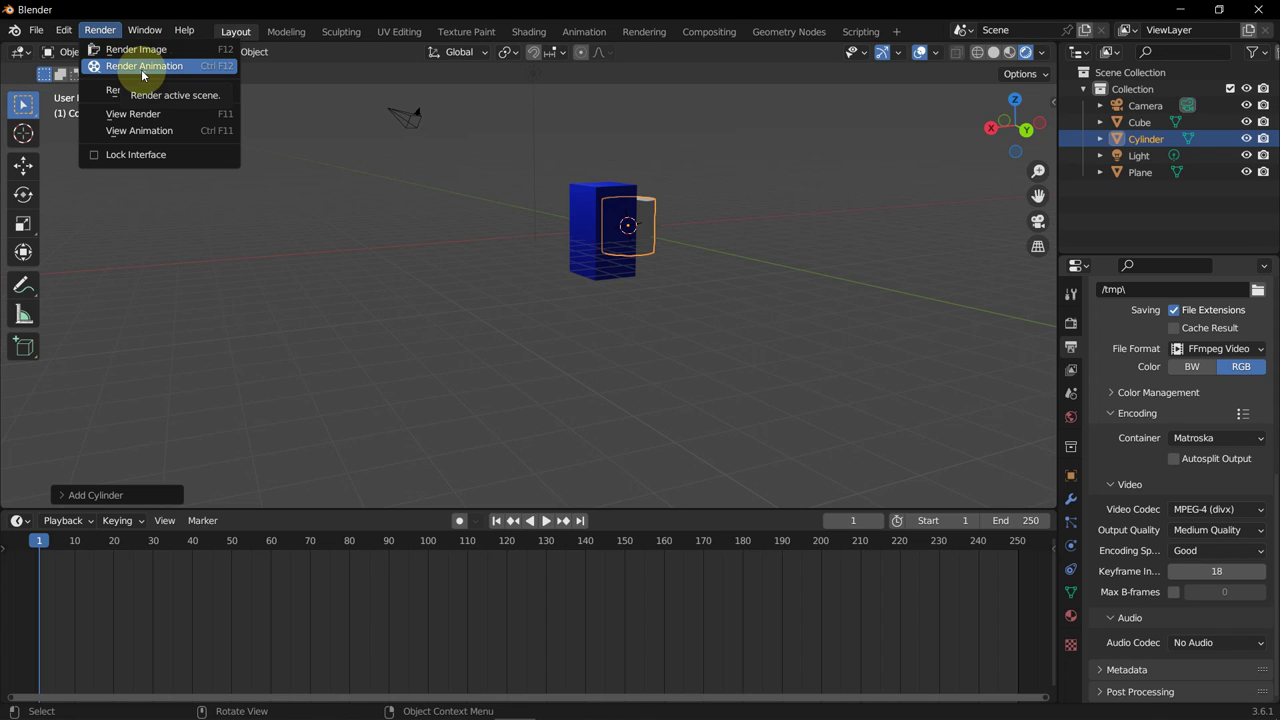
pyautogui.moveTo(300, 268); pyautogui.dragTo(317, 315, button='middle')
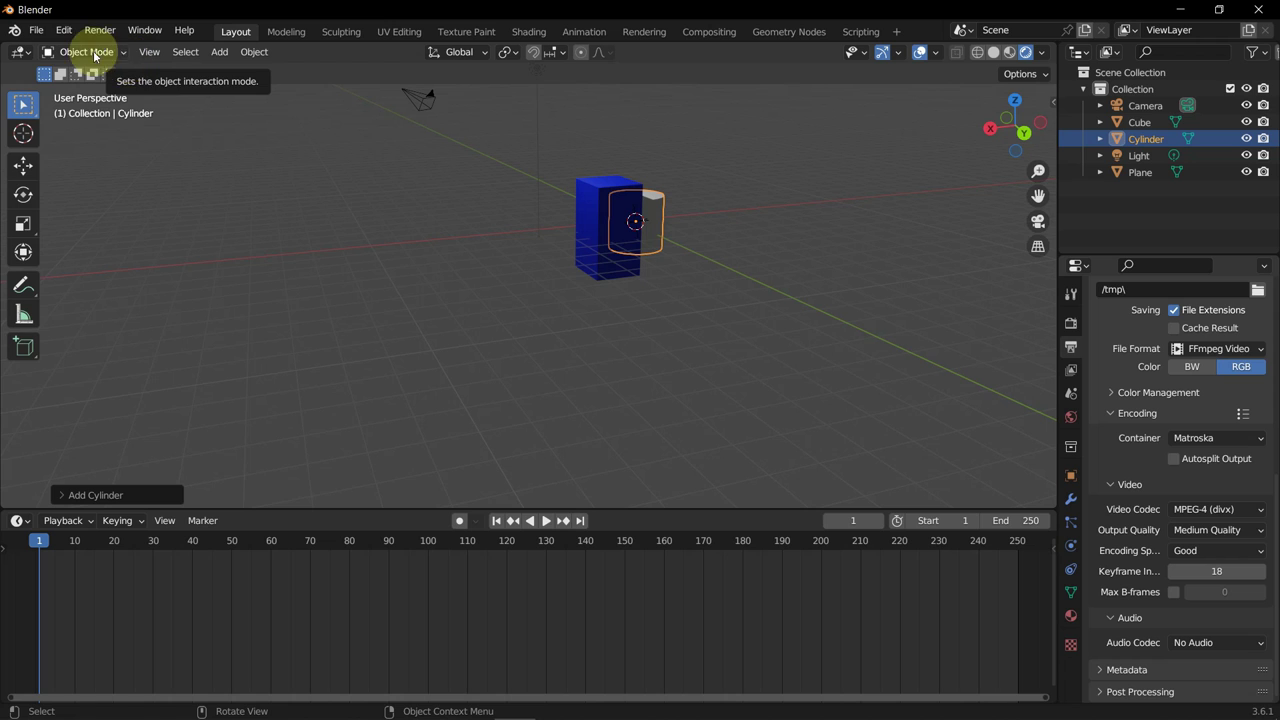
# - Start a new General file without saving the current scene, and delete the default cube
pyautogui.click(35, 30)
pyautogui.moveTo(116, 50)
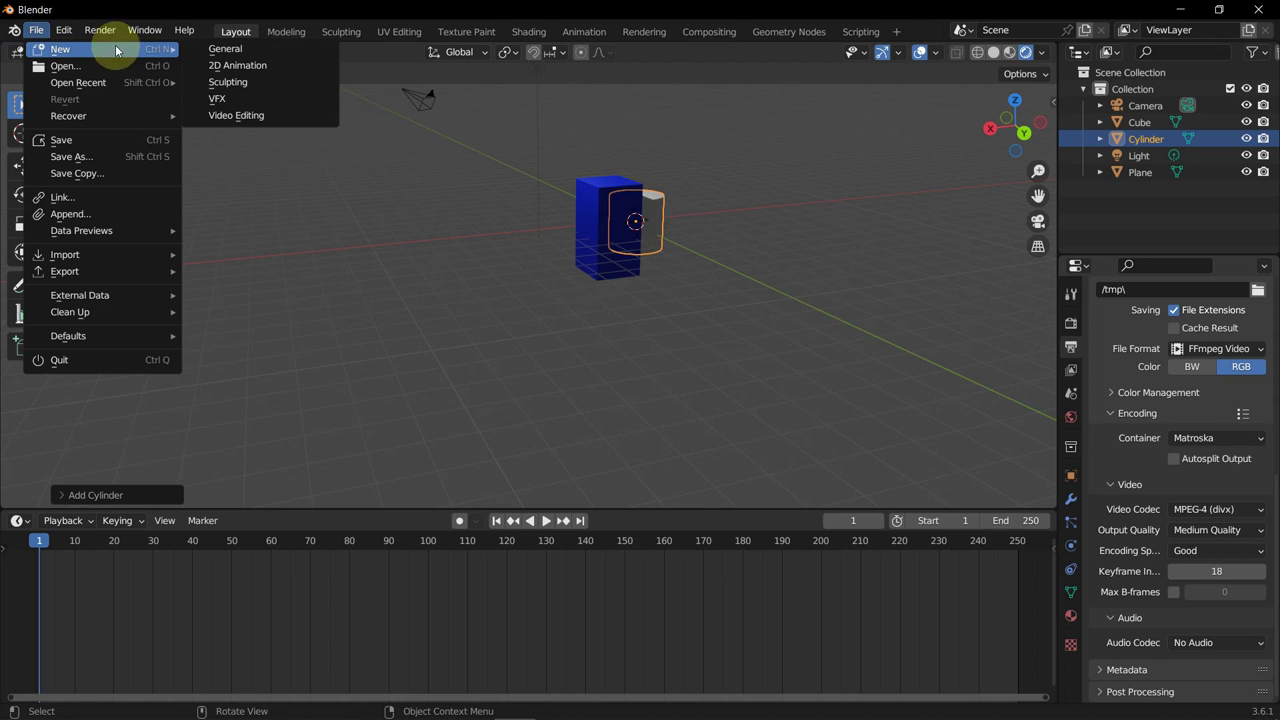
pyautogui.click(230, 48)
pyautogui.click(686, 400)
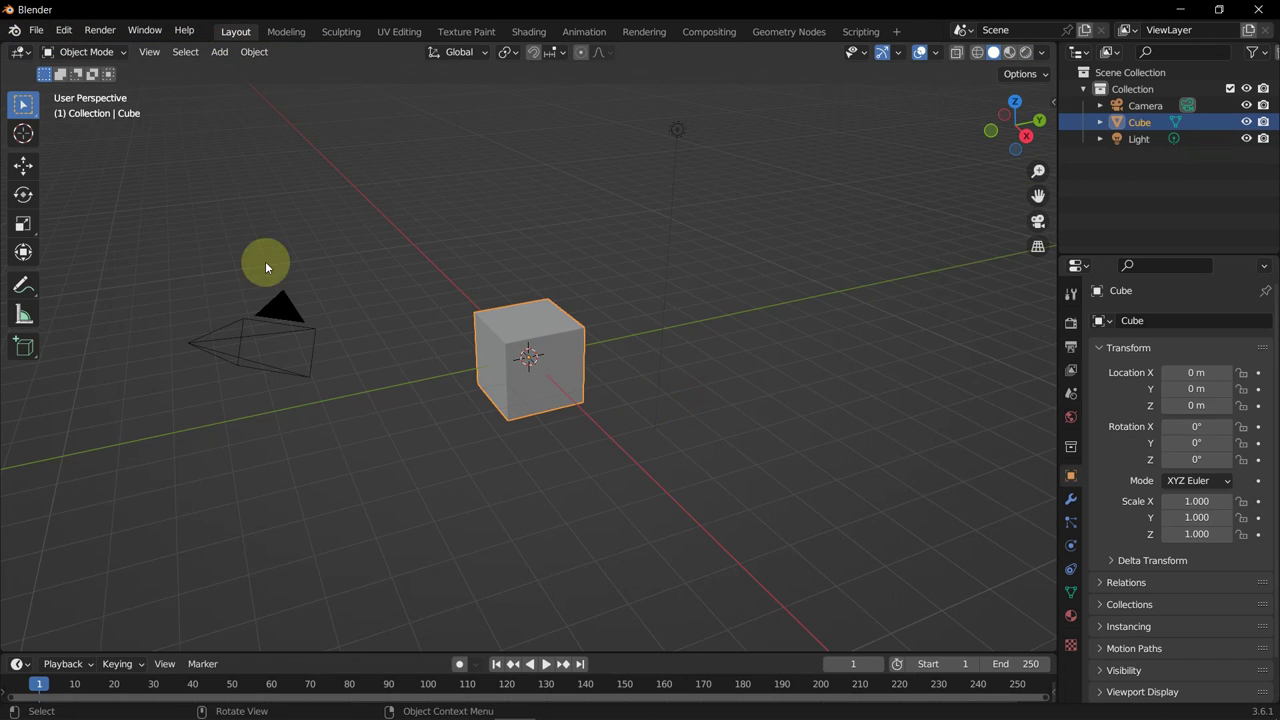
pyautogui.moveTo(749, 258); pyautogui.dragTo(594, 331, button='middle')
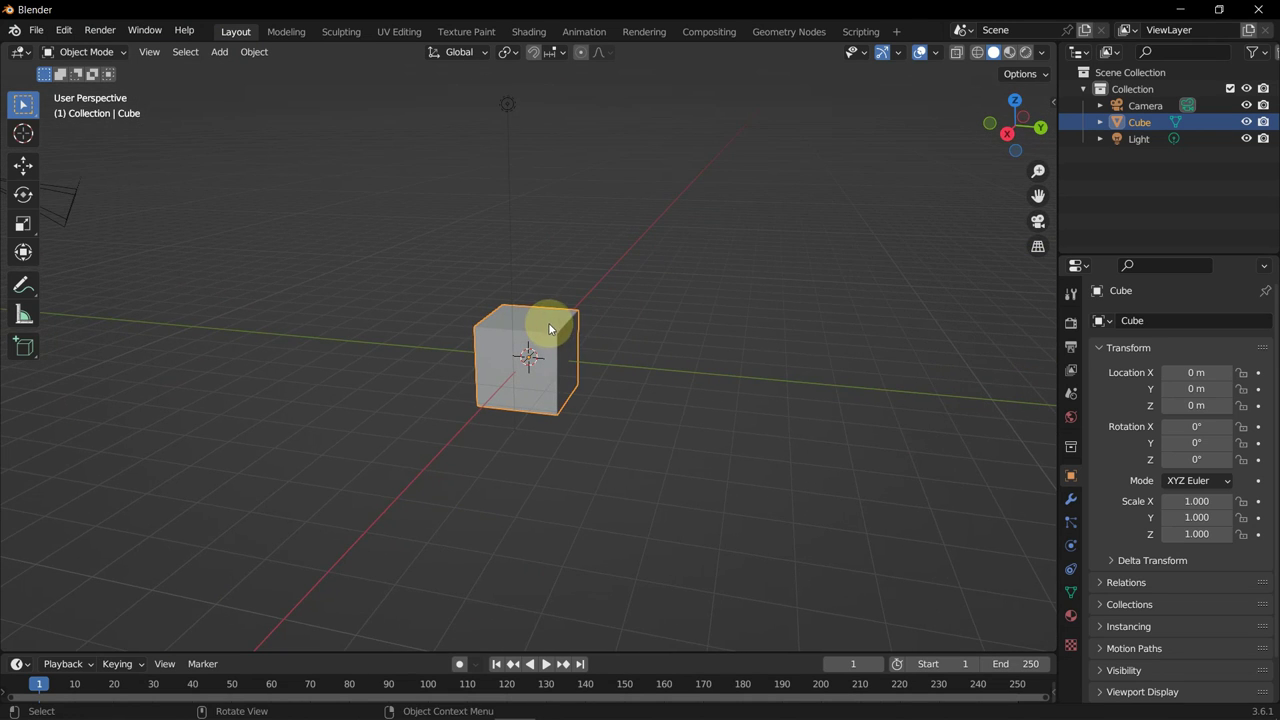
pyautogui.press('Delete')
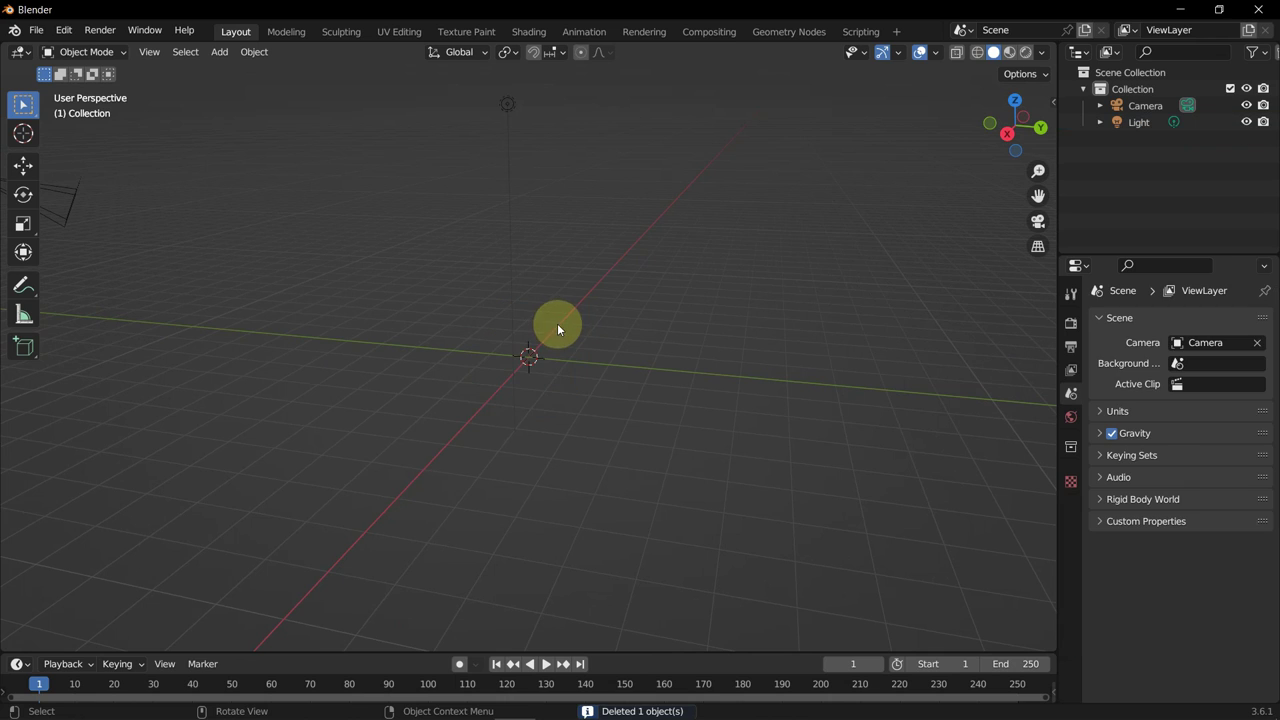
# - Switch to the Scripting workspace and create a new empty text in the text editor
pyautogui.click(862, 32)
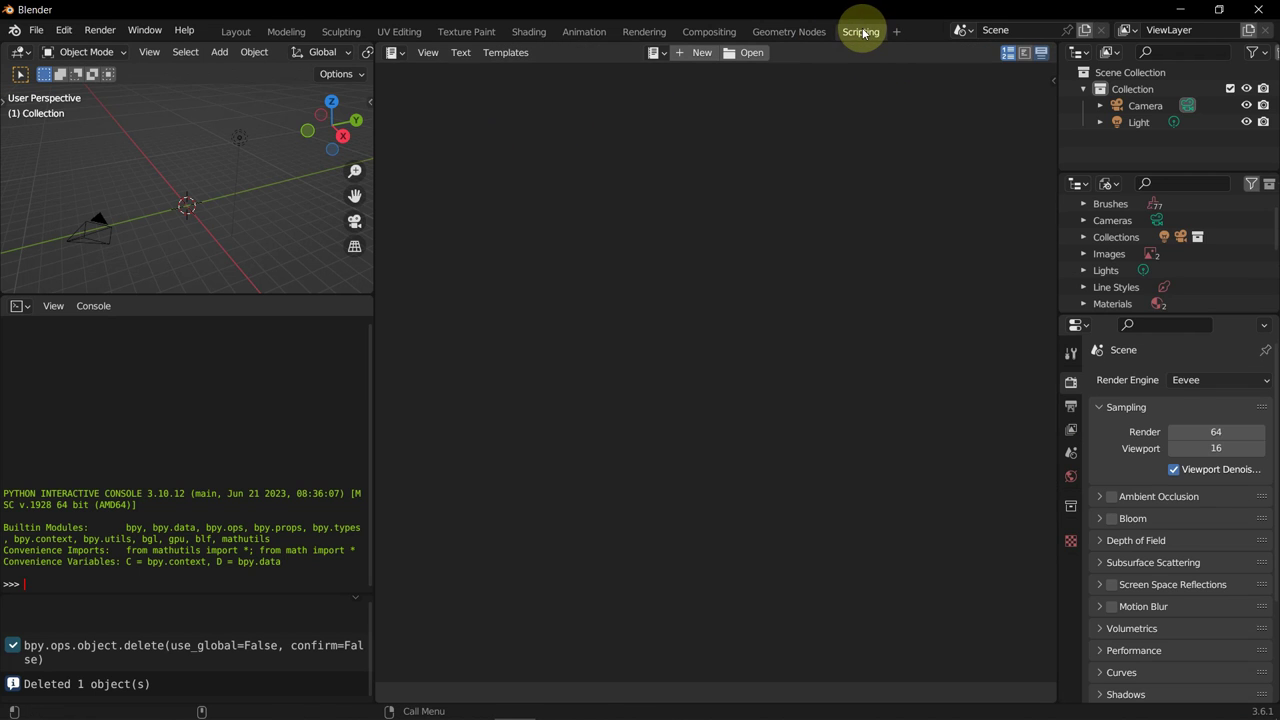
pyautogui.click(247, 53)
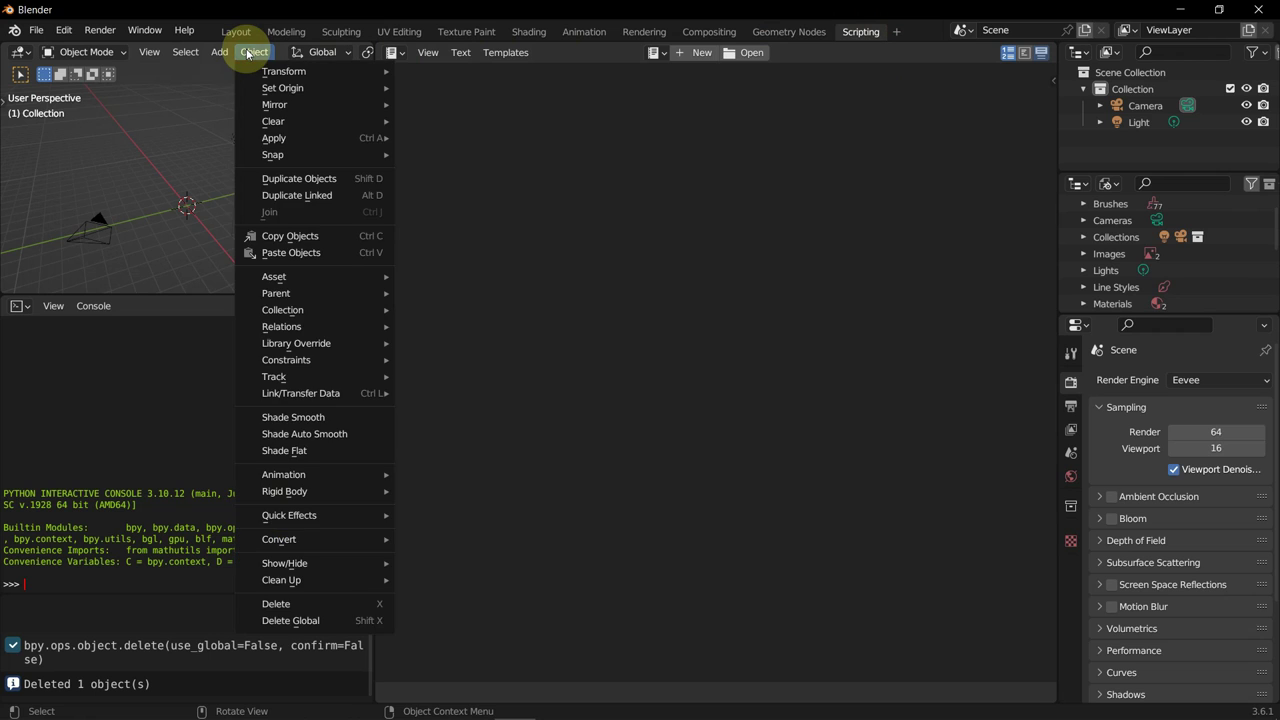
pyautogui.moveTo(220, 52)
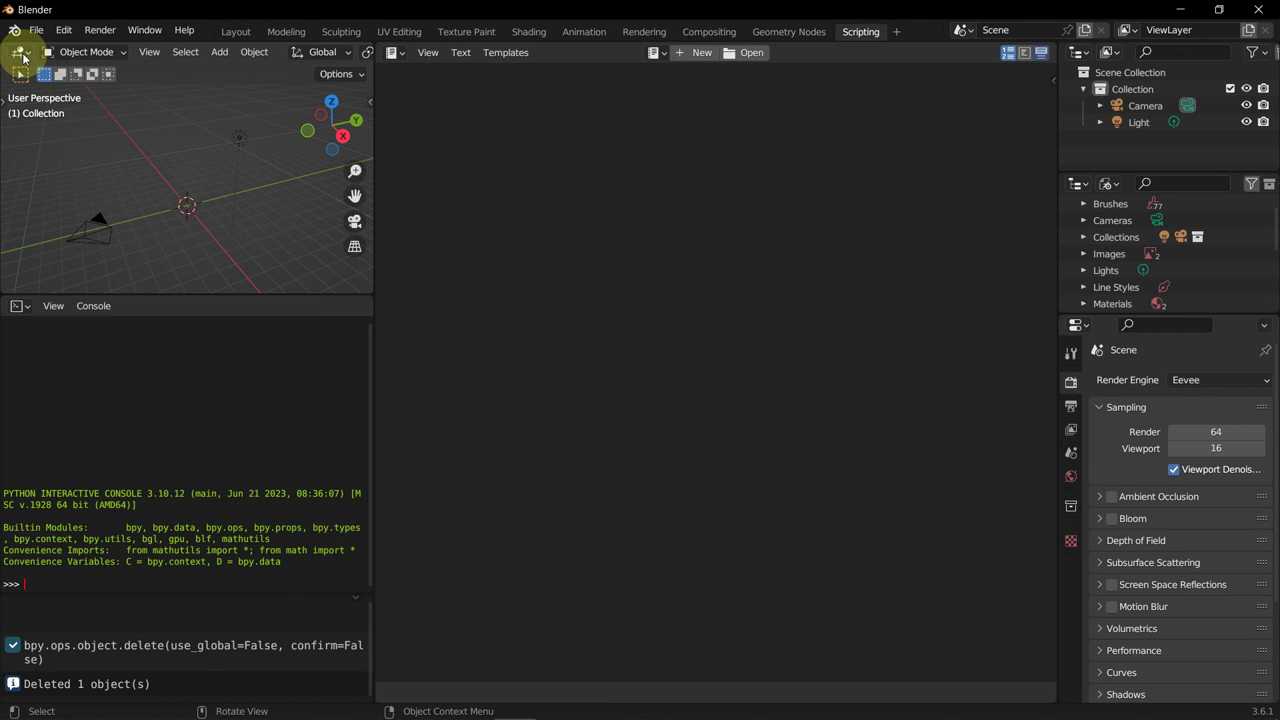
pyautogui.click(22, 53)
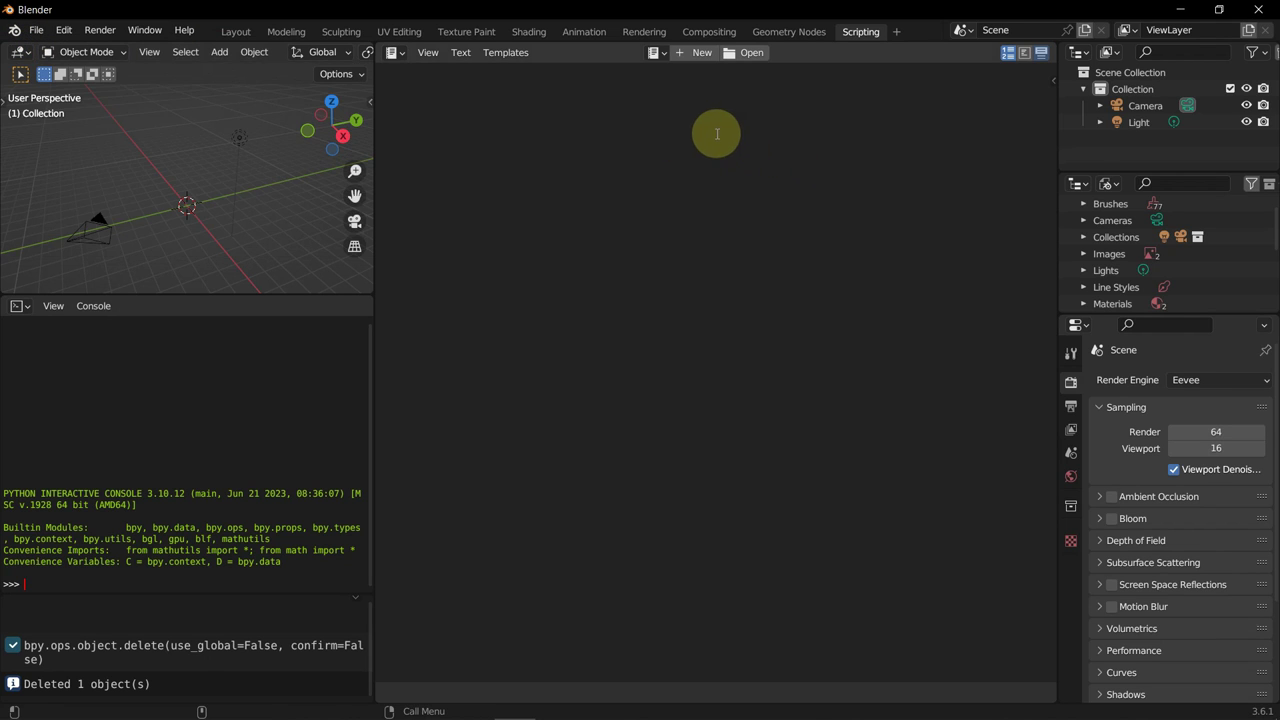
pyautogui.click(697, 53)
# - Copy the entire CSV-To-Blender-Data-Comparison-Script from Notepad and paste it into Blender's new text
pyautogui.moveTo(414, 709)
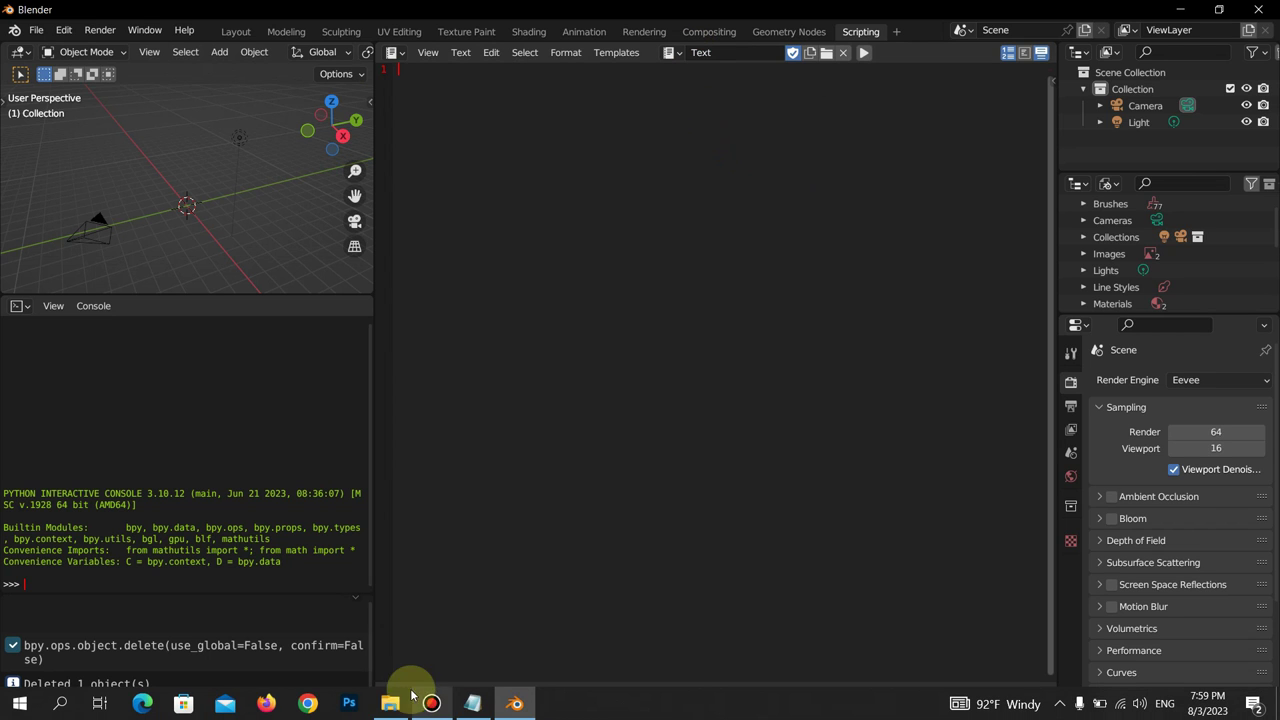
pyautogui.click(473, 704)
pyautogui.click(413, 259)
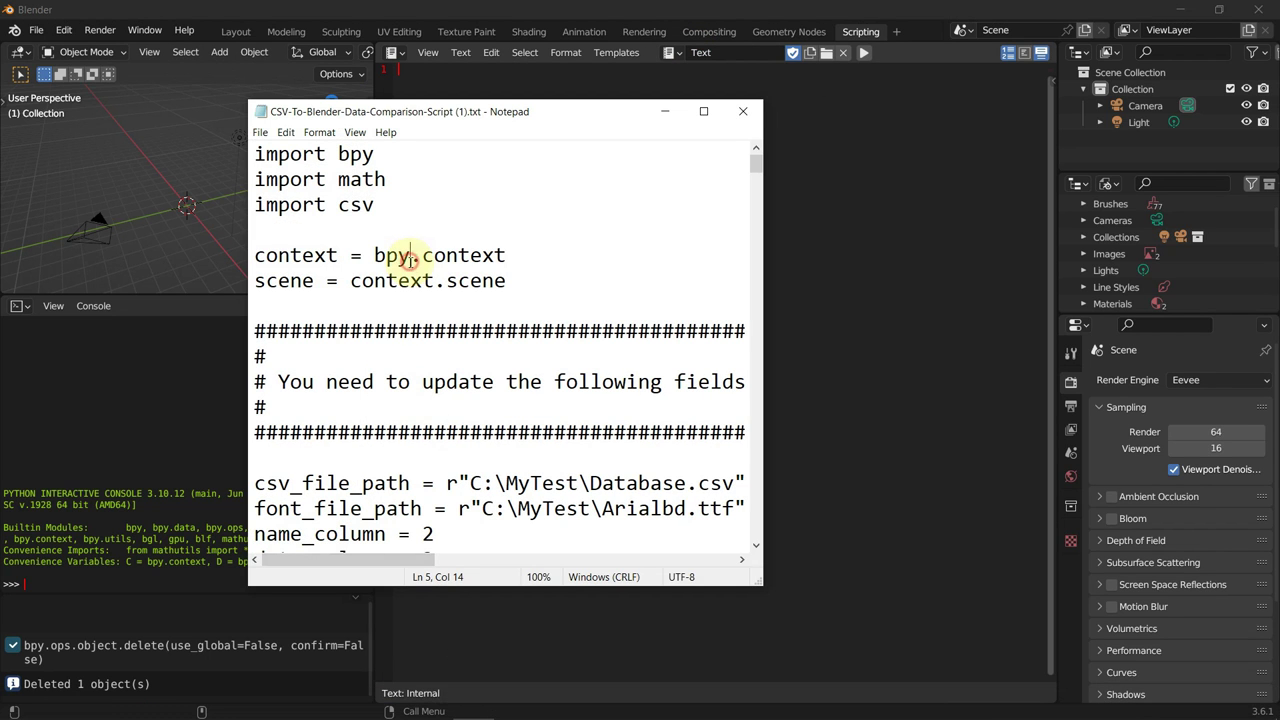
pyautogui.hotkey('ctrl', 'a')
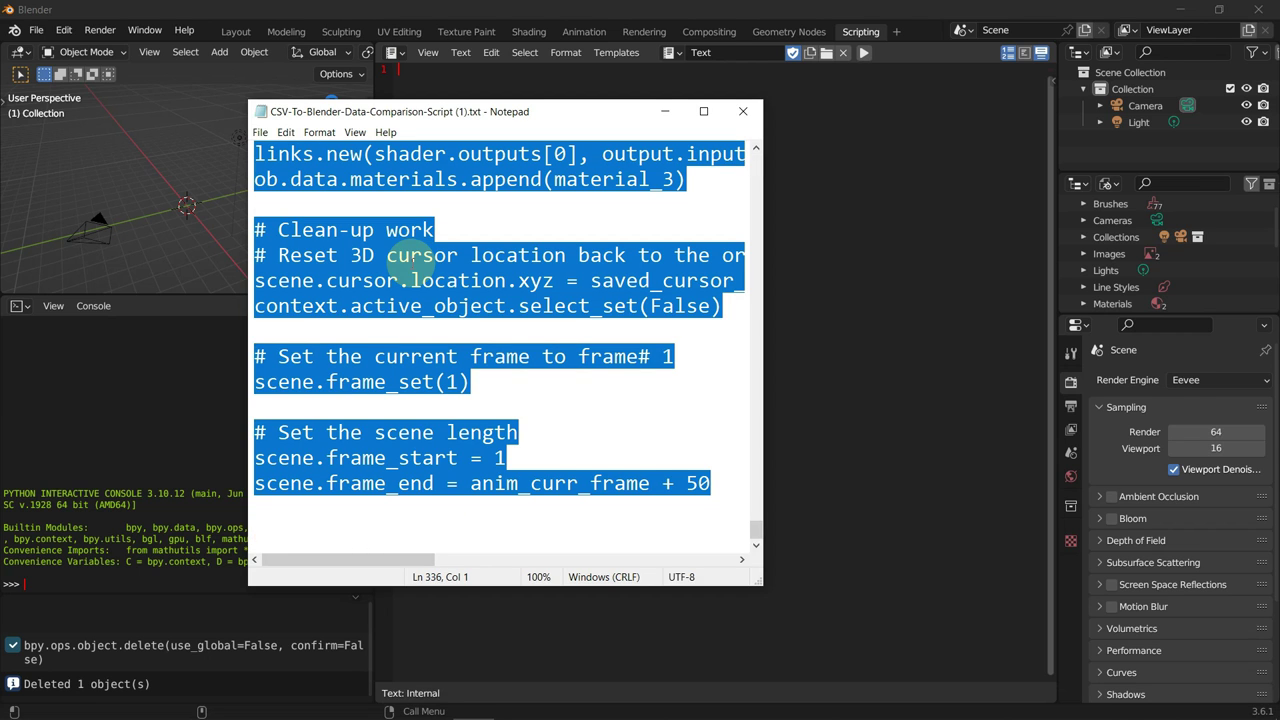
pyautogui.click(664, 111)
pyautogui.rightClick(488, 99)
pyautogui.click(464, 112)
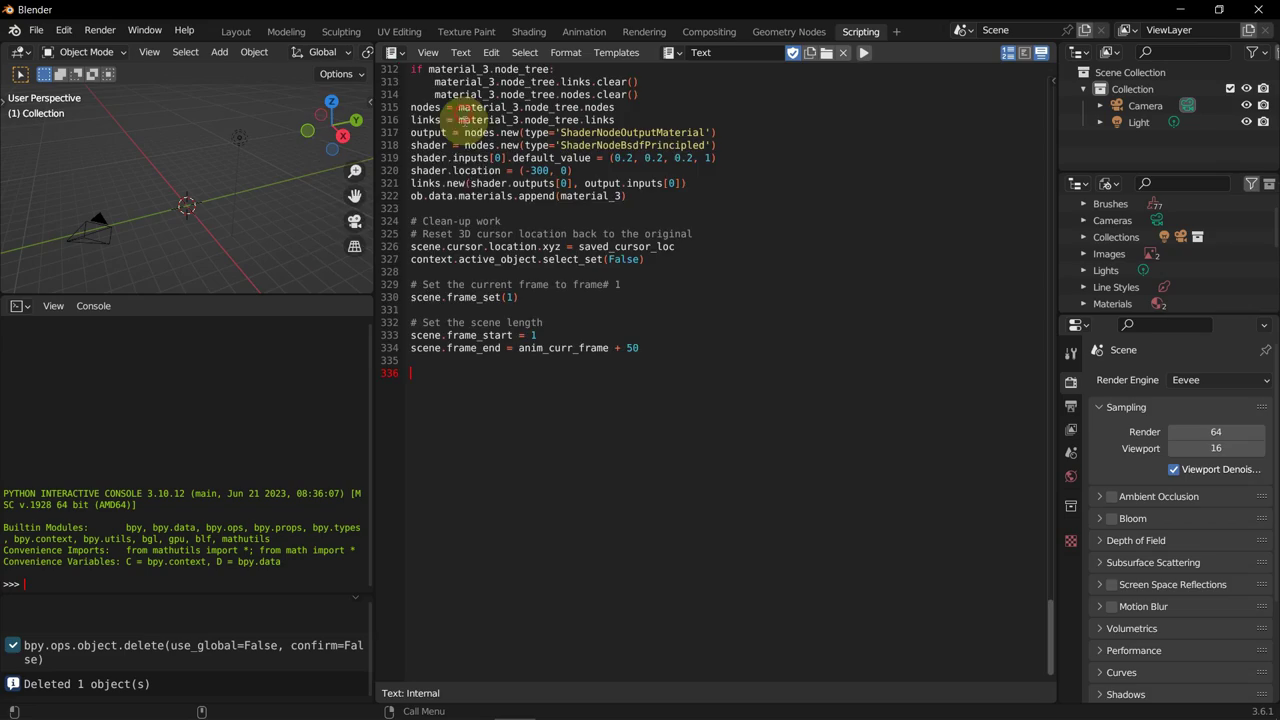
# - Review the pasted script from its end back up to the optional look-and-feel values
pyautogui.scroll(10, 663, 386)
pyautogui.scroll(20, 674, 373)
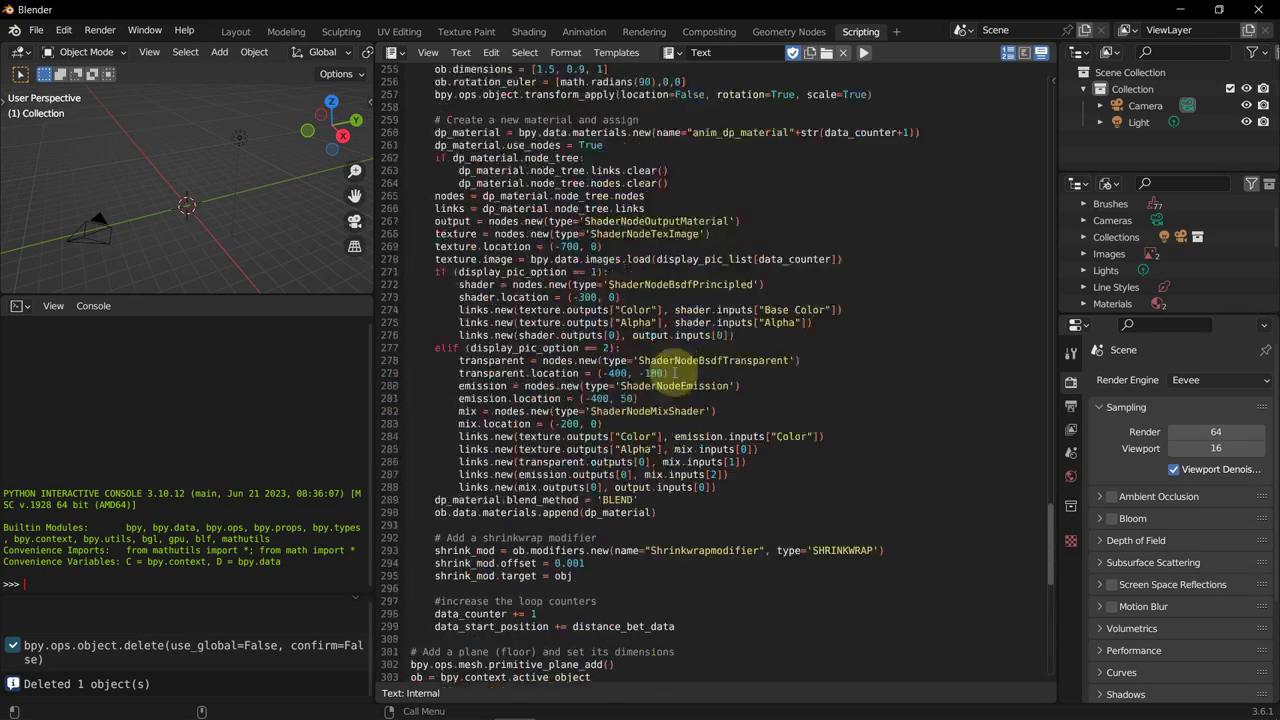
pyautogui.scroll(15, 790, 382)
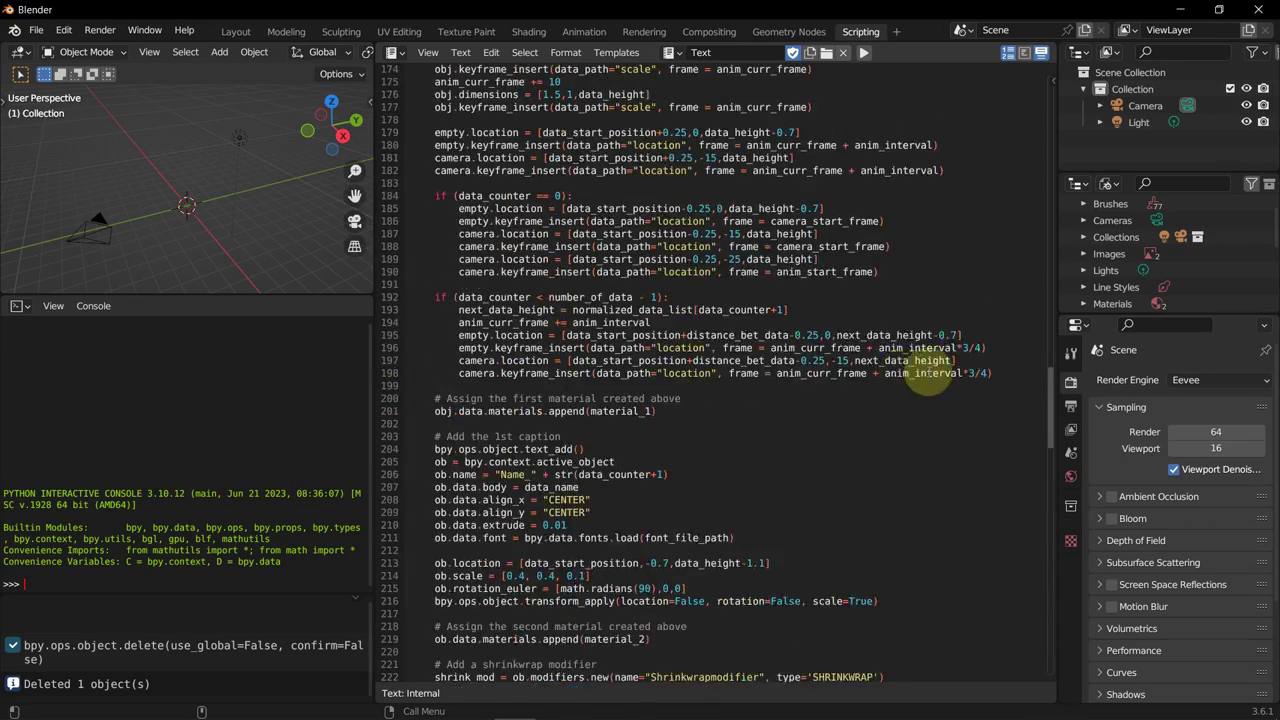
pyautogui.scroll(12, 928, 372)
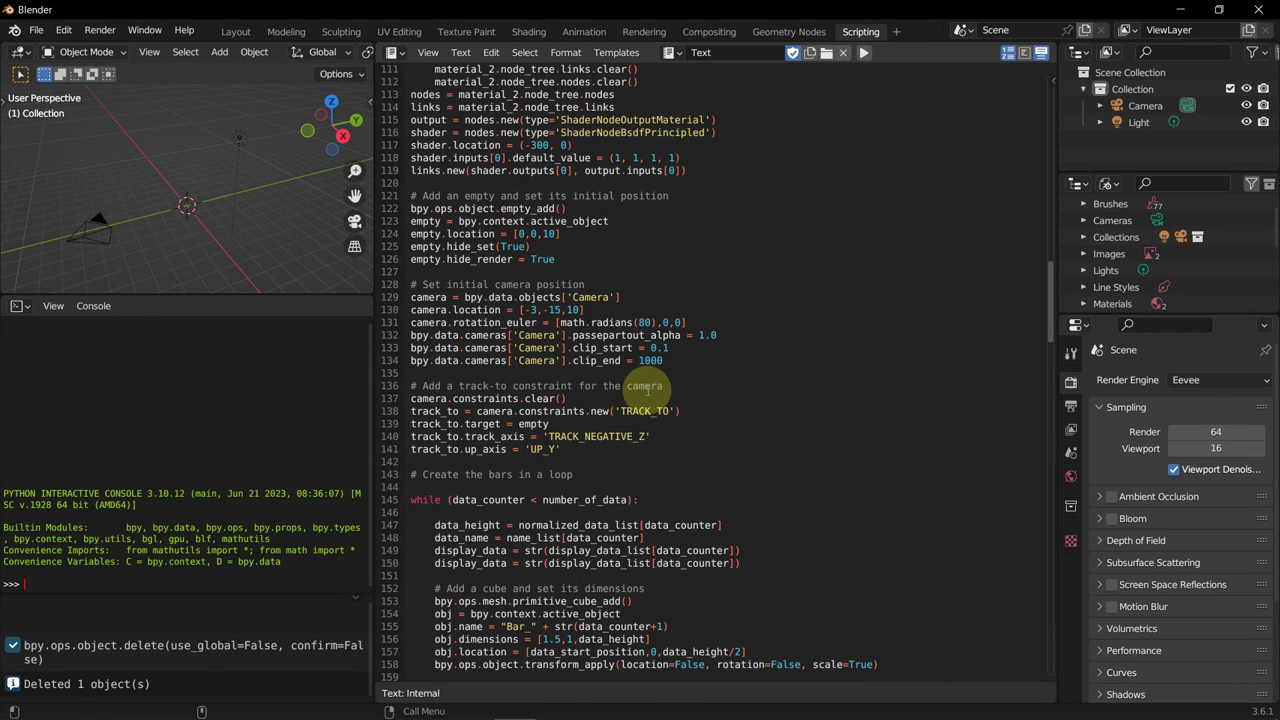
pyautogui.scroll(13, 638, 395)
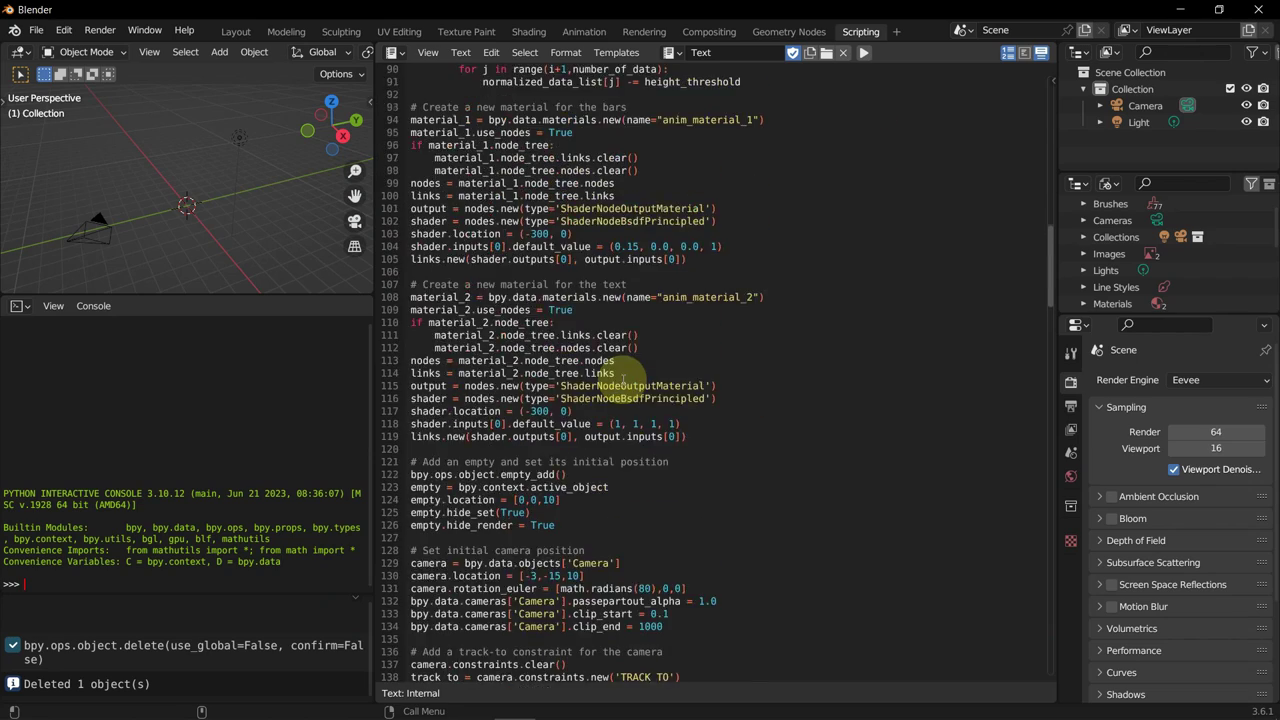
pyautogui.scroll(3, 628, 401)
pyautogui.scroll(14, 608, 358)
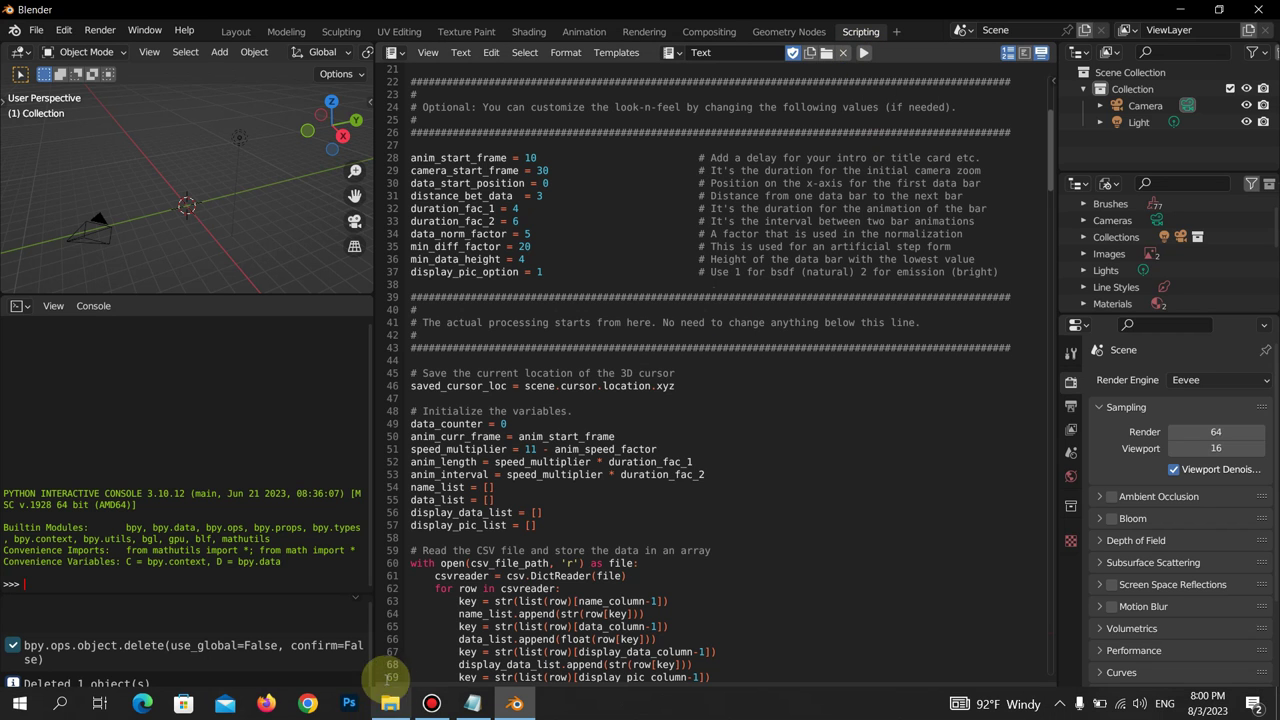
# - Open Database.csv from the C:\MyTest folder in Excel and review its rows down to the last entry and back
pyautogui.click(391, 704)
pyautogui.doubleClick(336, 381)
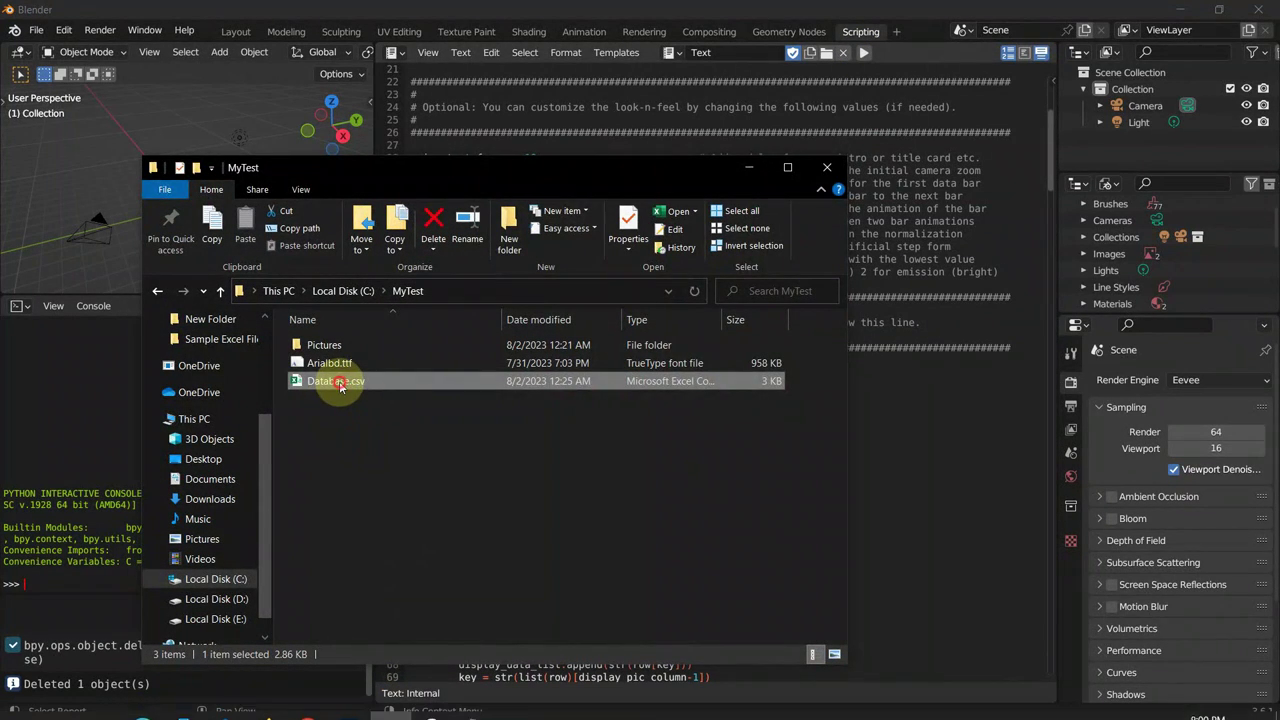
pyautogui.scroll(-7, 225, 350)
pyautogui.scroll(-6, 217, 365)
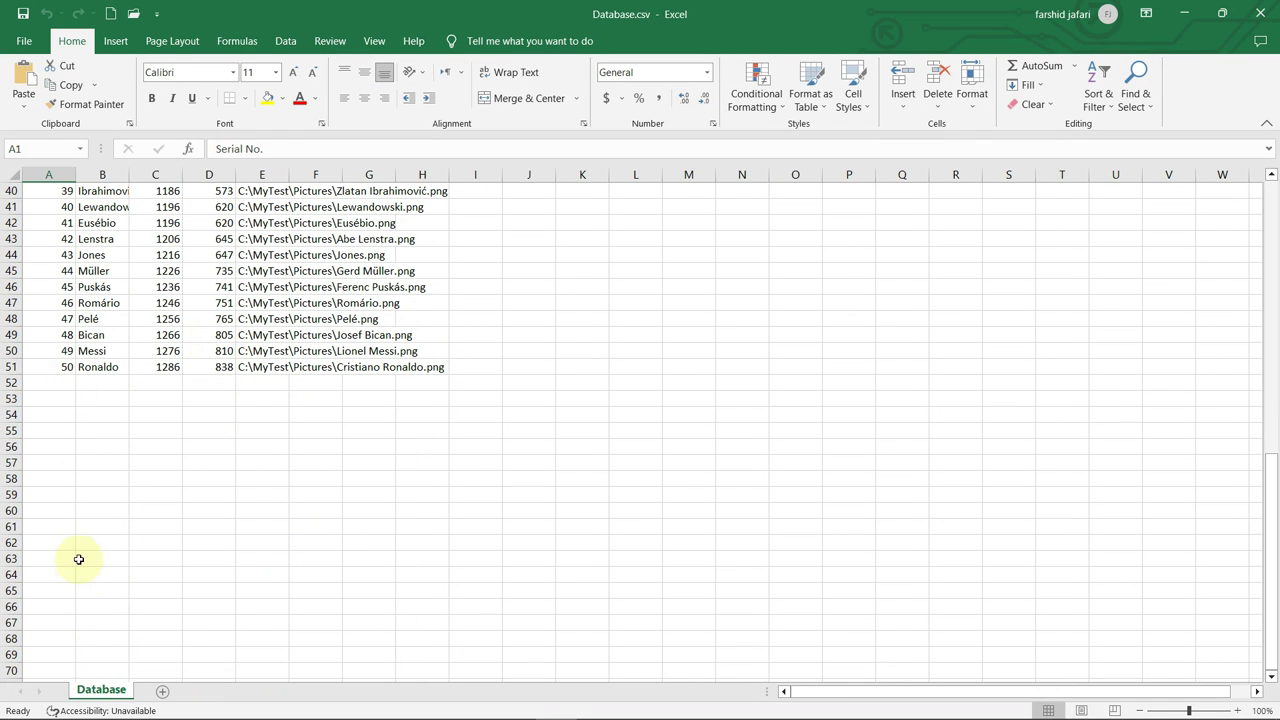
pyautogui.scroll(12, 90, 530)
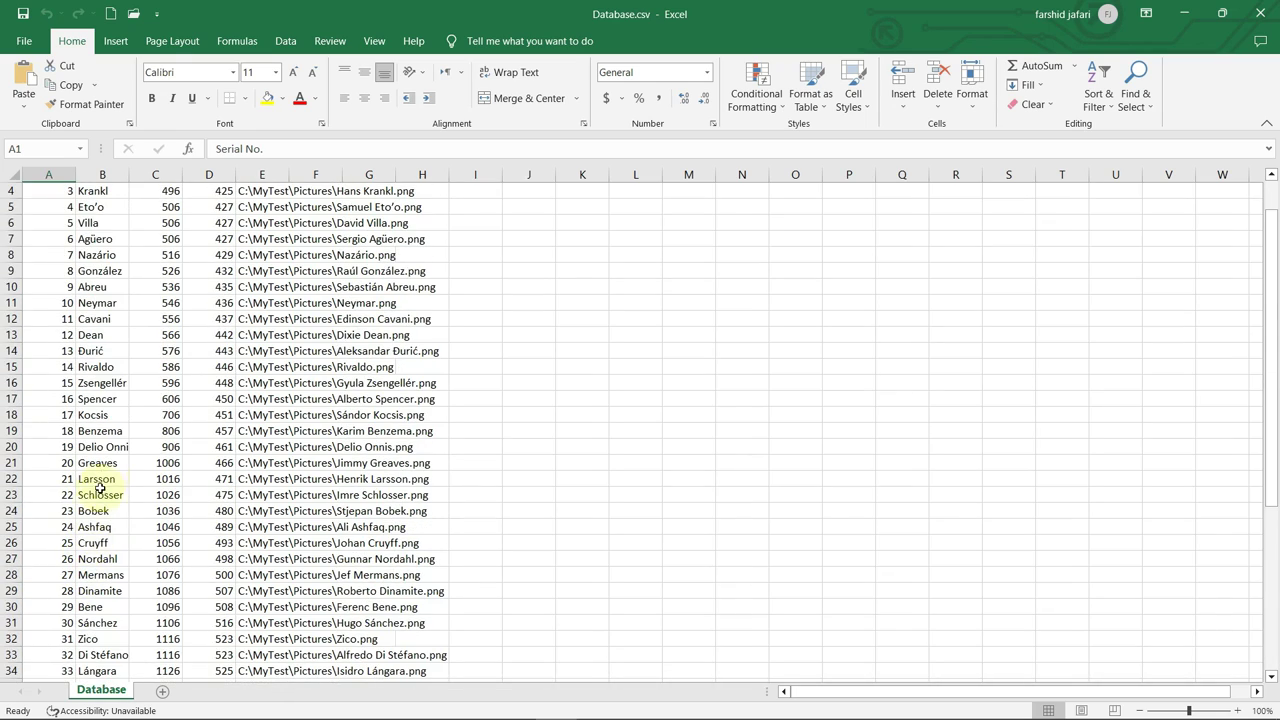
pyautogui.scroll(1, 125, 426)
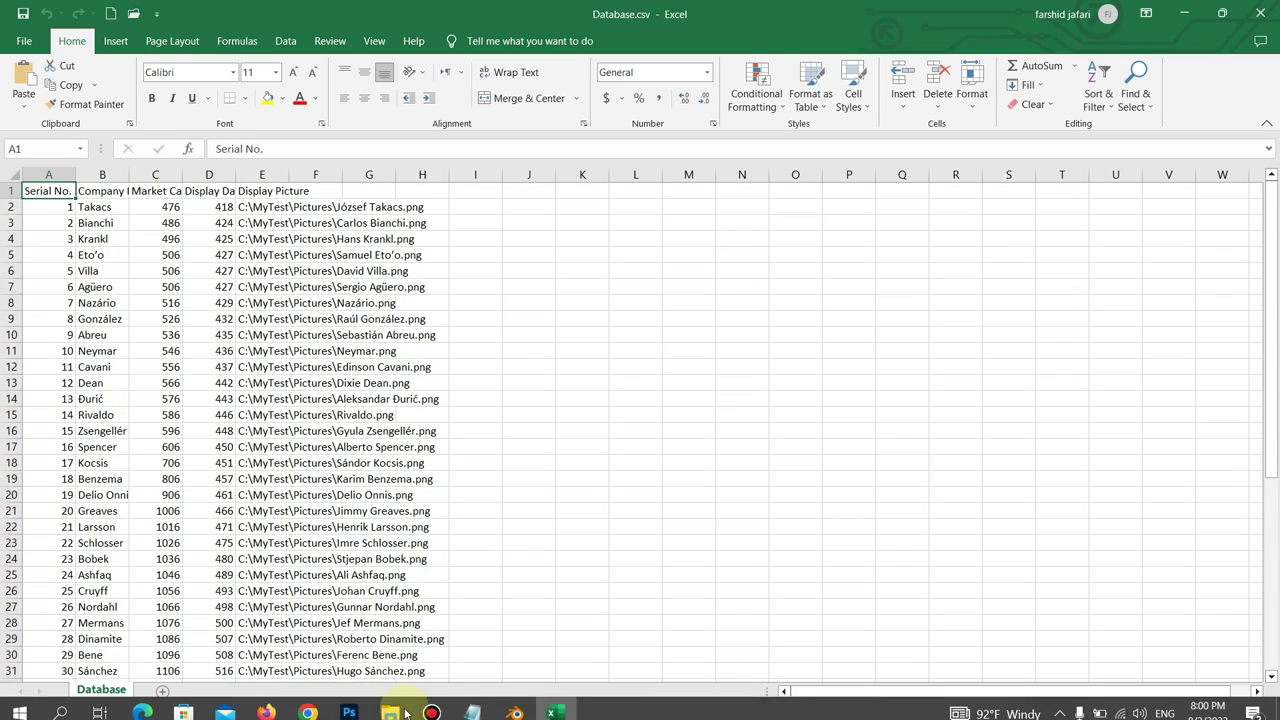
# - Return to Blender, run the data comparison script, and inspect the generated scene in the viewport
pyautogui.click(514, 703)
pyautogui.click(861, 52)
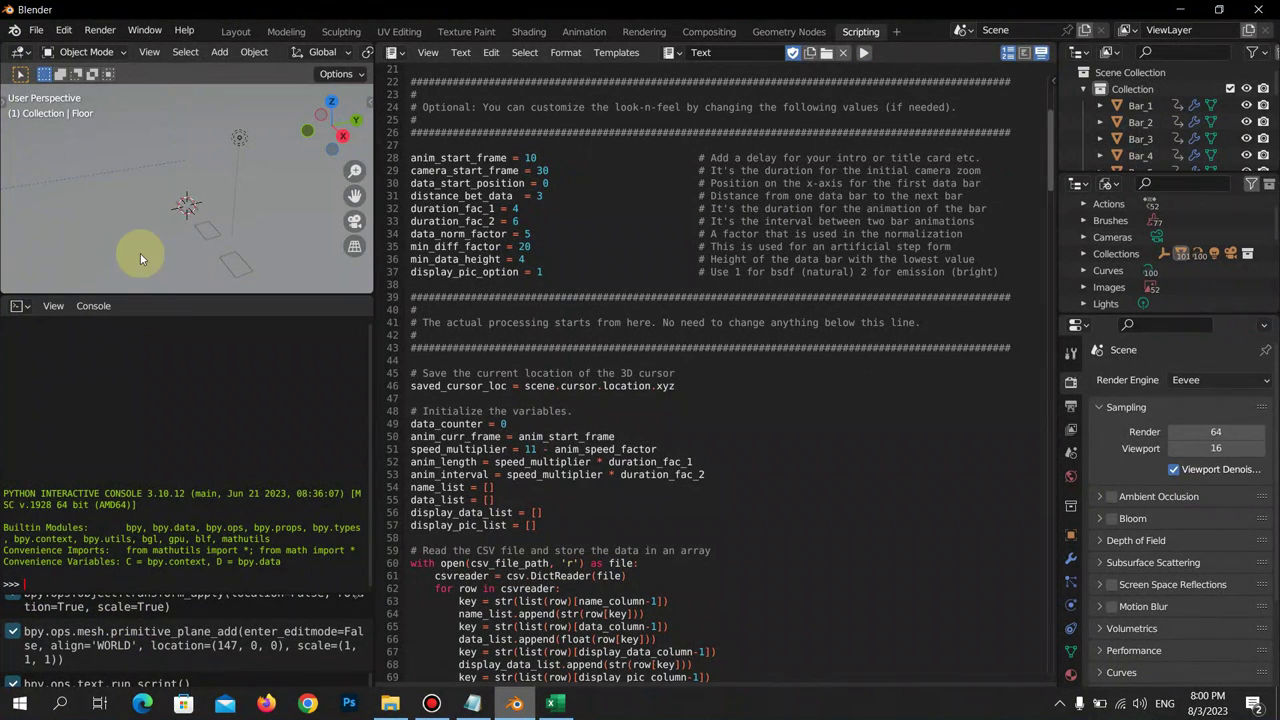
pyautogui.moveTo(146, 206); pyautogui.dragTo(206, 178, button='middle')
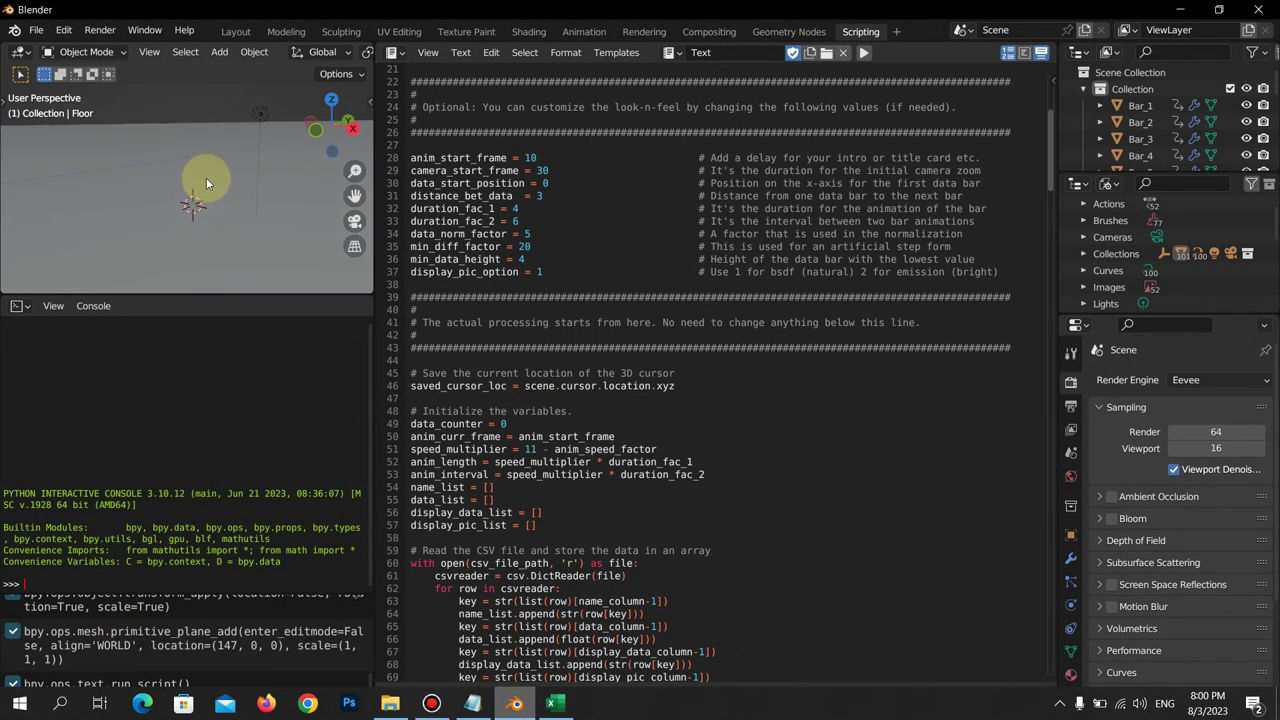
pyautogui.click(170, 645)
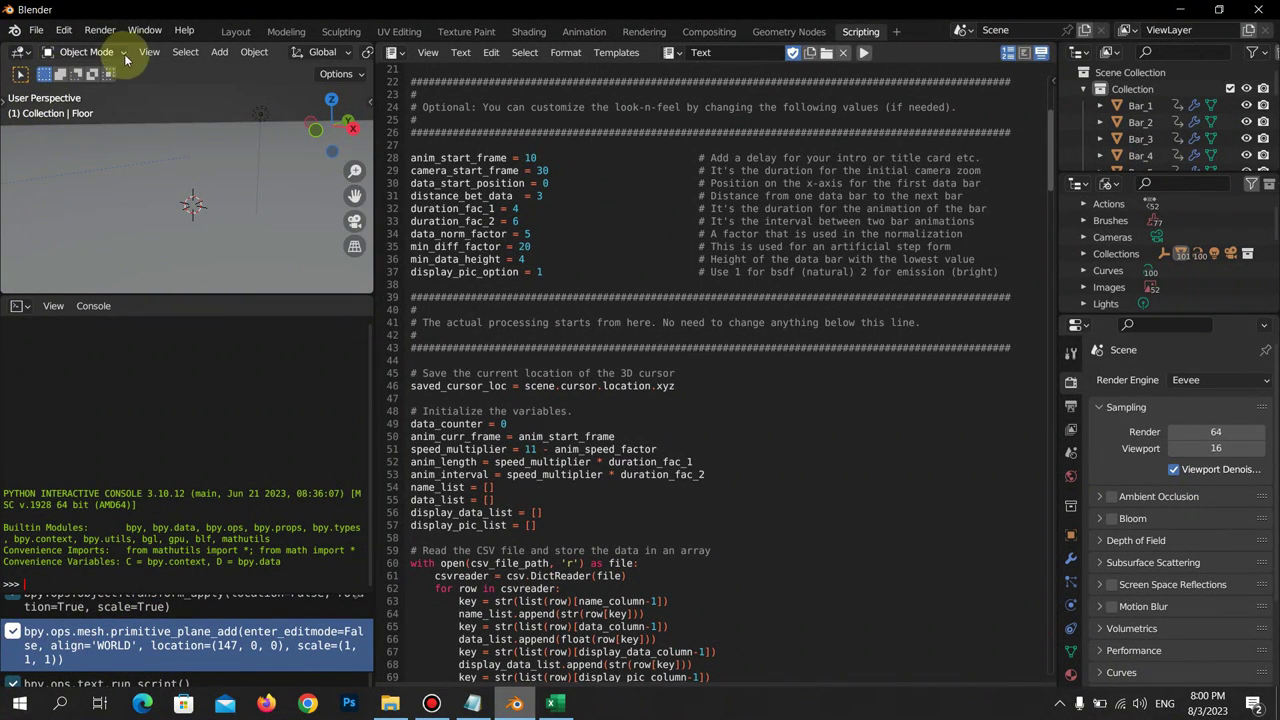
# - Switch to the Layout workspace, turn to the front of the bars and display the viewport in Rendered shading
pyautogui.click(236, 31)
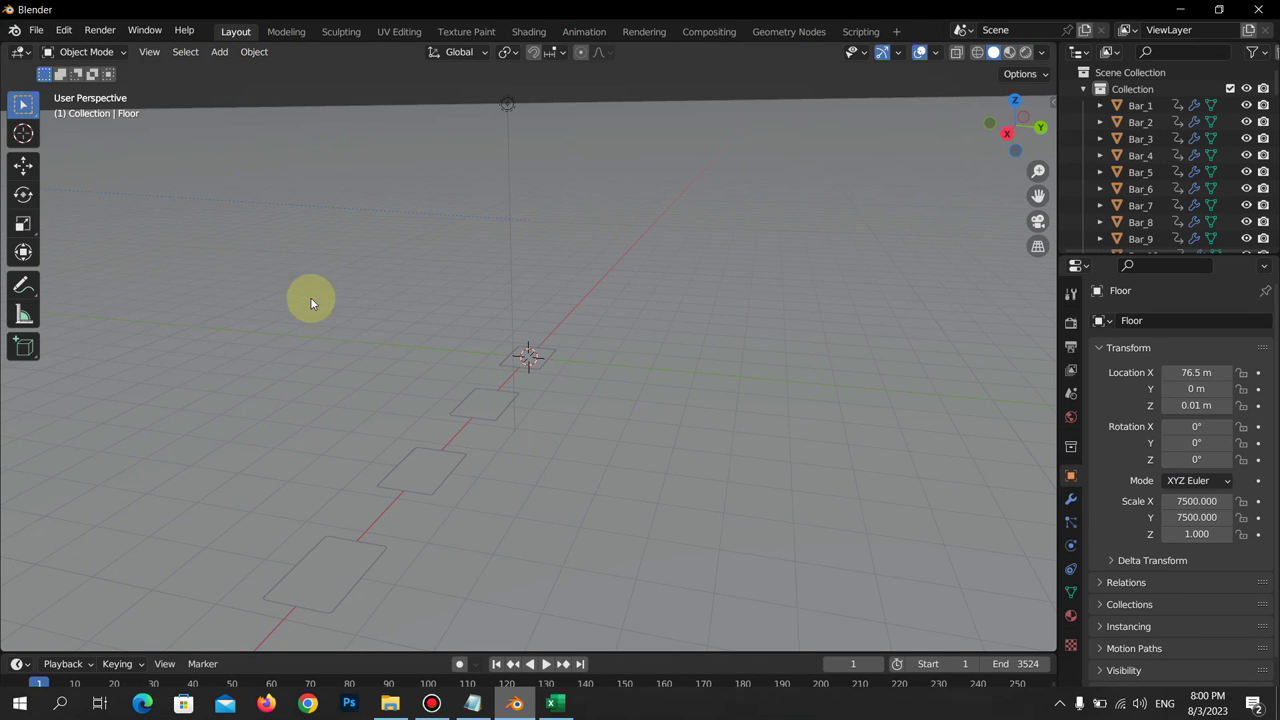
pyautogui.moveTo(662, 377); pyautogui.dragTo(117, 377, button='middle')
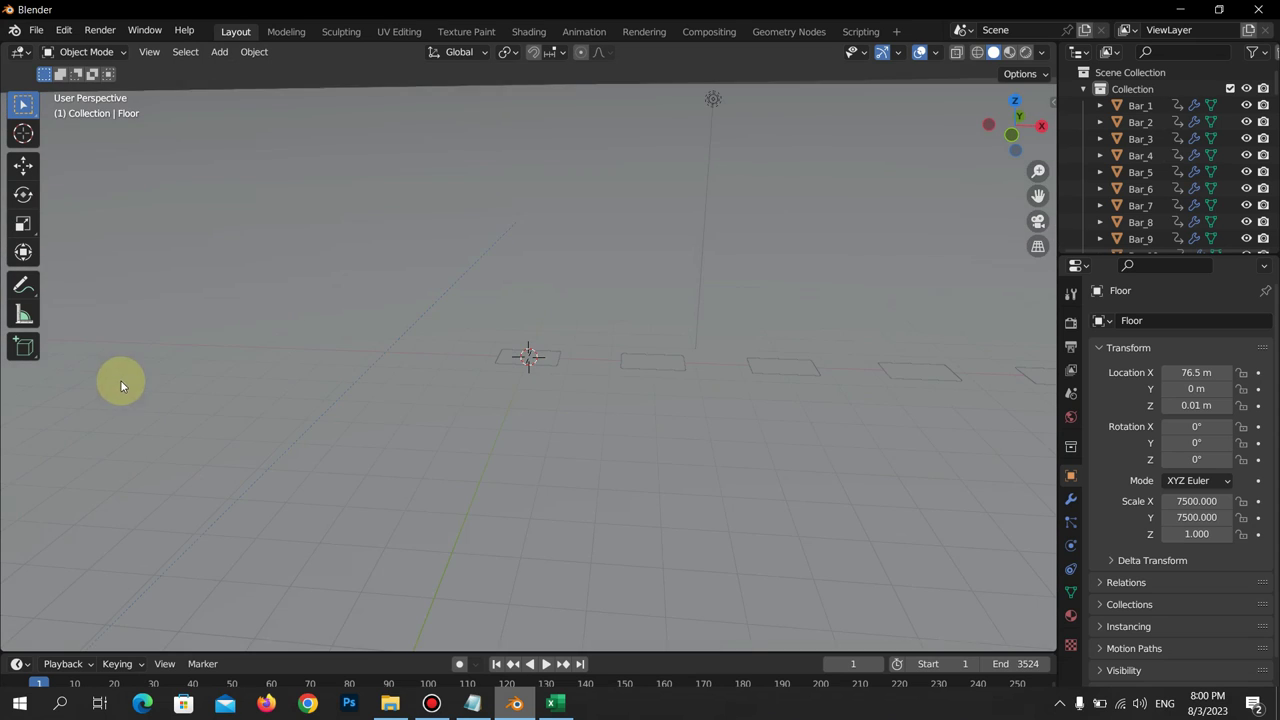
pyautogui.click(1026, 52)
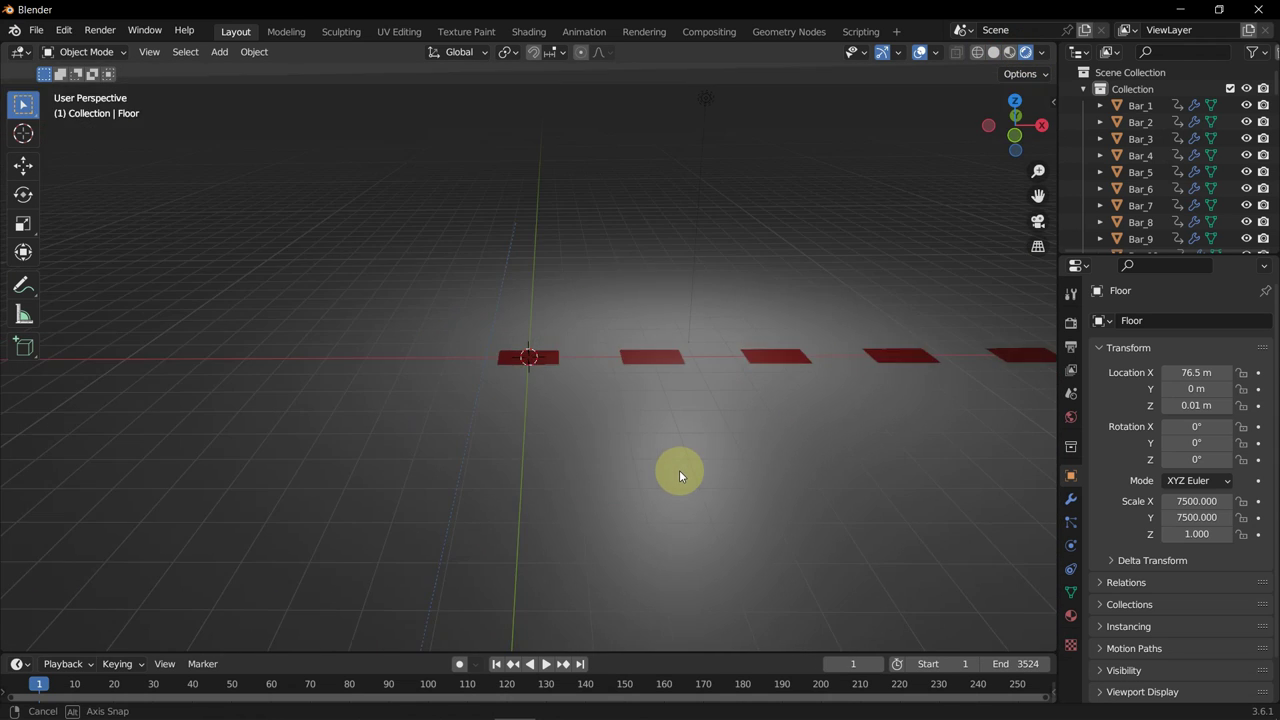
pyautogui.moveTo(629, 565); pyautogui.dragTo(657, 502, button='middle')
# - Play the bar animation in user perspective, stop it and return to the first frame
pyautogui.click(543, 665)
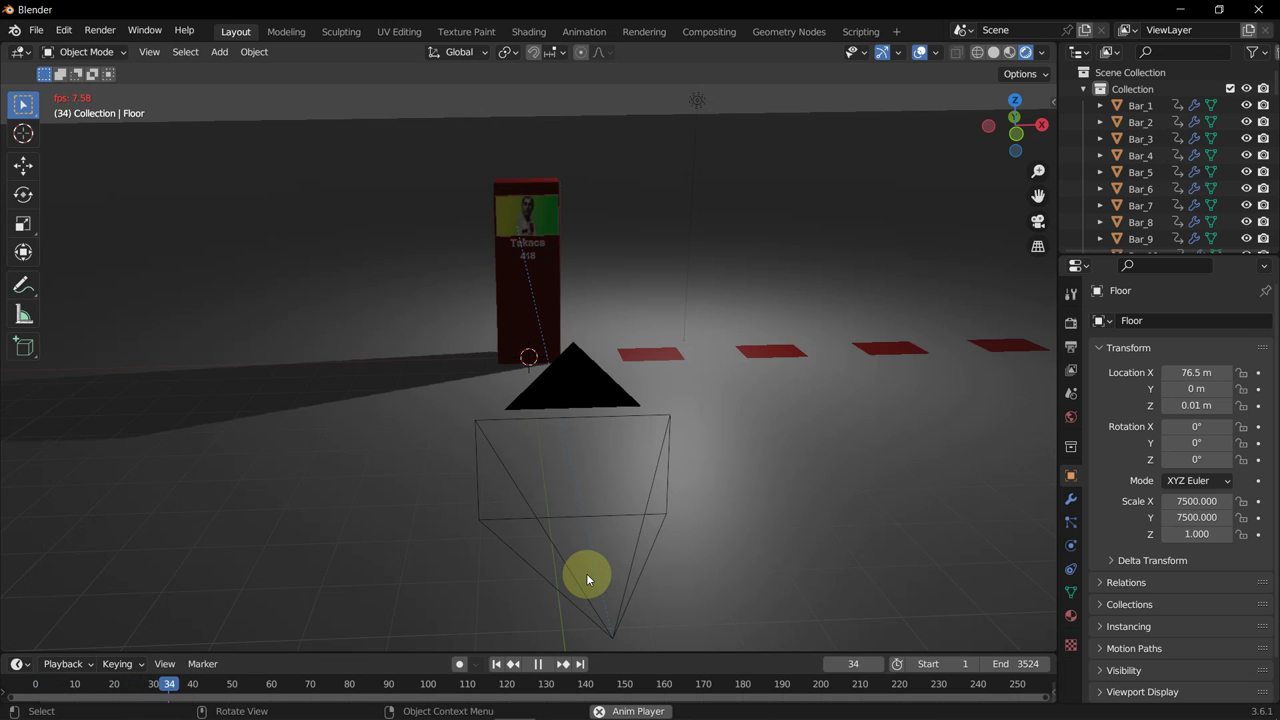
pyautogui.moveTo(849, 254); pyautogui.dragTo(805, 250, button='middle')
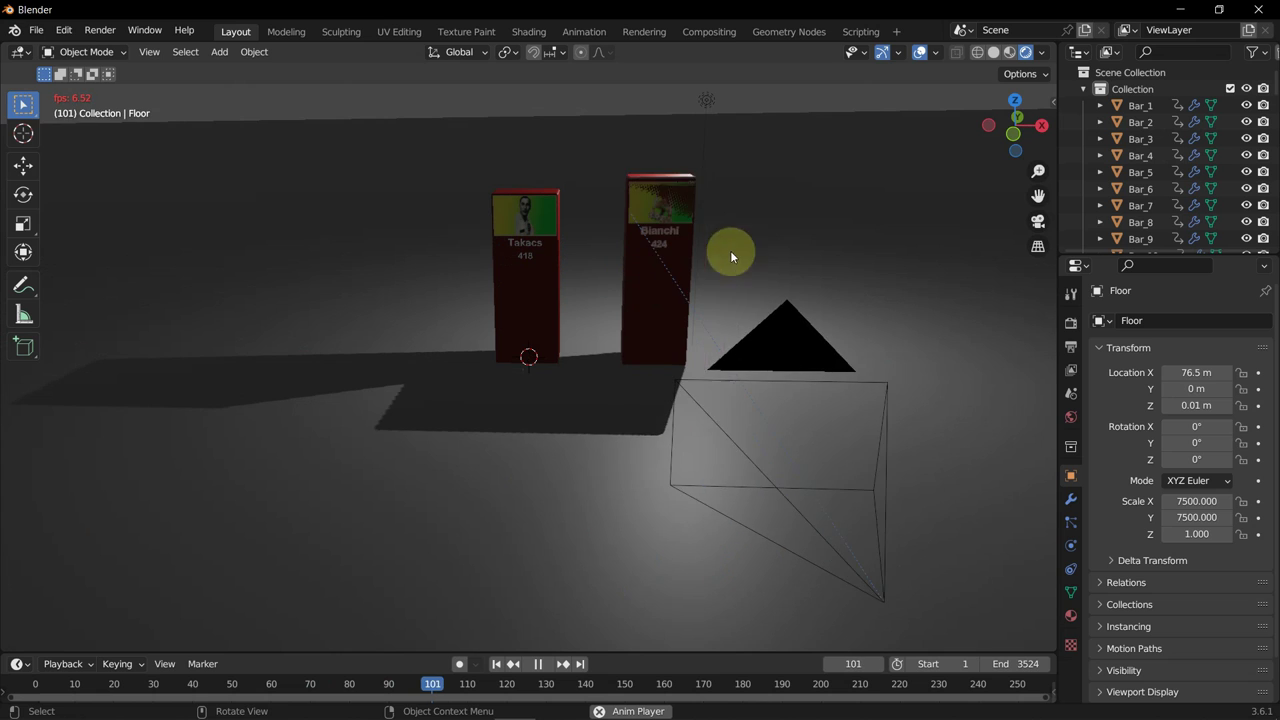
pyautogui.click(538, 663)
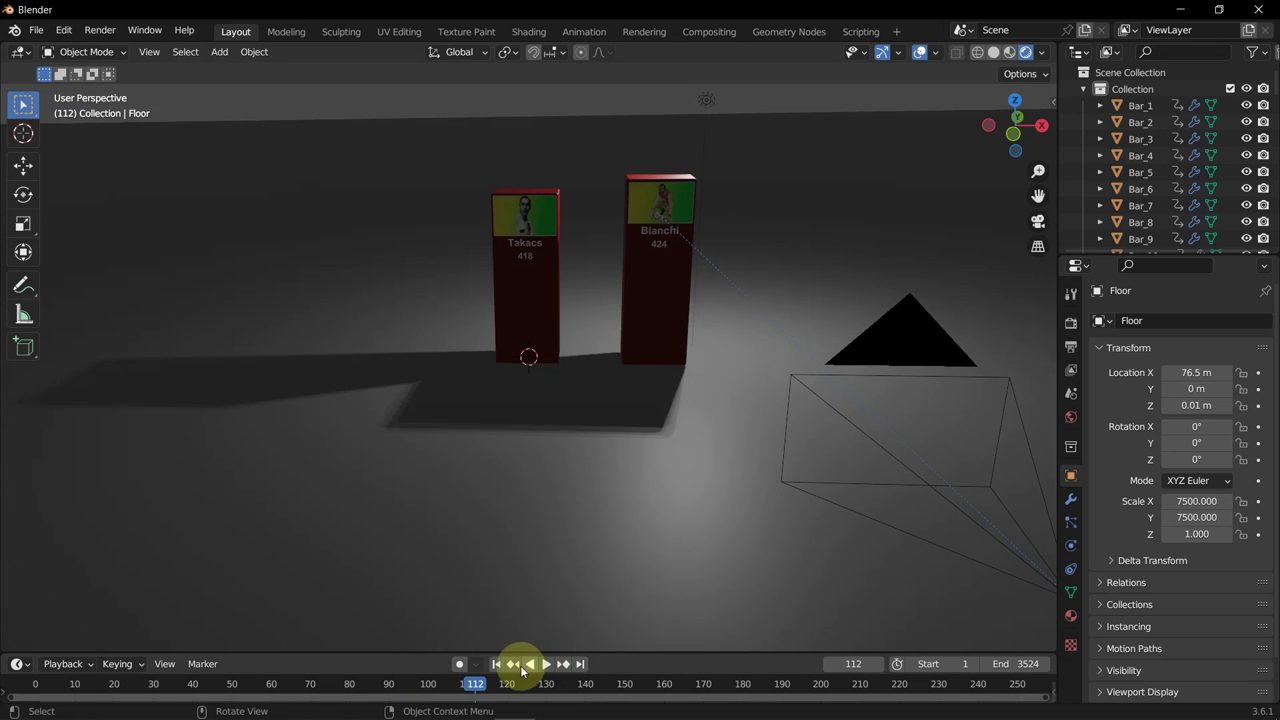
pyautogui.click(496, 664)
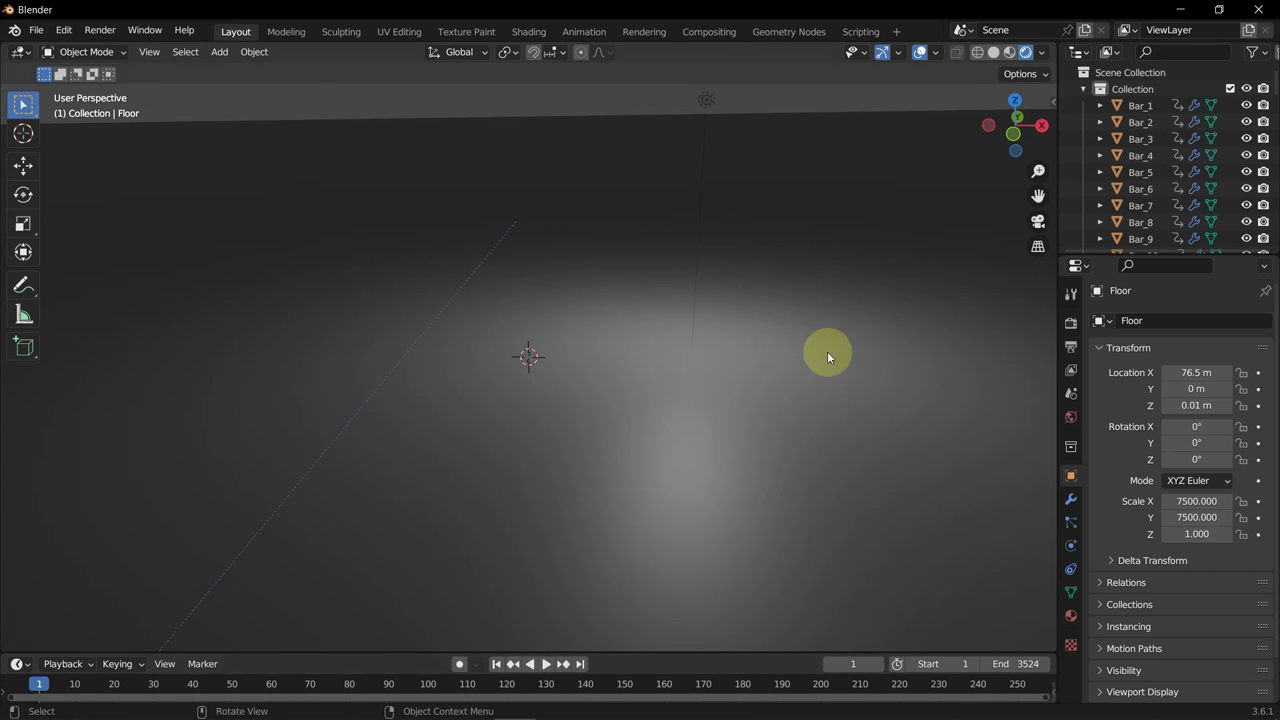
# - Play the animation through the scene camera and stop it once the third bar has risen
pyautogui.click(1039, 223)
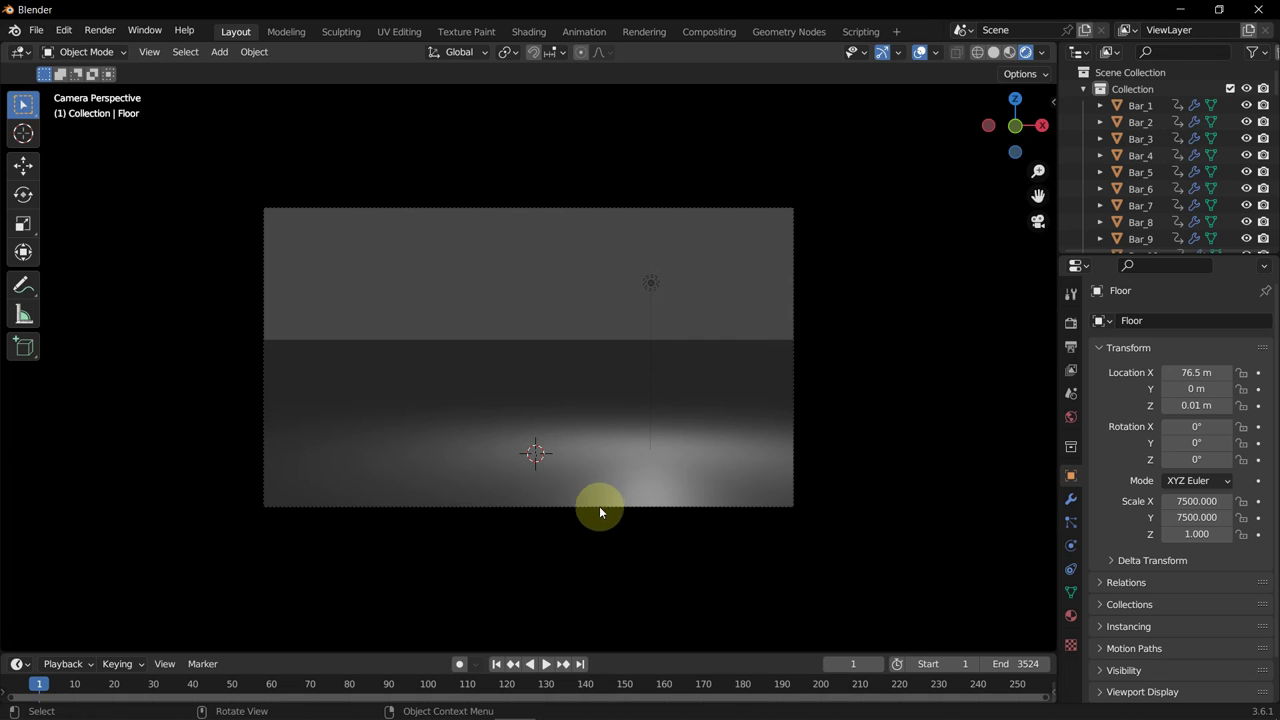
pyautogui.click(545, 665)
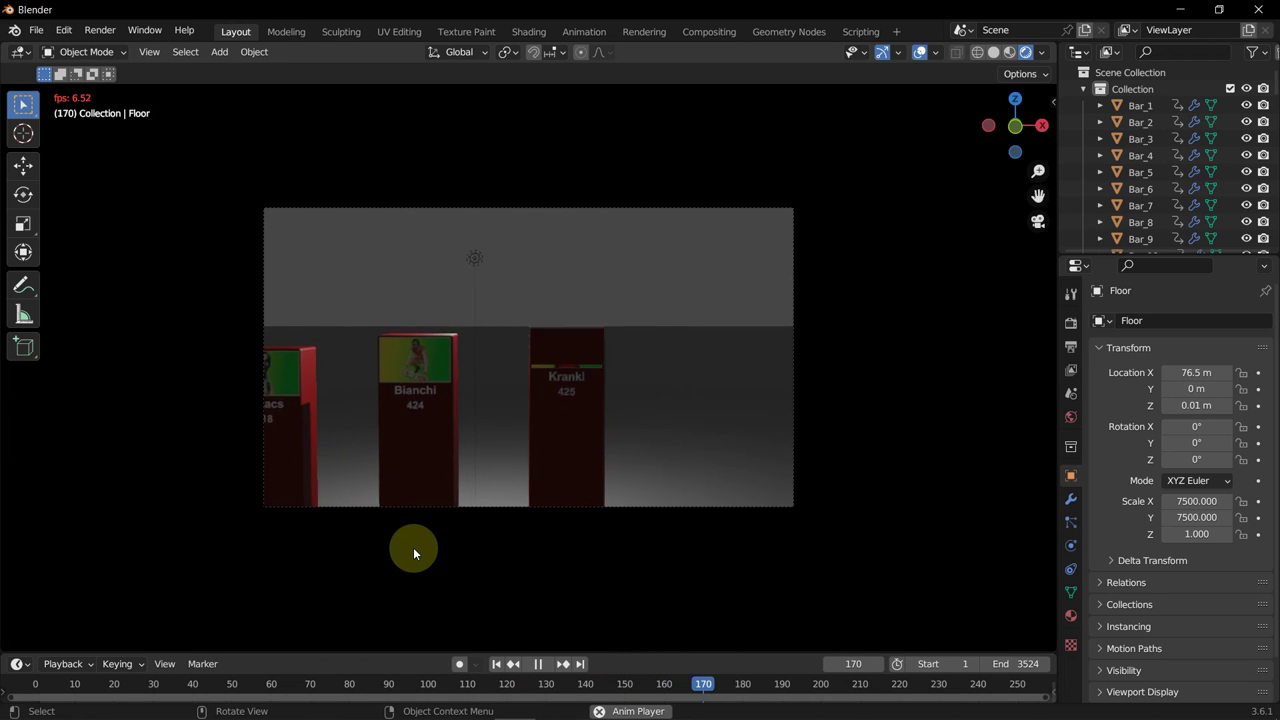
pyautogui.click(546, 667)
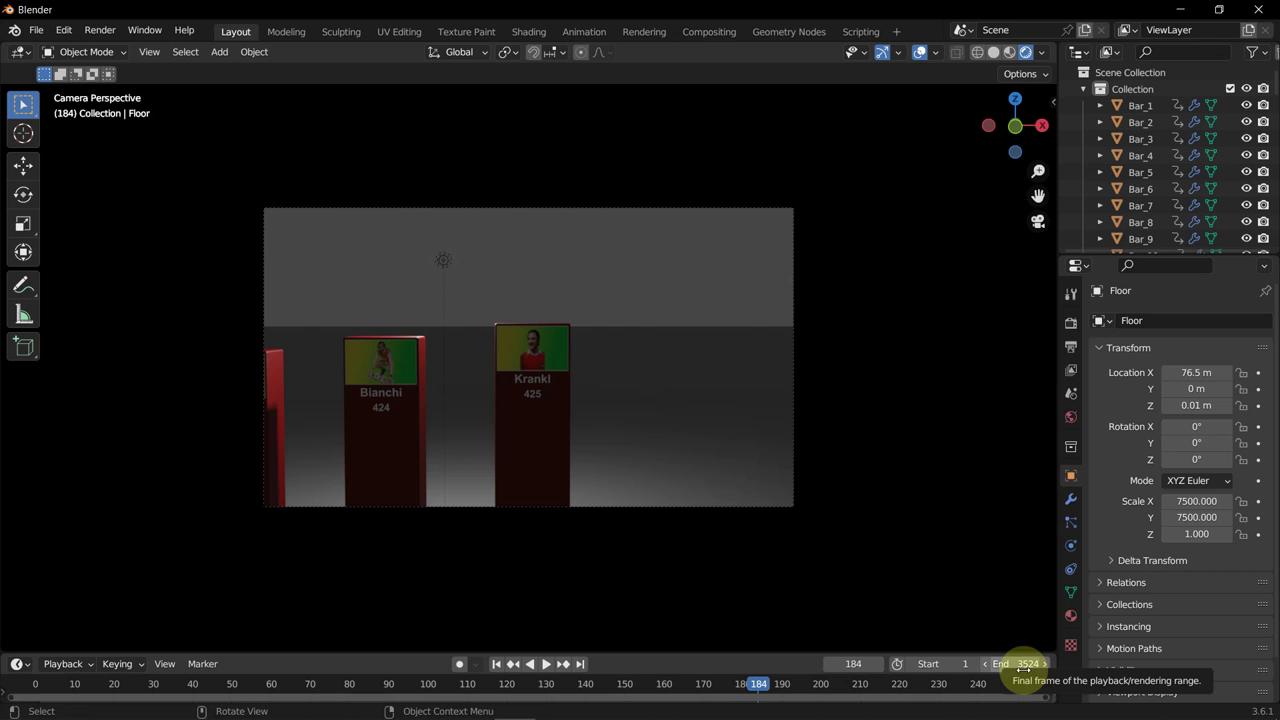
# - Leave the camera view and set the current frame to 3500 to show the whole row of bars
pyautogui.moveTo(608, 361); pyautogui.dragTo(908, 446, button='middle')
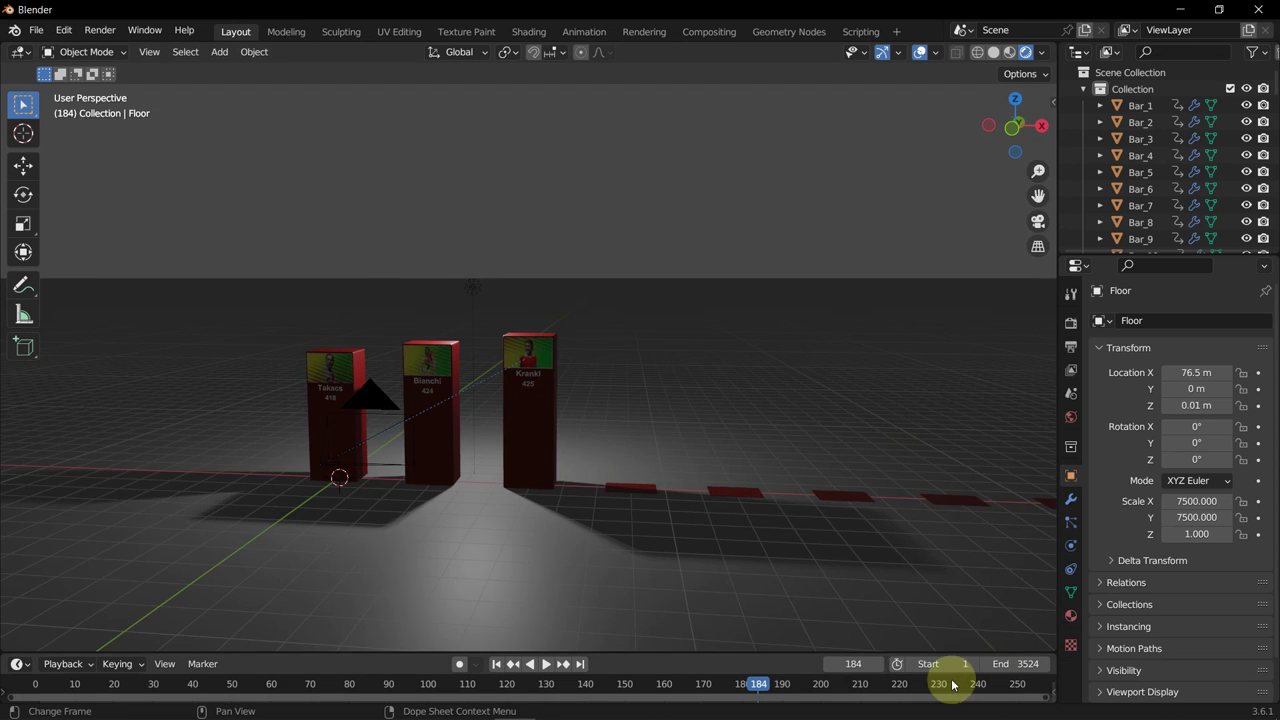
pyautogui.click(853, 663)
pyautogui.moveTo(898, 717)
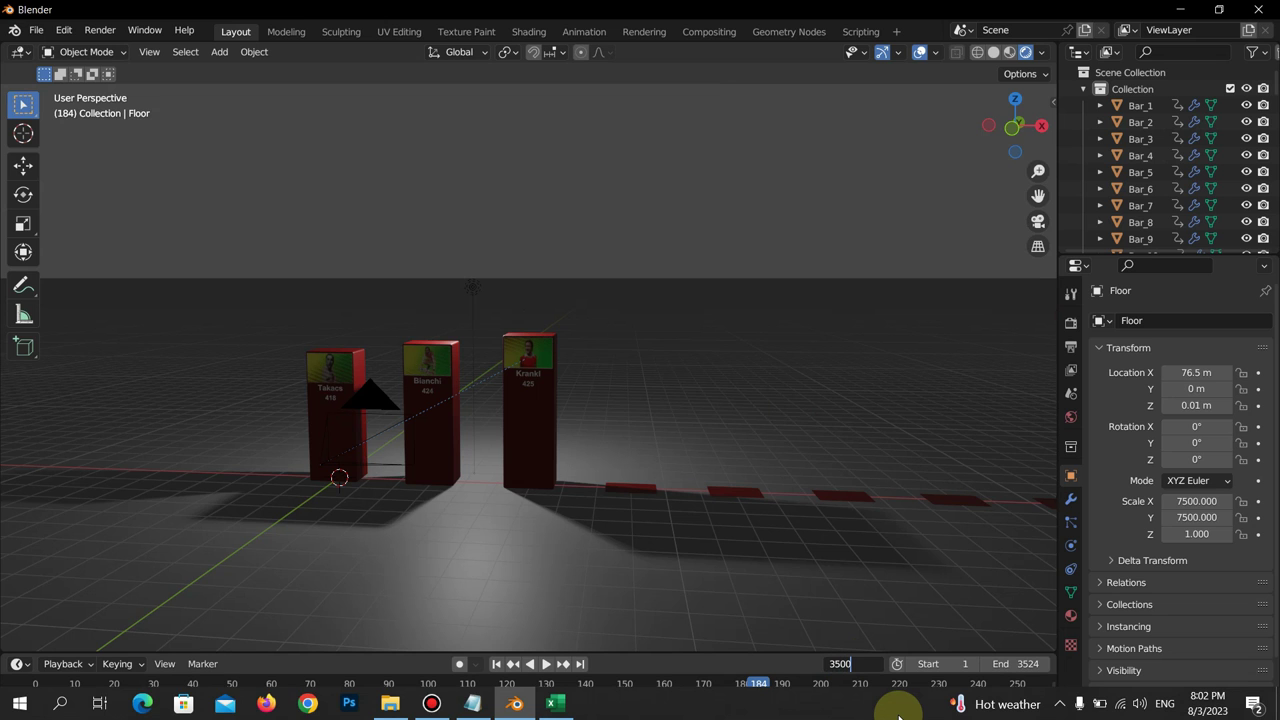
pyautogui.write('3500')
pyautogui.press('Return')
pyautogui.scroll(-3, 950, 460)
pyautogui.moveTo(979, 456); pyautogui.dragTo(694, 462, button='middle')
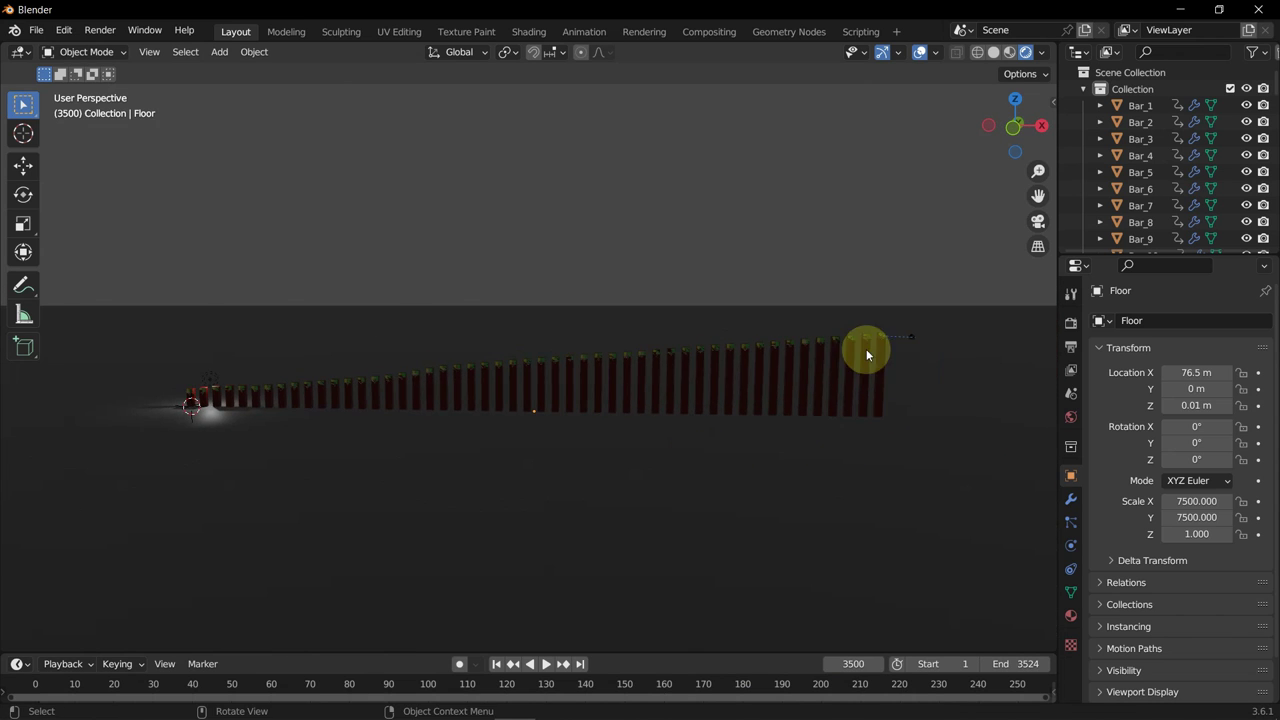
# - Examine the full row of bars up close, then check the final bars through the camera
pyautogui.scroll(5, 890, 360)
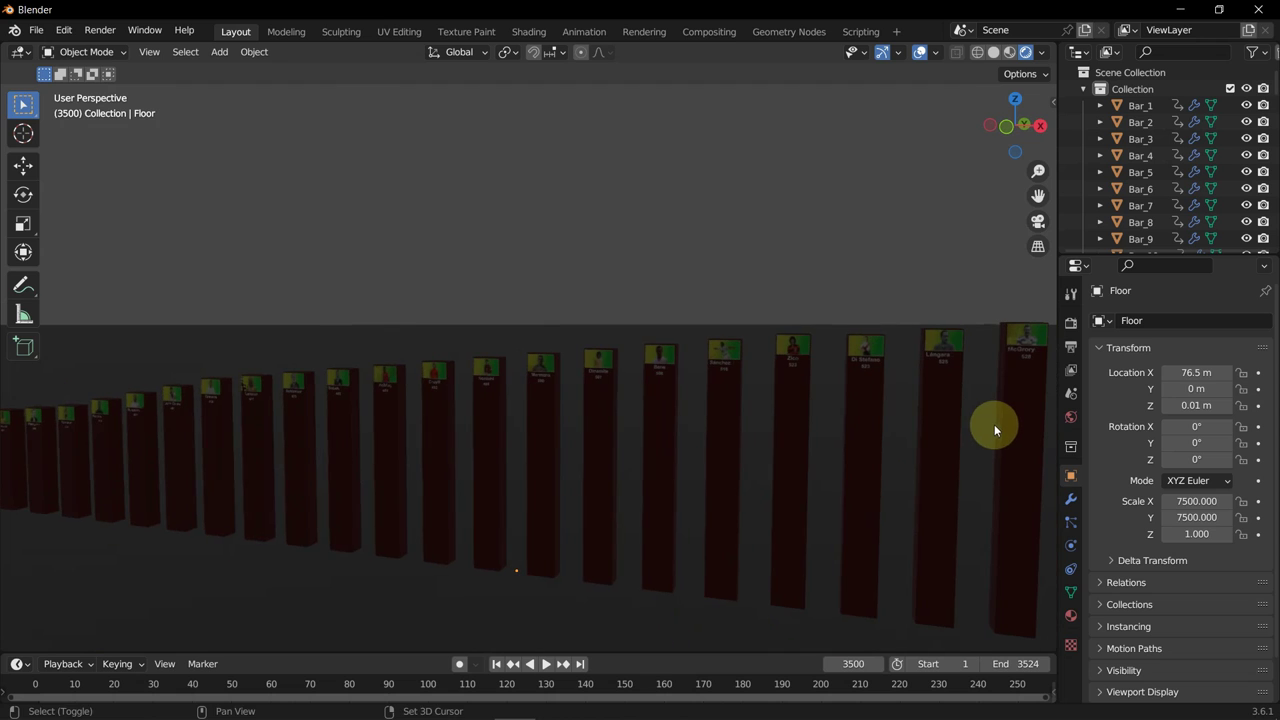
pyautogui.scroll(5, 994, 419)
pyautogui.moveTo(988, 430); pyautogui.dragTo(882, 426, button='middle')
pyautogui.moveTo(729, 423); pyautogui.dragTo(945, 466, button='middle')
pyautogui.scroll(-6, 981, 424)
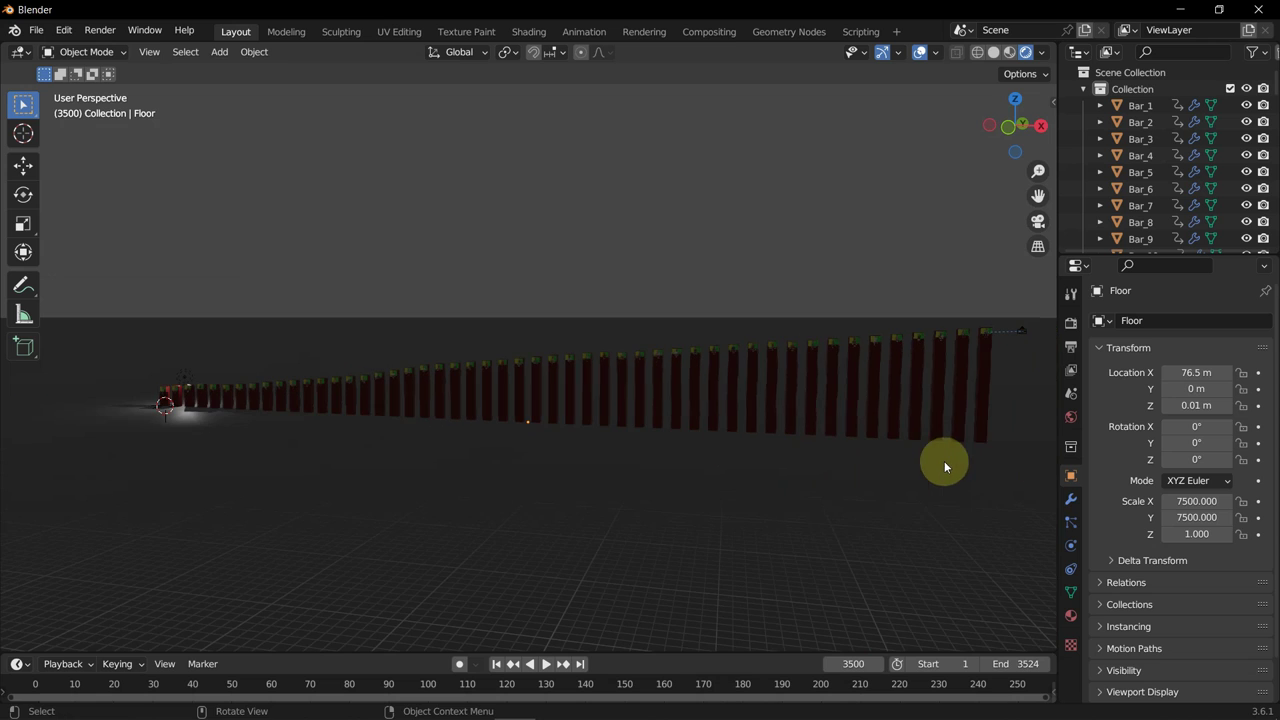
pyautogui.scroll(3, 1001, 371)
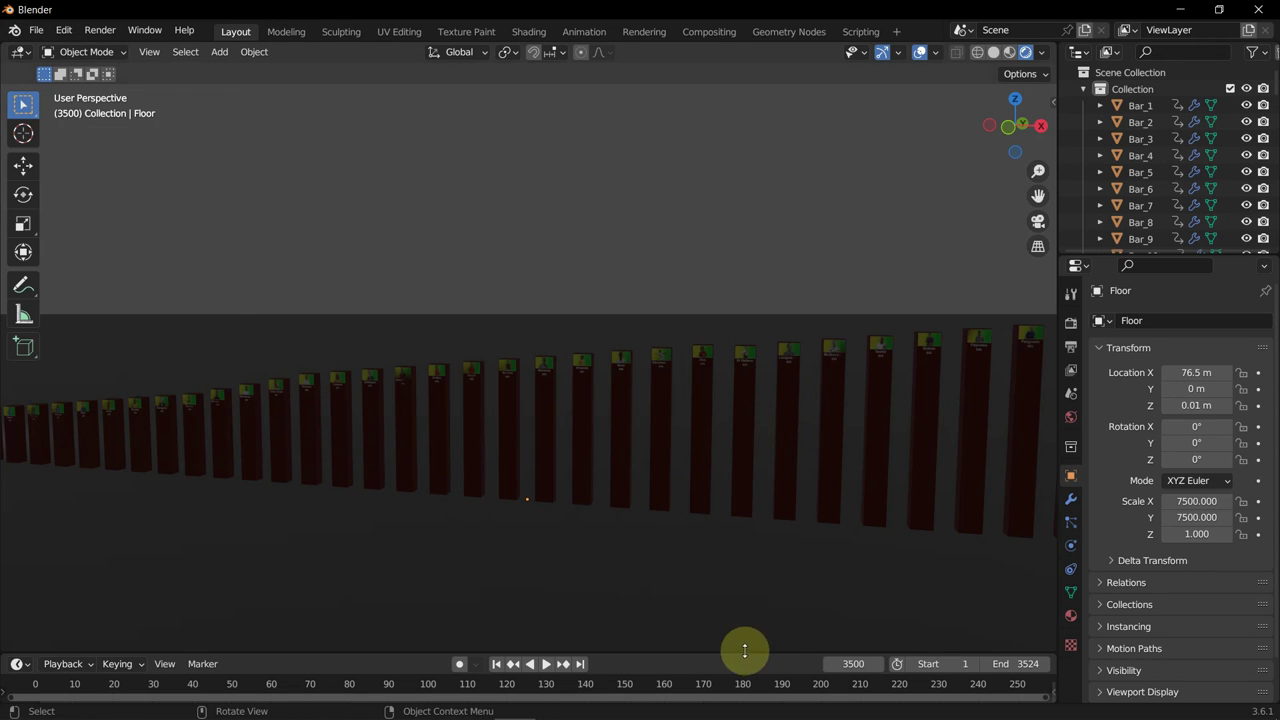
pyautogui.scroll(2, 1036, 240)
pyautogui.click(1037, 234)
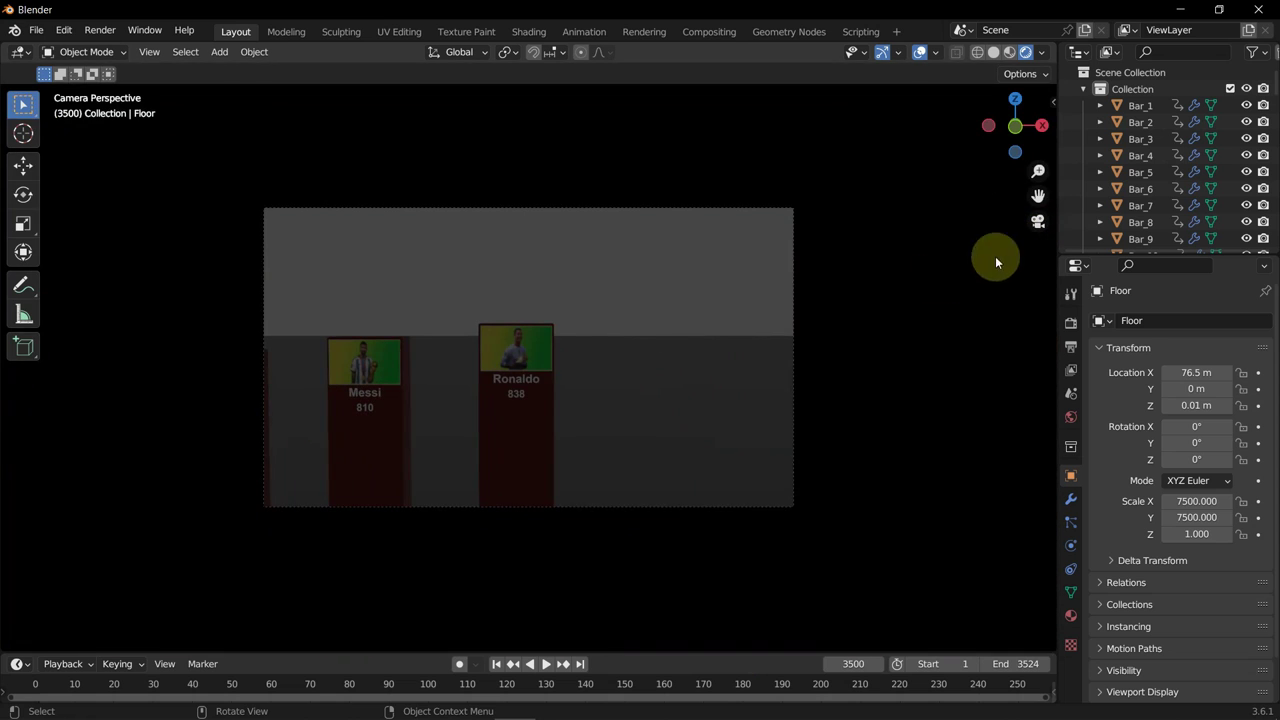
pyautogui.click(1037, 221)
# - Add a Sun light to the scene and check its effect in the camera view
pyautogui.click(219, 53)
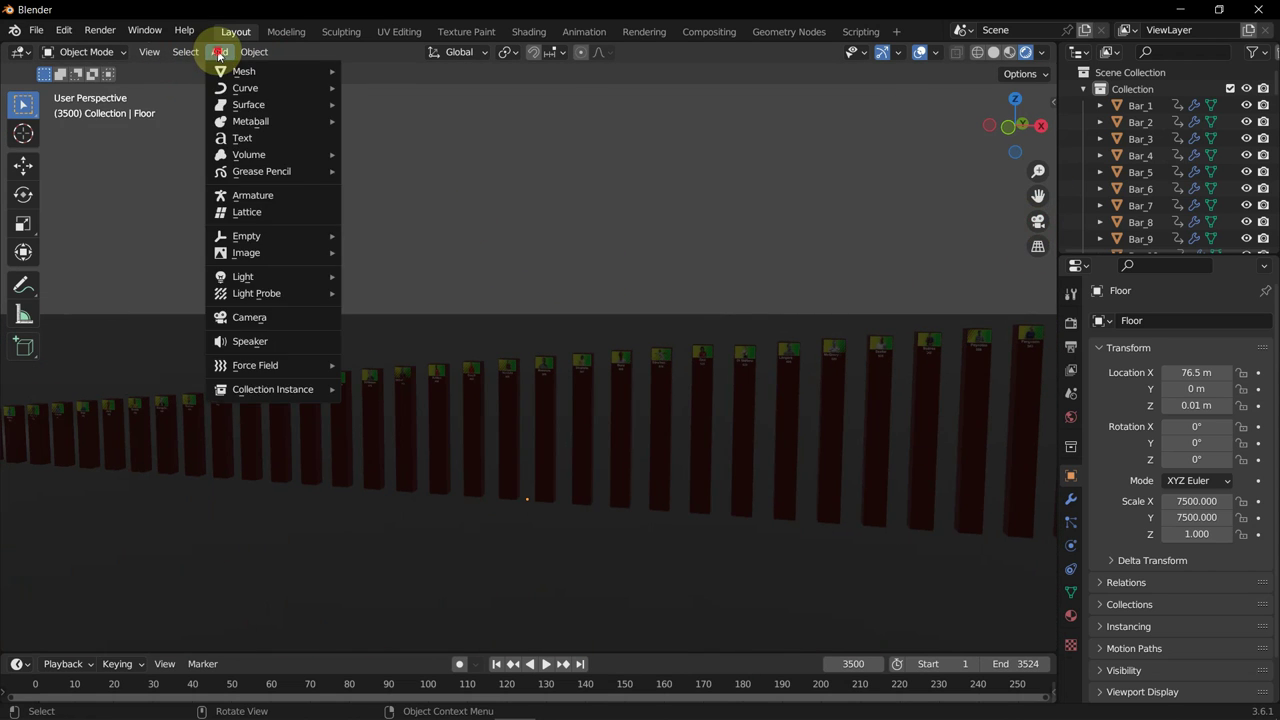
pyautogui.moveTo(283, 278)
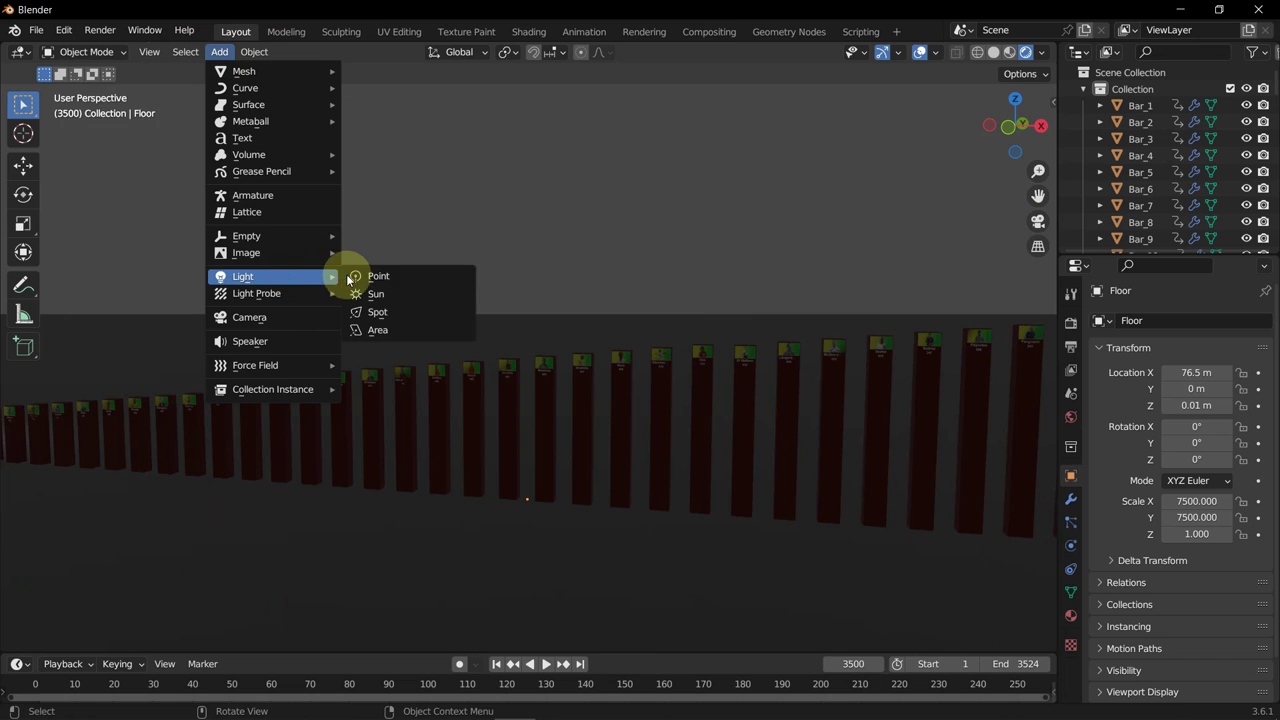
pyautogui.click(412, 298)
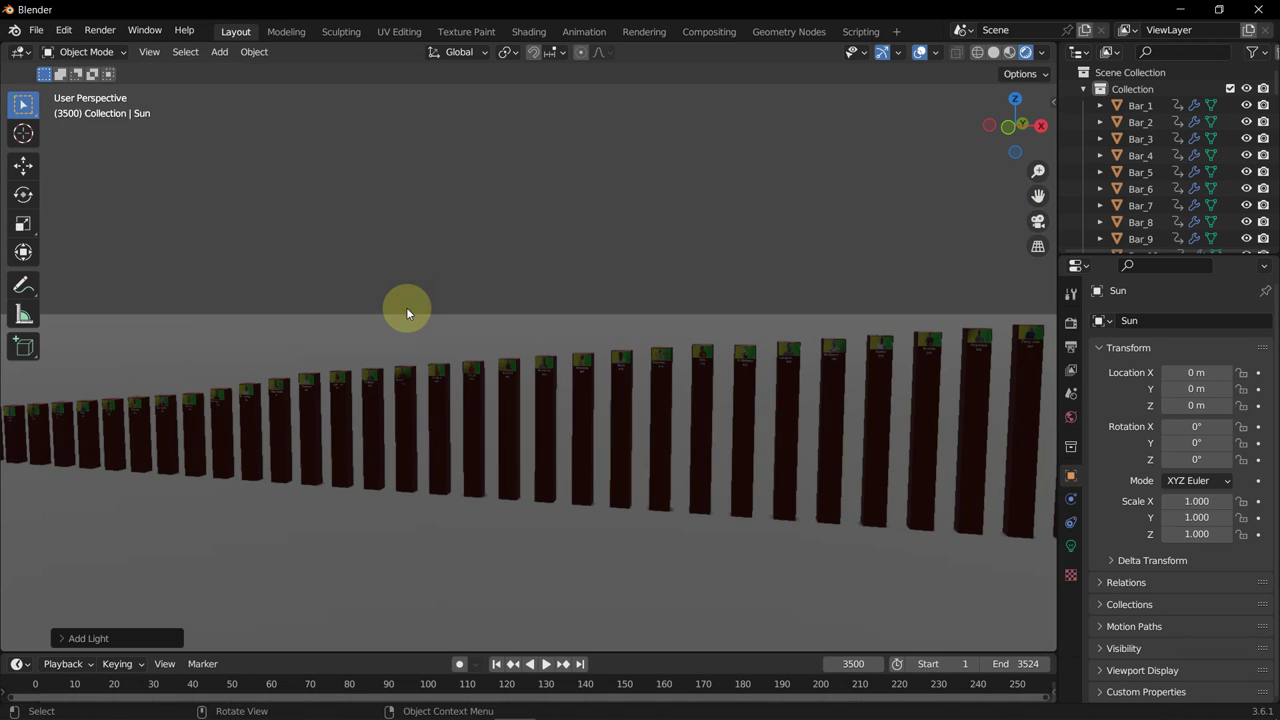
pyautogui.click(1039, 222)
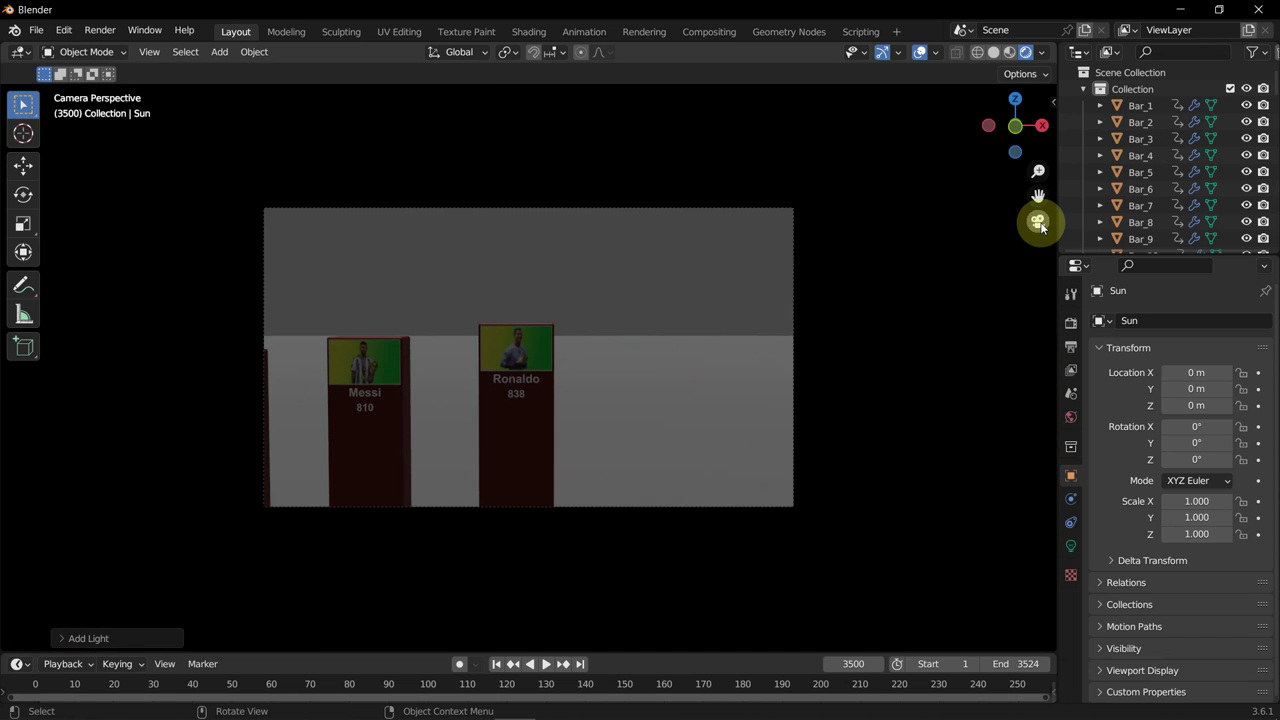
pyautogui.click(1039, 222)
# - Try sun light strengths of 10 and 5, checking the bars through the camera
pyautogui.click(1071, 546)
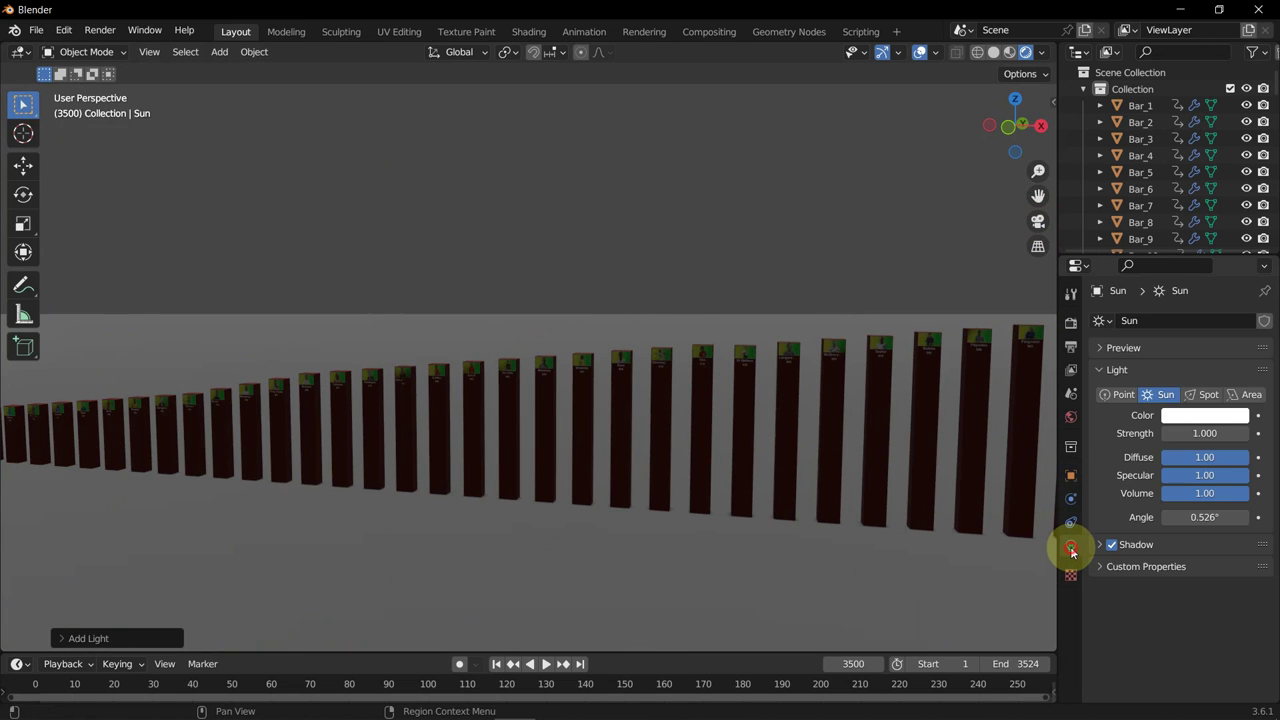
pyautogui.click(1205, 433)
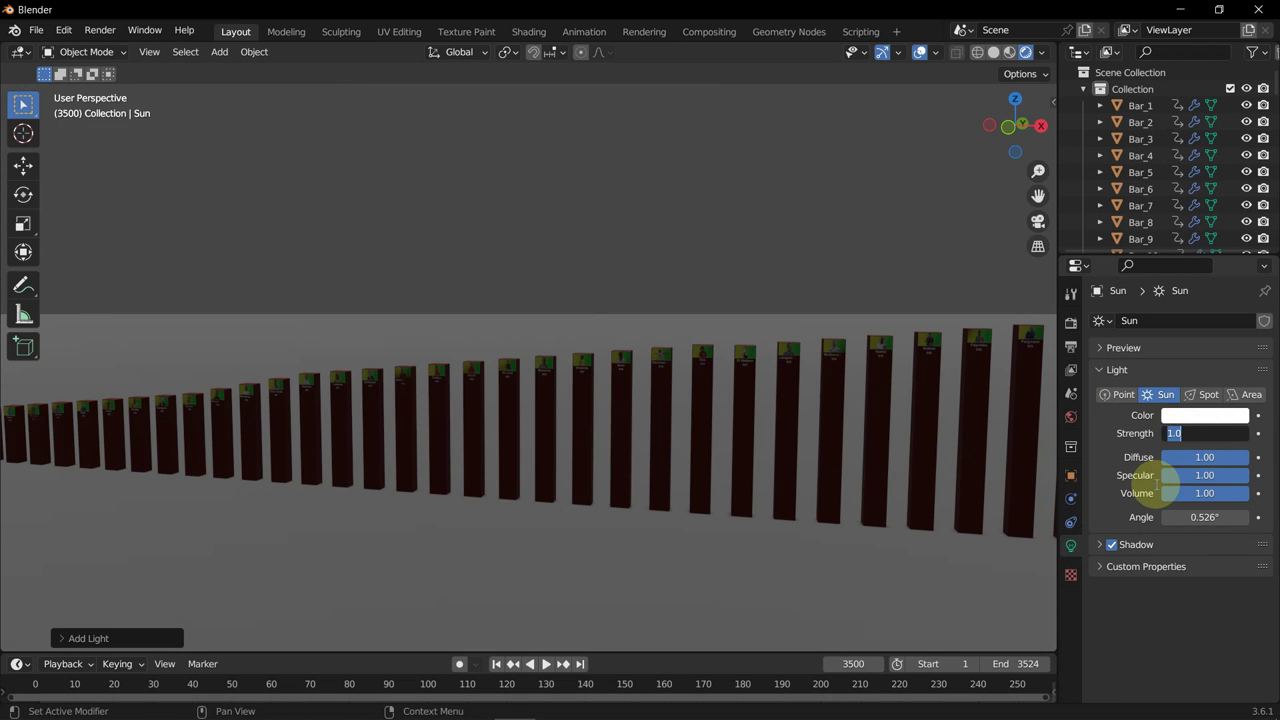
pyautogui.write('10')
pyautogui.press('Return')
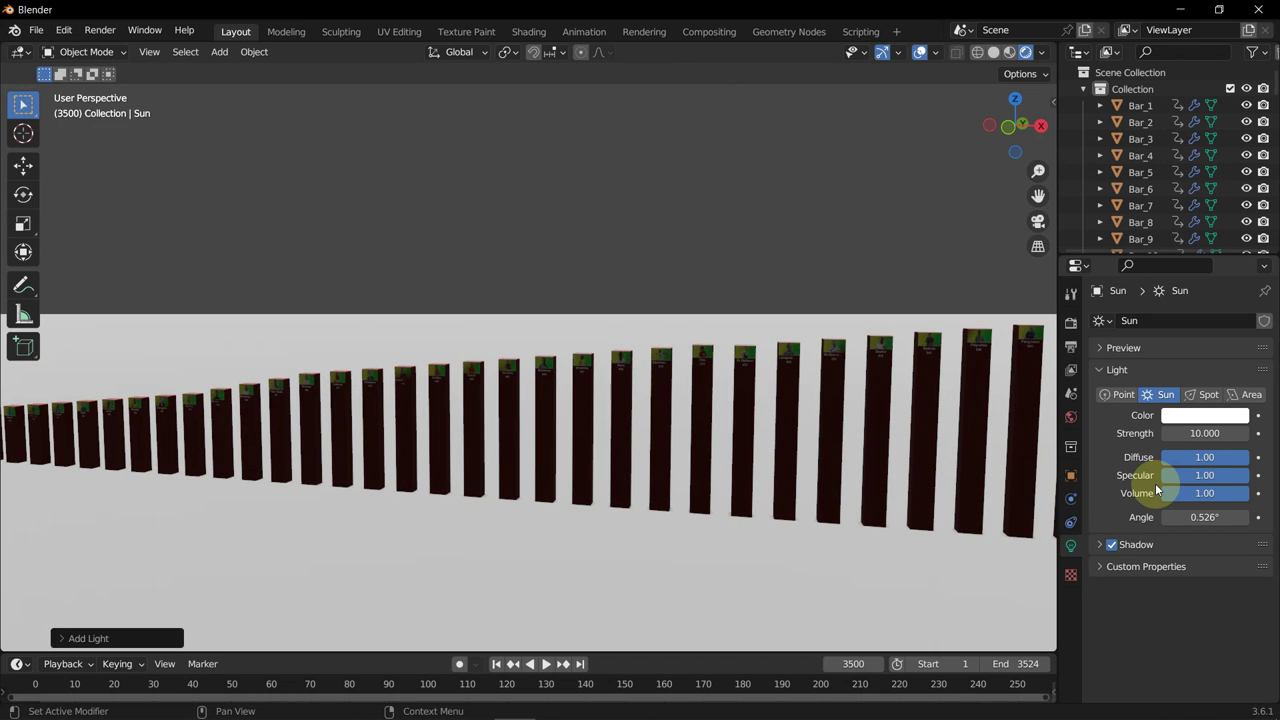
pyautogui.click(1038, 221)
pyautogui.click(1208, 438)
pyautogui.write('5')
pyautogui.press('Return')
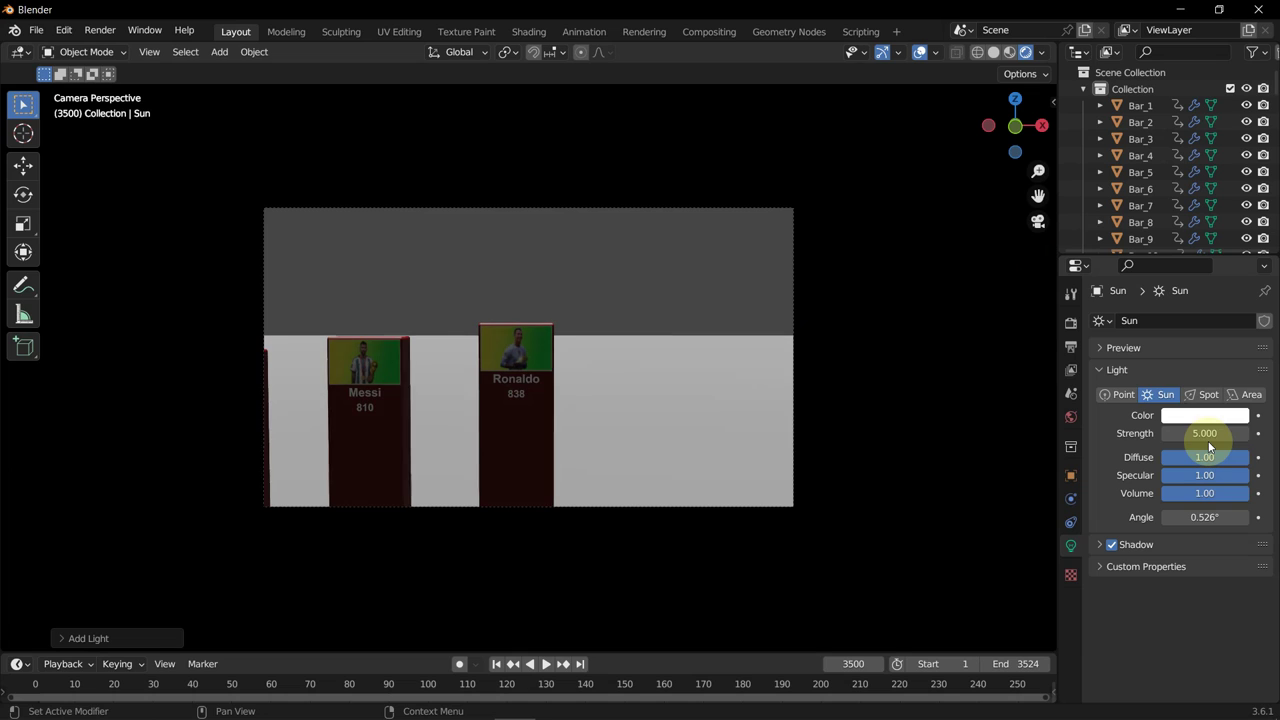
# - Set the sun light's strength to 3
pyautogui.click(1198, 438)
pyautogui.write('3')
pyautogui.press('Return')
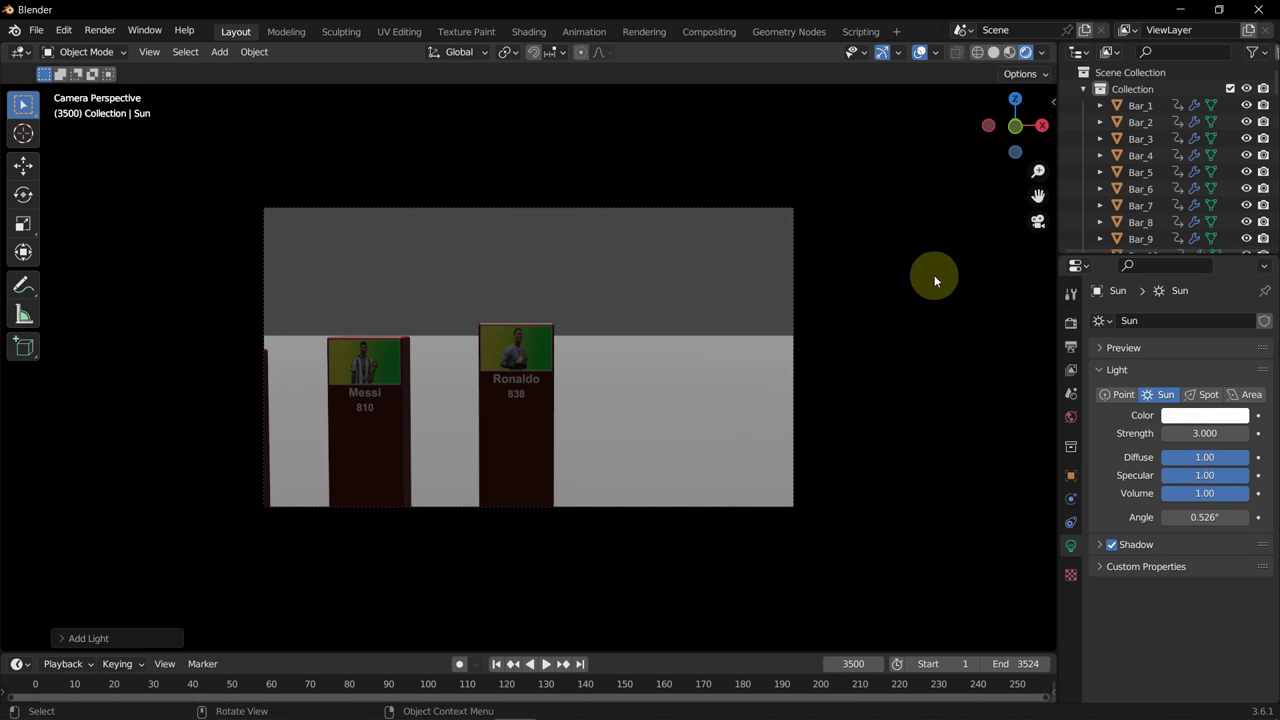
# - Move the sun light up to about 16.4 m in Z and in front of the bars to about -5.3 m in Y
pyautogui.click(1036, 222)
pyautogui.moveTo(563, 357); pyautogui.dragTo(500, 305, button='middle')
pyautogui.moveTo(165, 460); pyautogui.dragTo(103, 469, button='middle')
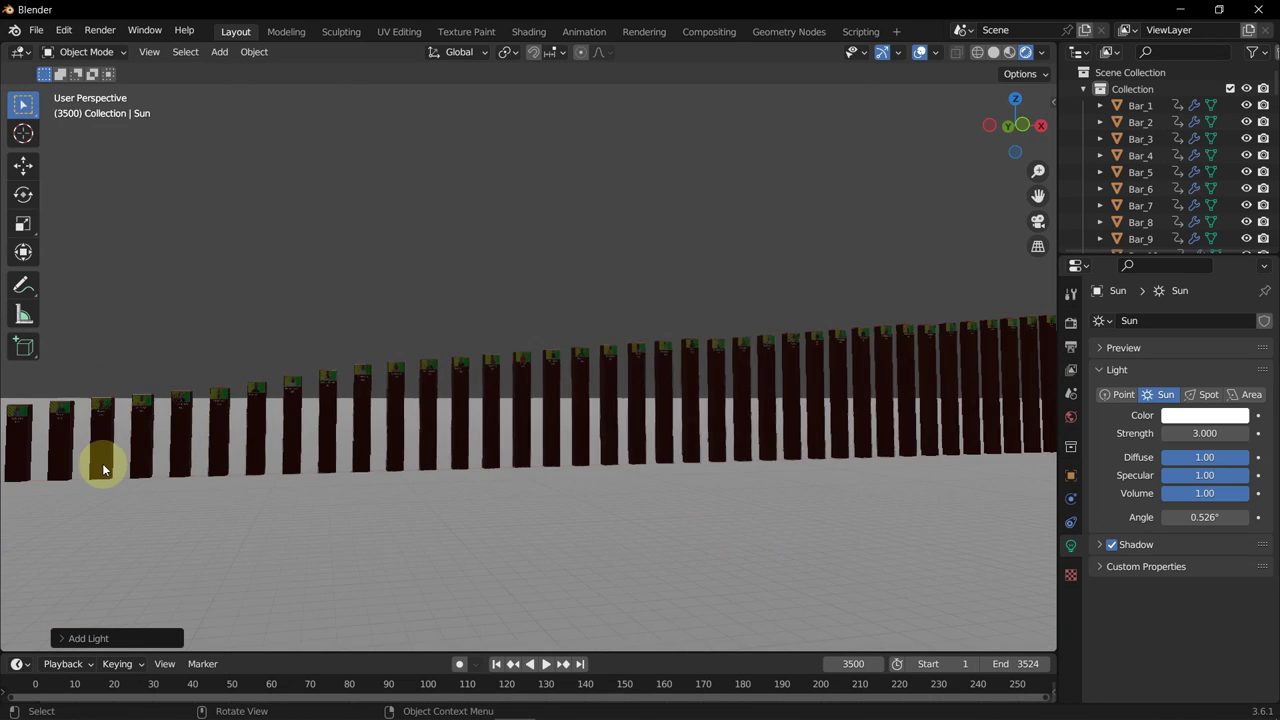
pyautogui.scroll(-2, 103, 469)
pyautogui.scroll(4, 40, 450)
pyautogui.moveTo(172, 518)
pyautogui.keyDown('shift'); pyautogui.mouseDown(button='middle')
pyautogui.moveTo(129, 508)
pyautogui.moveTo(360, 491)
pyautogui.moveTo(157, 491)
pyautogui.moveTo(371, 492)
pyautogui.moveTo(151, 491)
pyautogui.moveTo(223, 491)
pyautogui.moveTo(180, 500)
pyautogui.mouseUp(button='middle'); pyautogui.keyUp('shift')
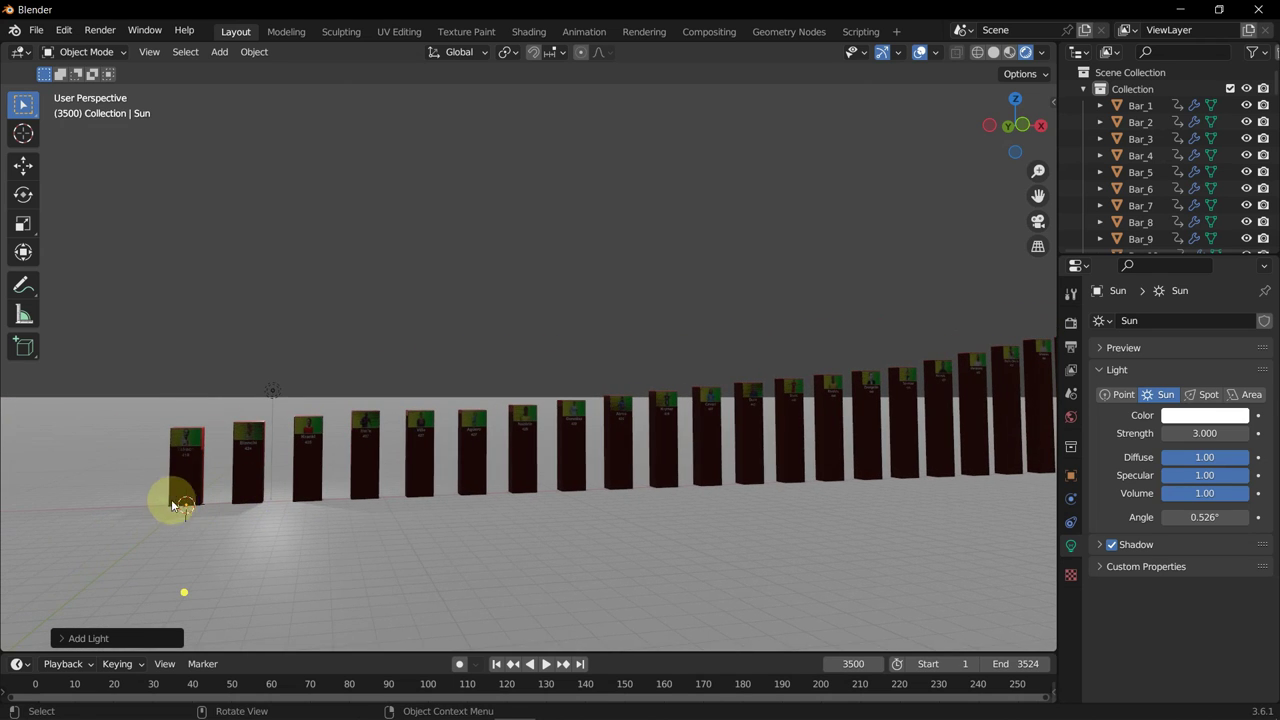
pyautogui.click(23, 165)
pyautogui.moveTo(187, 440); pyautogui.dragTo(206, 122)
pyautogui.moveTo(420, 249); pyautogui.dragTo(277, 272, button='middle')
pyautogui.moveTo(298, 262); pyautogui.dragTo(237, 271)
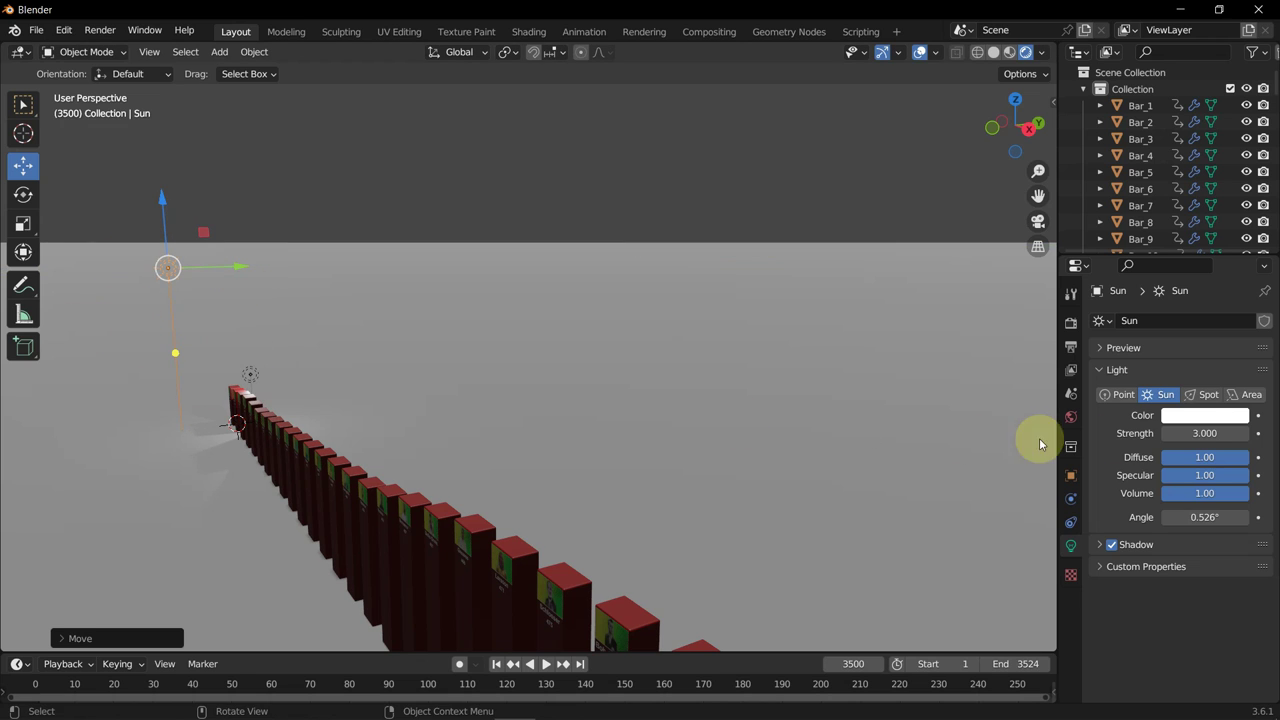
# - Rotate the sun light to 57° about X and -13° about Y so it shines on the bar fronts
pyautogui.click(1070, 475)
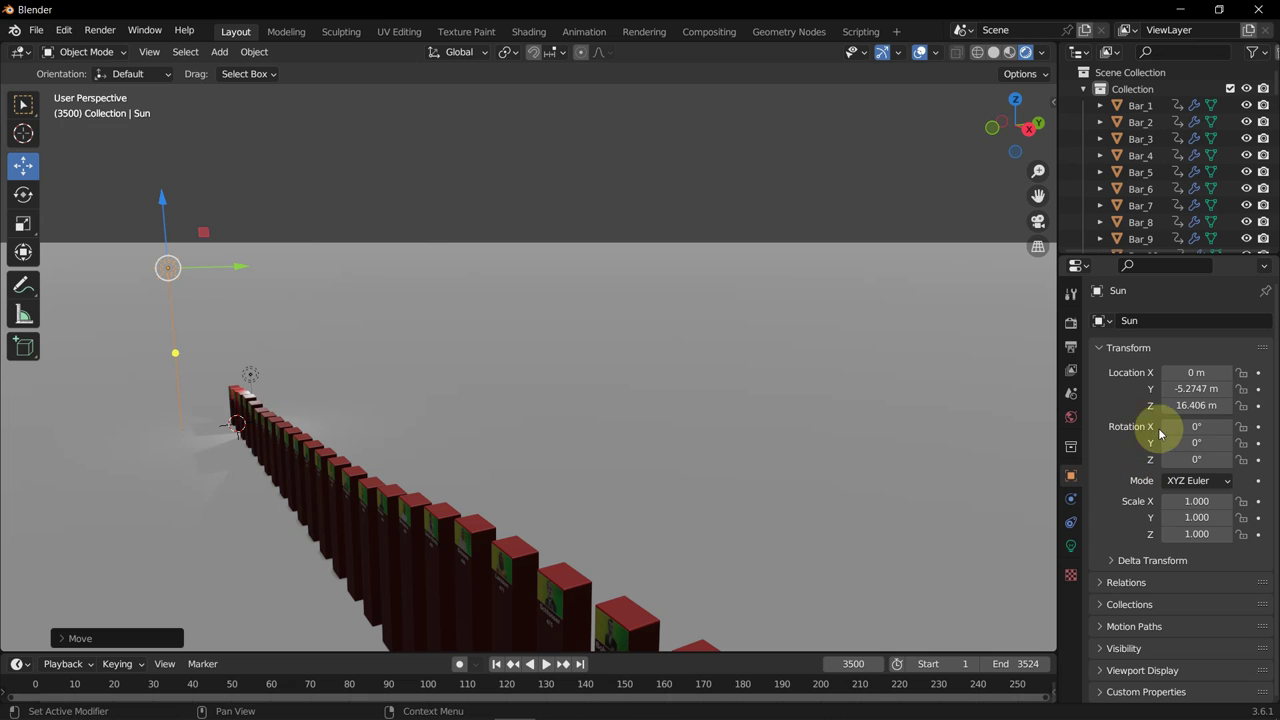
pyautogui.click(1195, 426)
pyautogui.write('-21')
pyautogui.press('Return')
pyautogui.moveTo(1195, 426); pyautogui.dragTo(1222, 426)
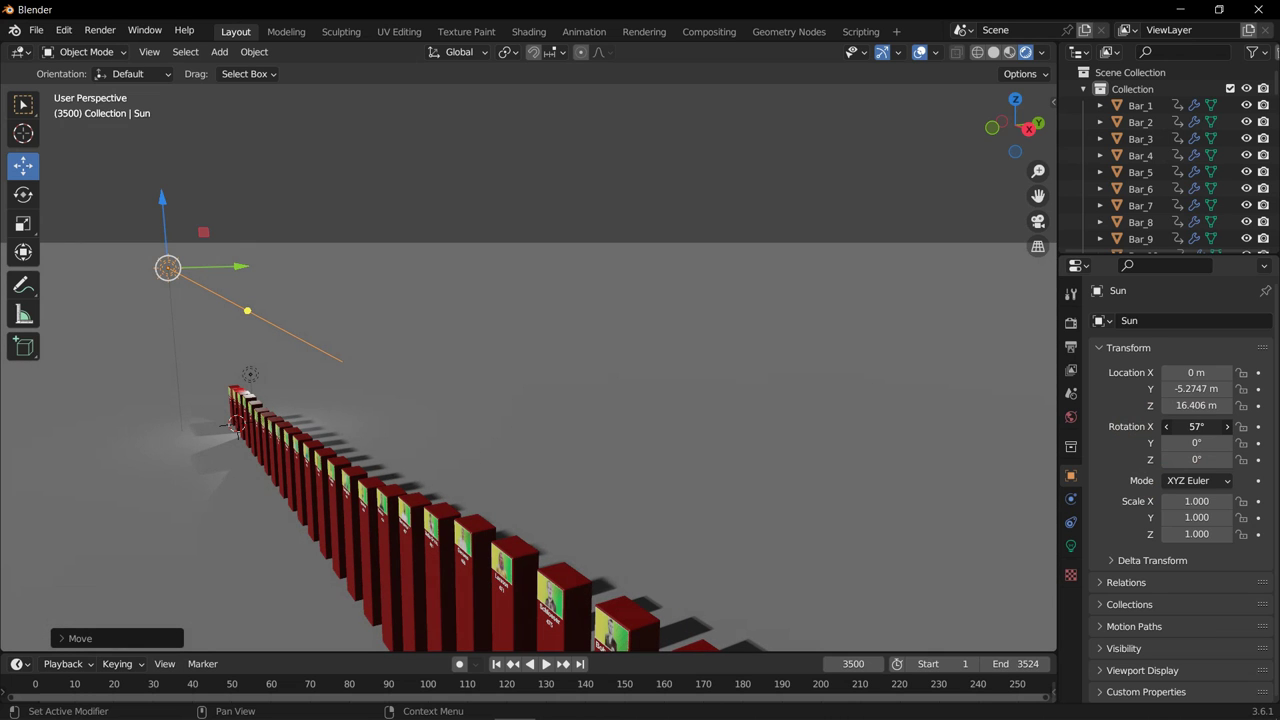
pyautogui.moveTo(436, 489); pyautogui.dragTo(550, 481, button='middle')
pyautogui.moveTo(1207, 442); pyautogui.dragTo(745, 547)
# - Check the new lighting through the camera with the current frame set to 60
pyautogui.click(1038, 222)
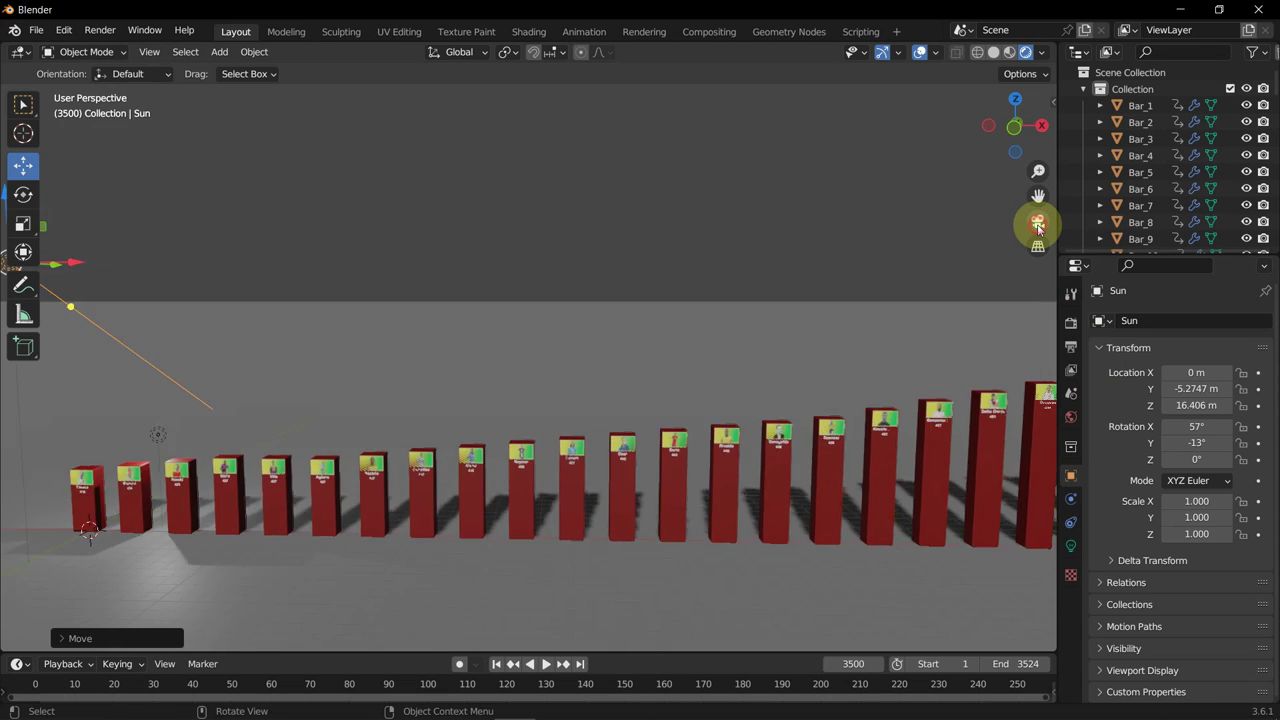
pyautogui.click(850, 663)
pyautogui.write('60')
pyautogui.press('Return')
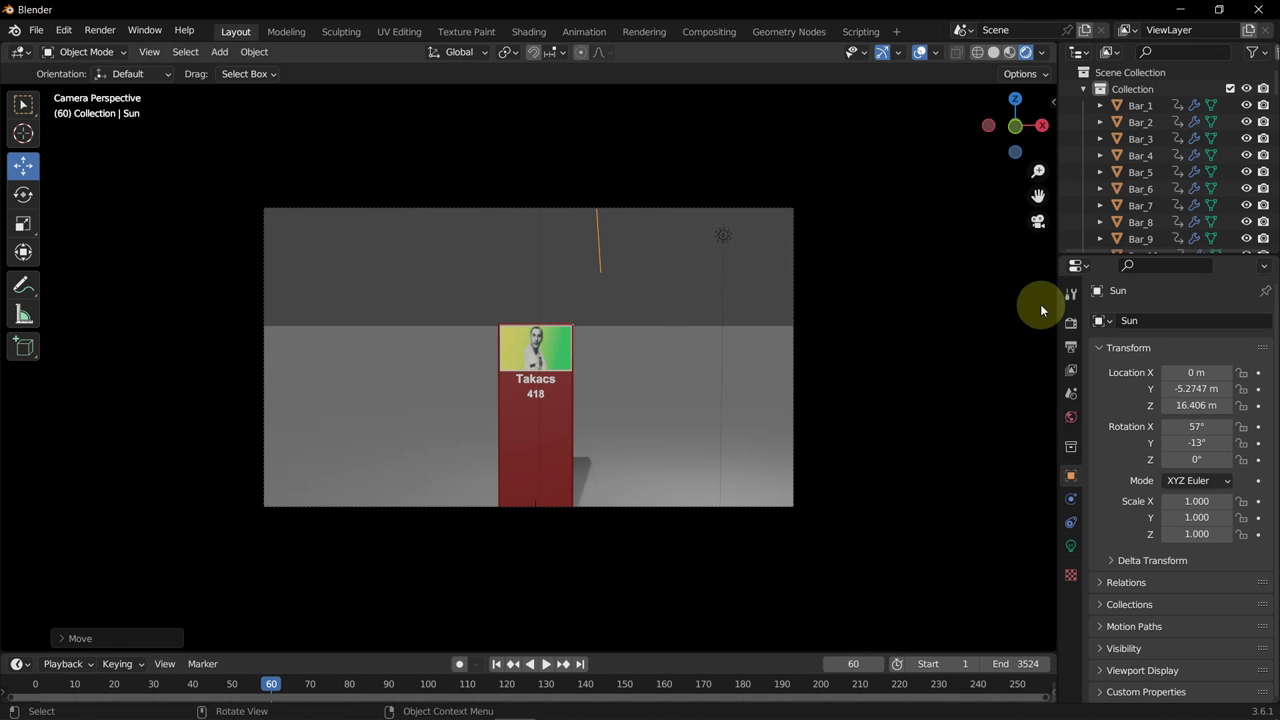
# - Leave the camera view and open the scene's output properties to review the format and frame range
pyautogui.click(1038, 221)
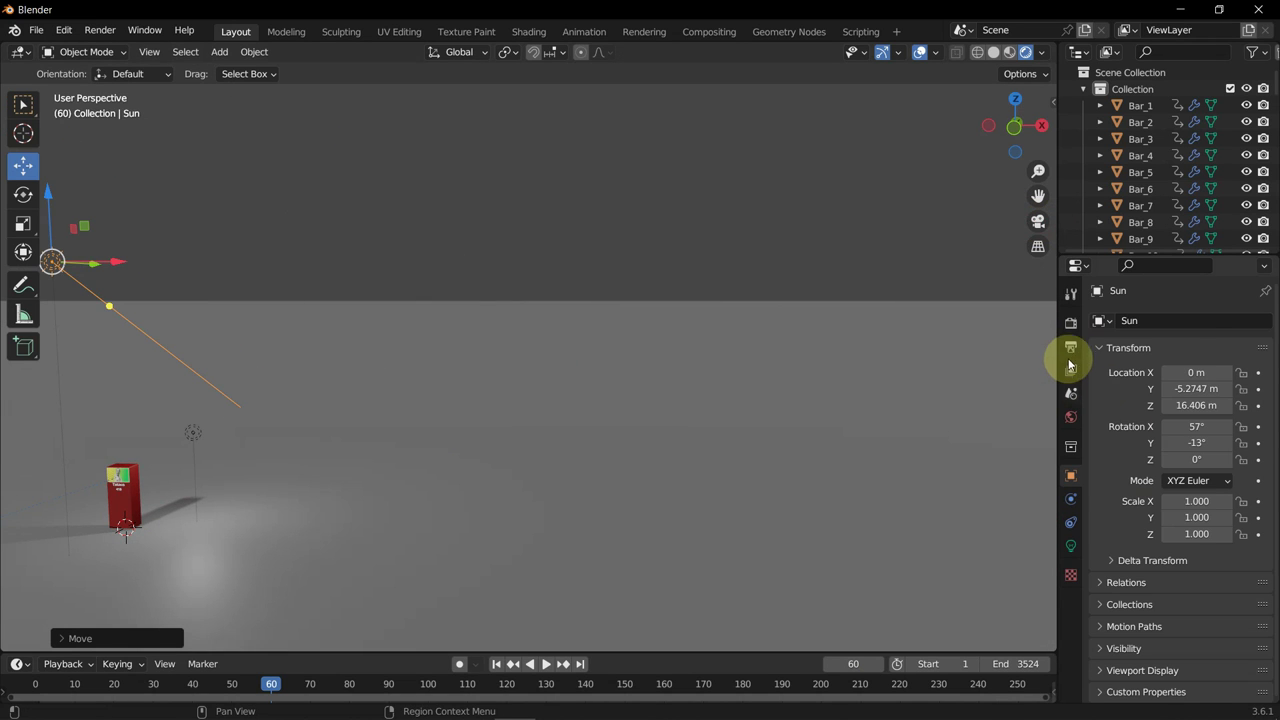
pyautogui.click(1069, 348)
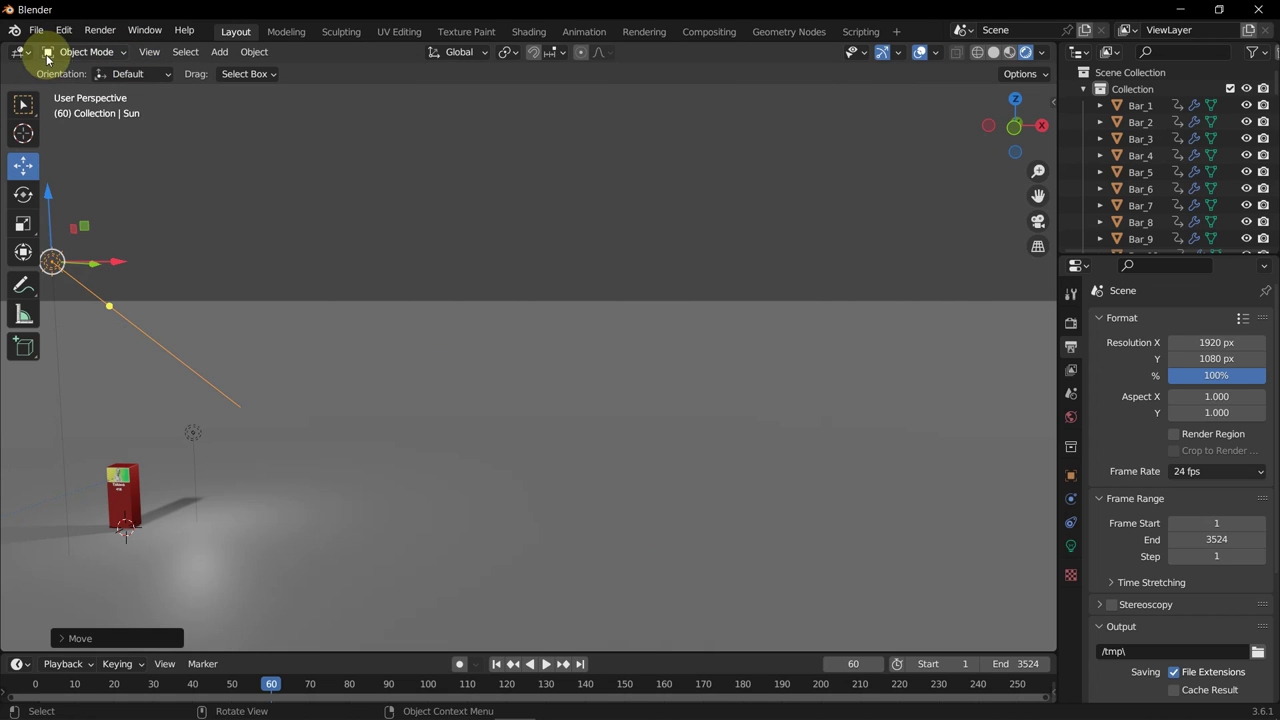
# - Start rendering the full animation as a test and stop it after the first bar's name and picture have been rendered
pyautogui.click(102, 31)
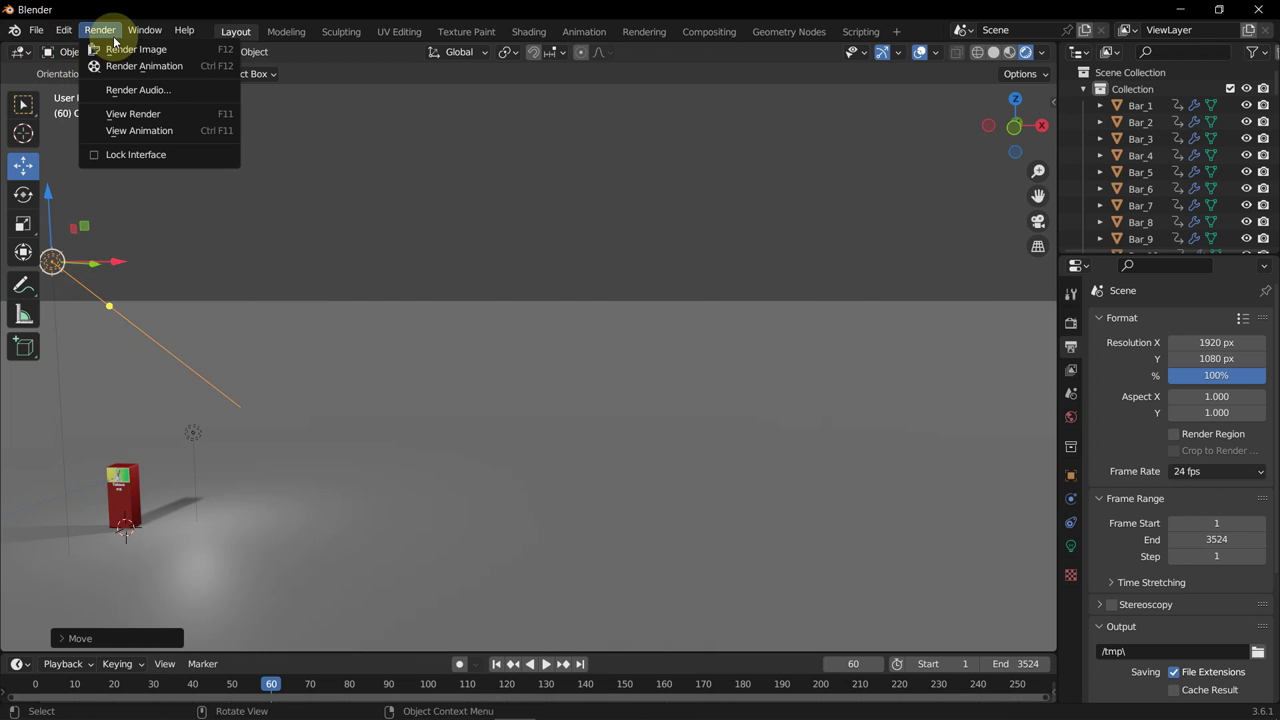
pyautogui.click(170, 66)
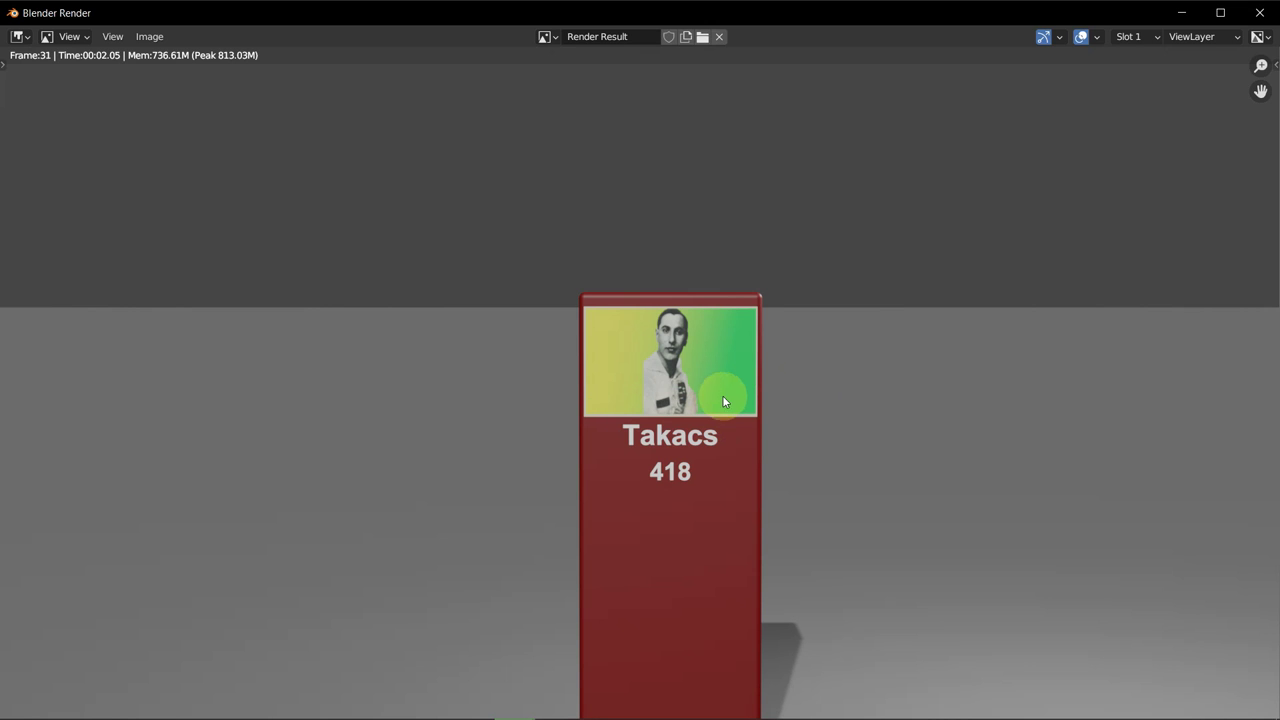
pyautogui.click(1260, 14)
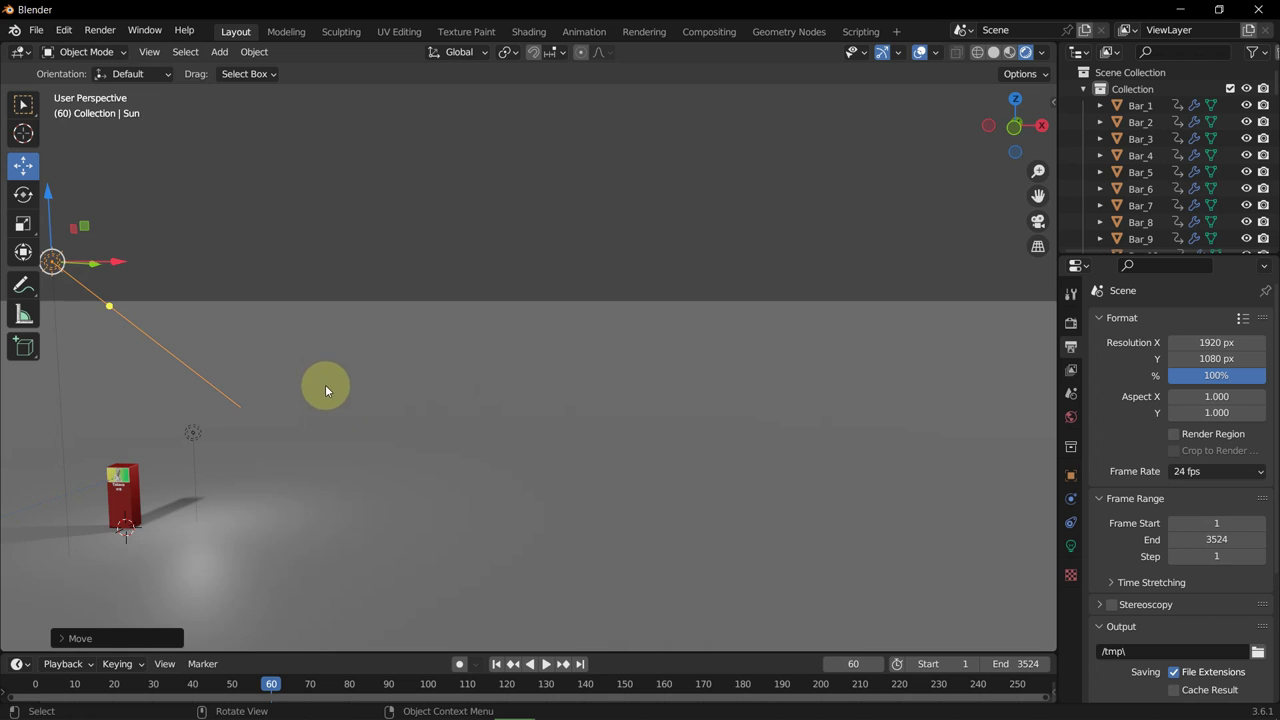
# - Look through the rendered PNG frames in the current output folder C:\tmp\ without changing the output path
pyautogui.scroll(-3, 1250, 560)
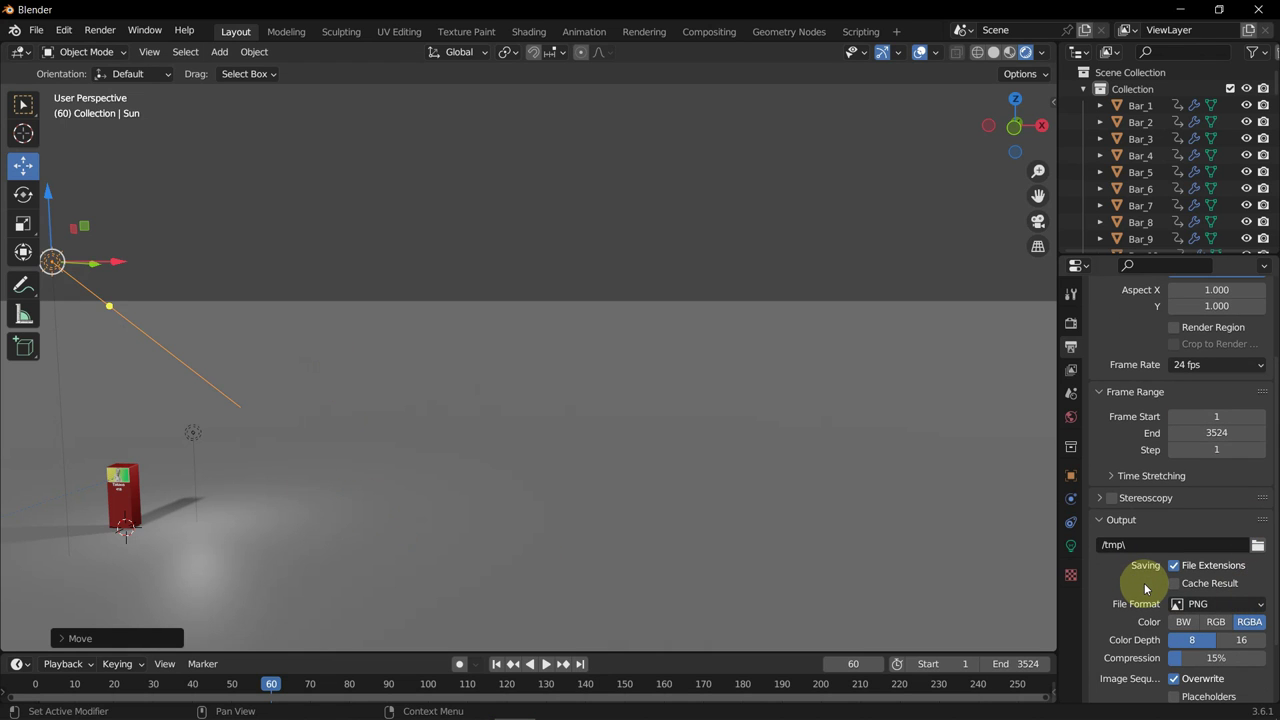
pyautogui.click(1257, 545)
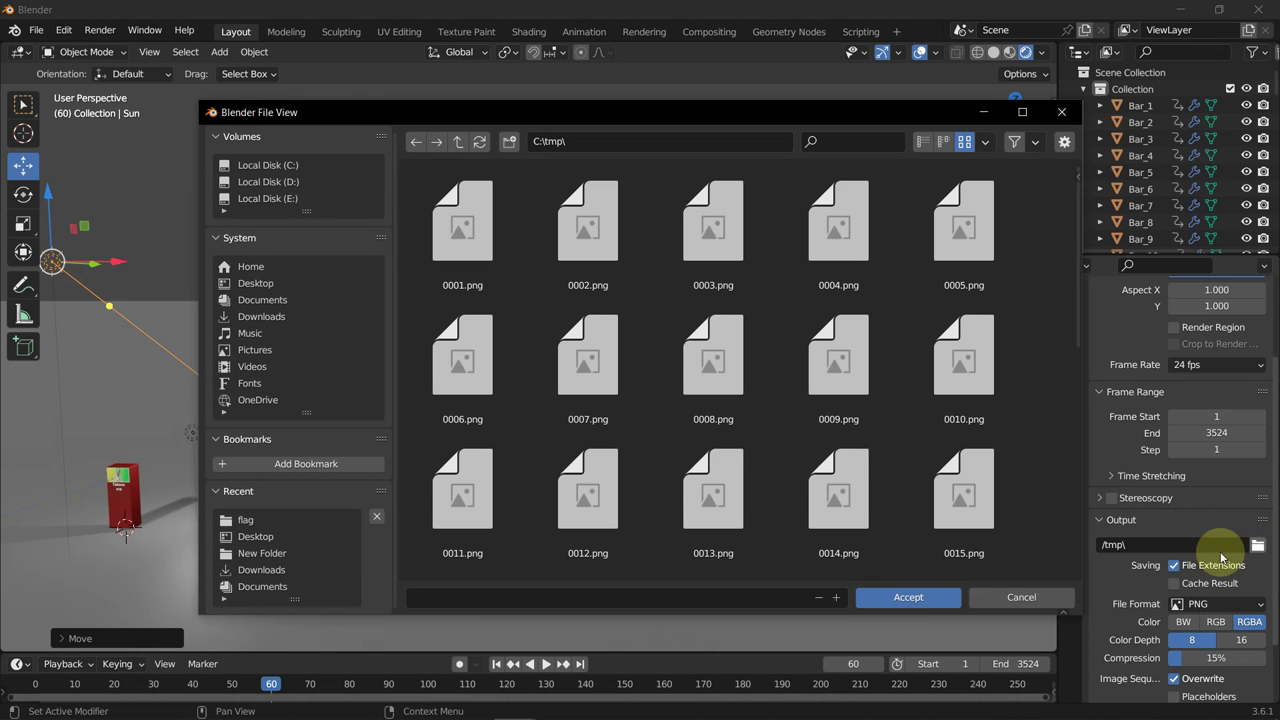
pyautogui.scroll(-8, 689, 441)
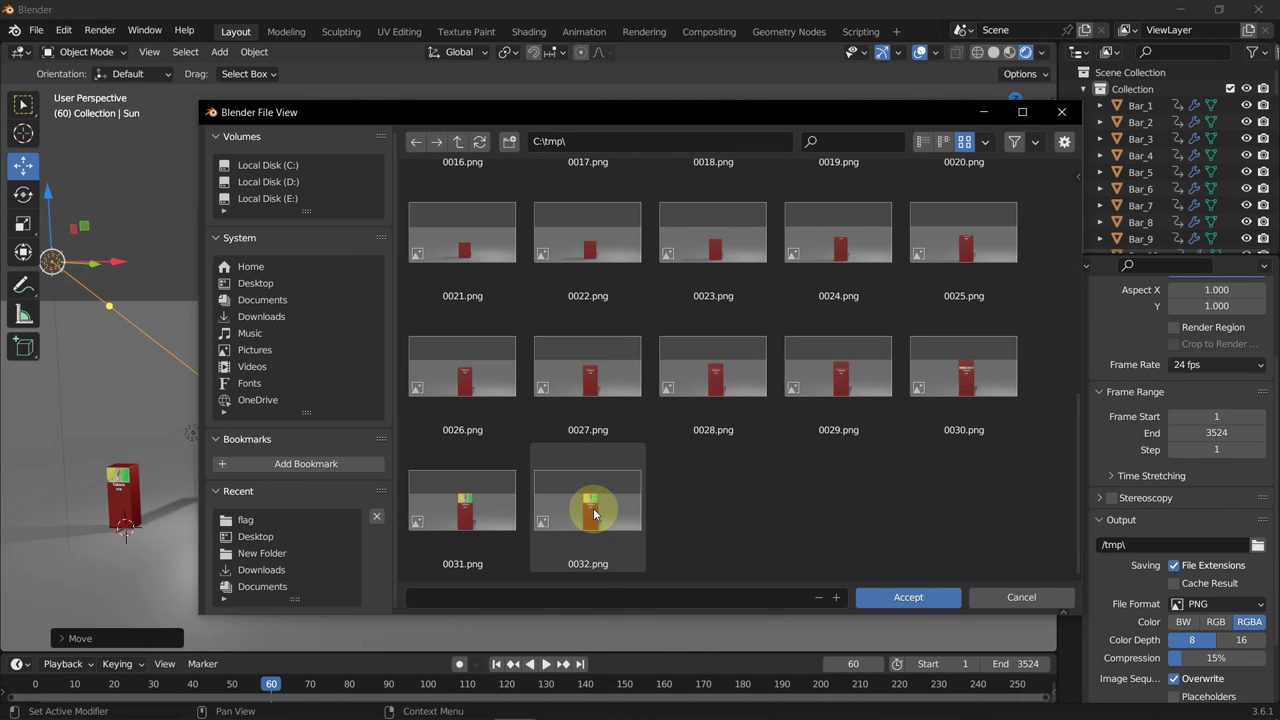
pyautogui.click(1021, 597)
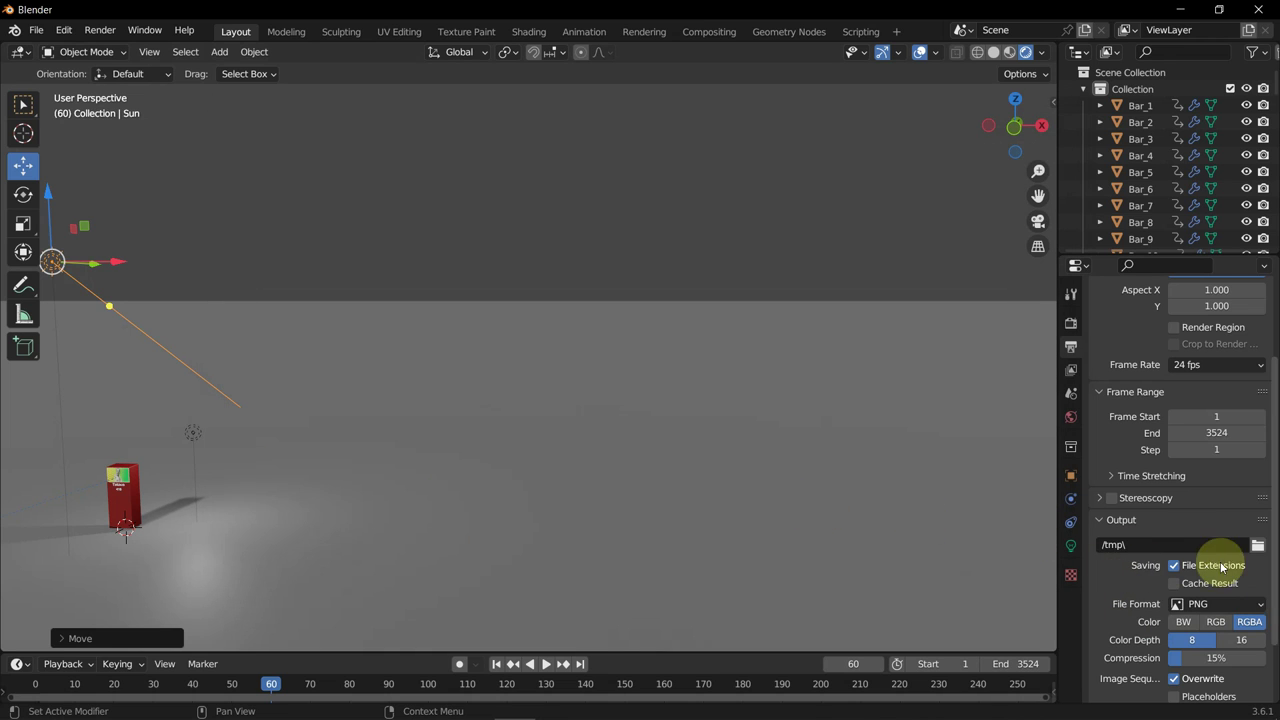
# - Set the render output folder to the Desktop
pyautogui.click(1169, 543)
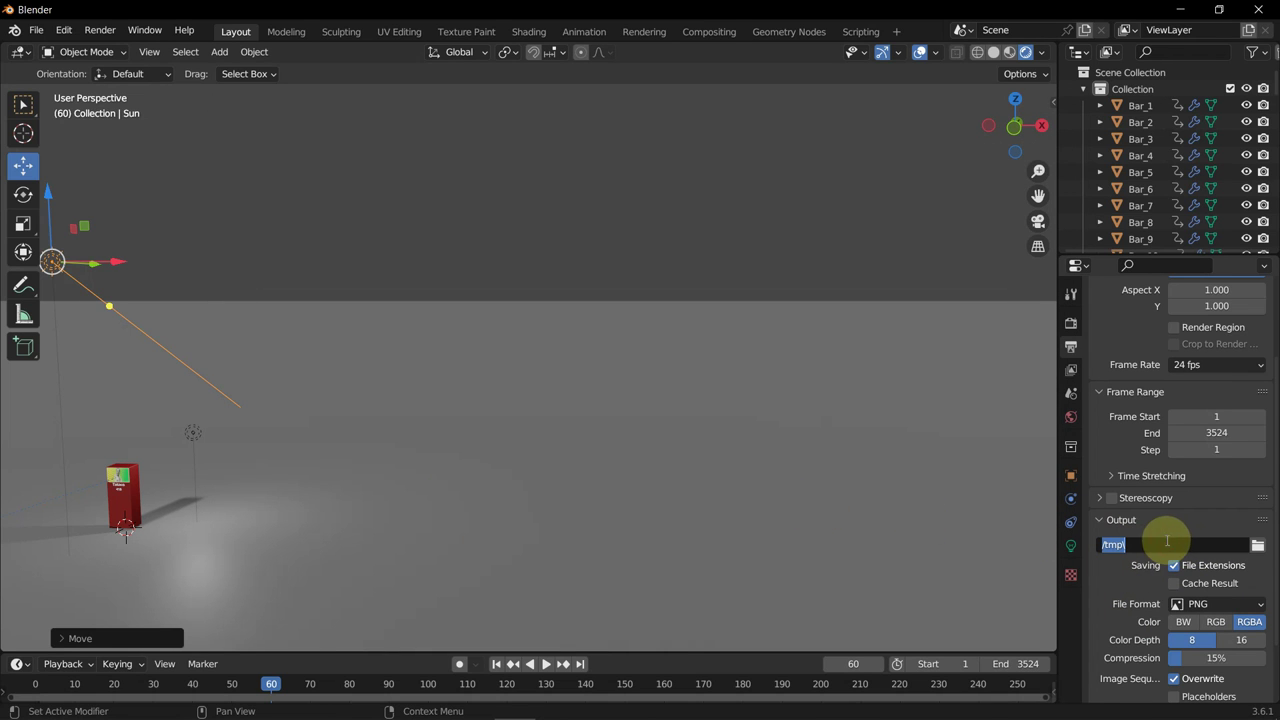
pyautogui.click(1257, 545)
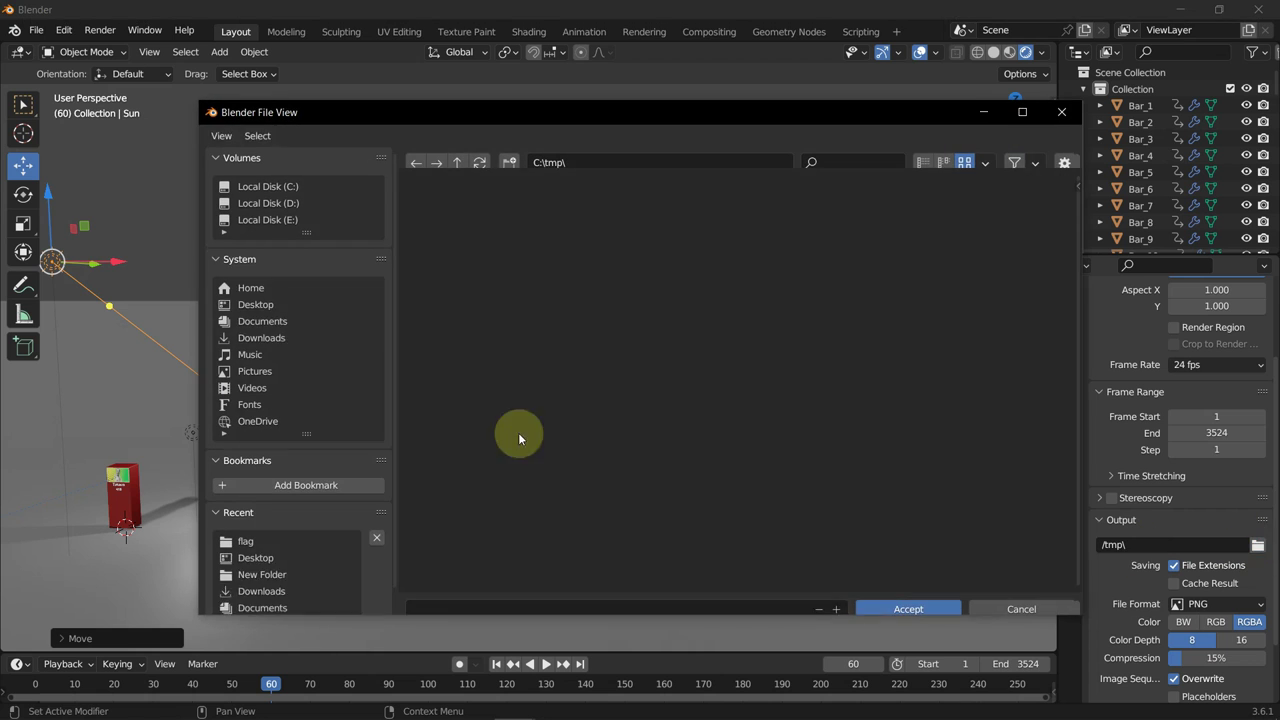
pyautogui.click(253, 266)
pyautogui.click(255, 284)
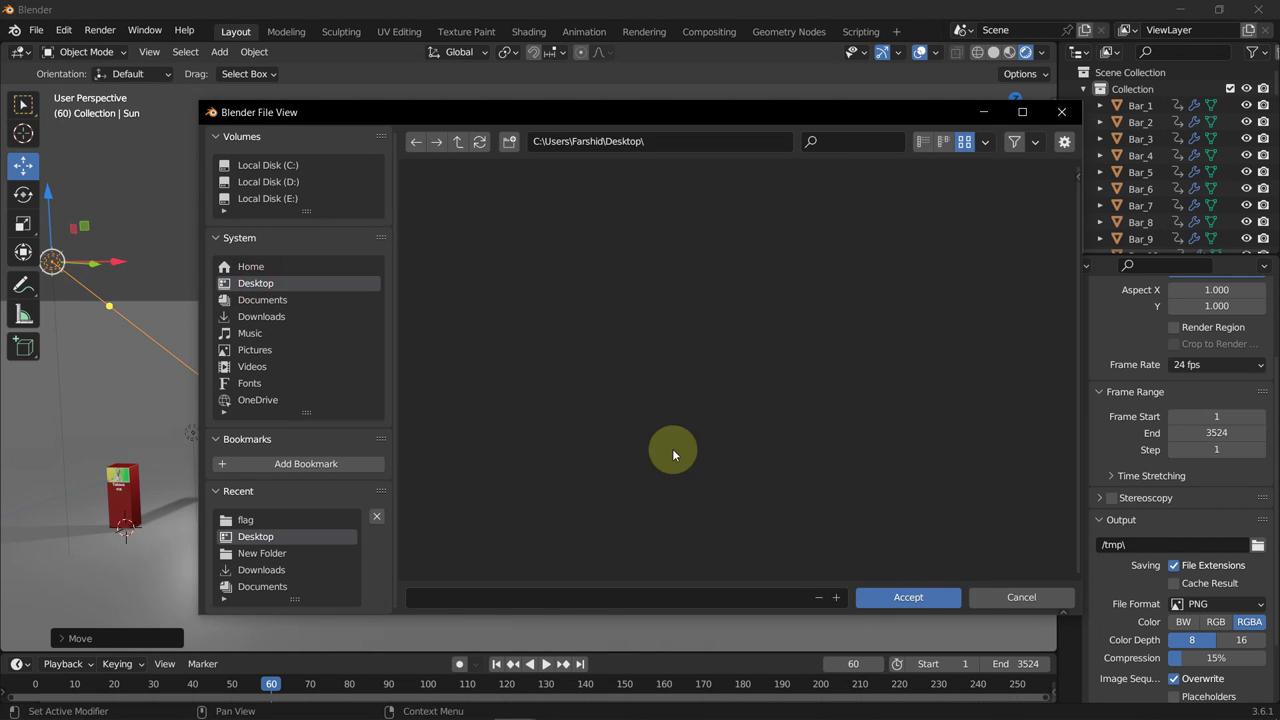
pyautogui.click(920, 600)
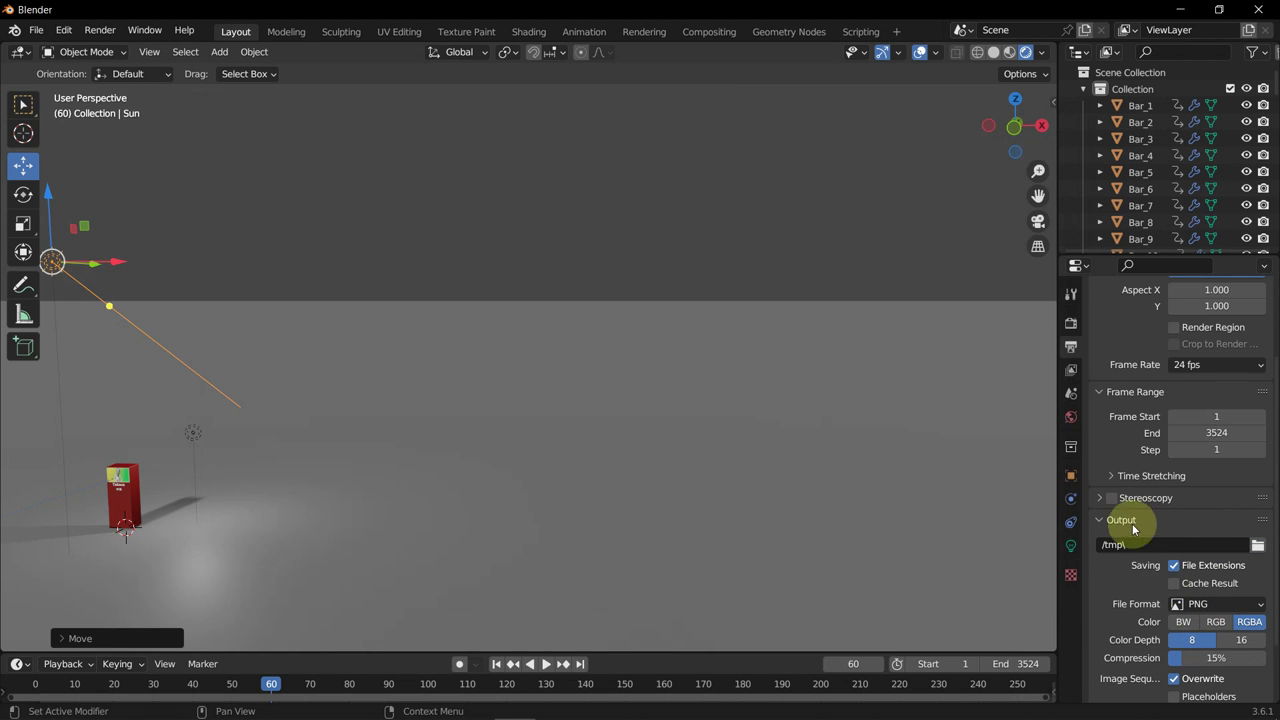
# - Change the output file format to FFmpeg Video and set its video codec to MPEG-4 (divx)
pyautogui.click(1198, 604)
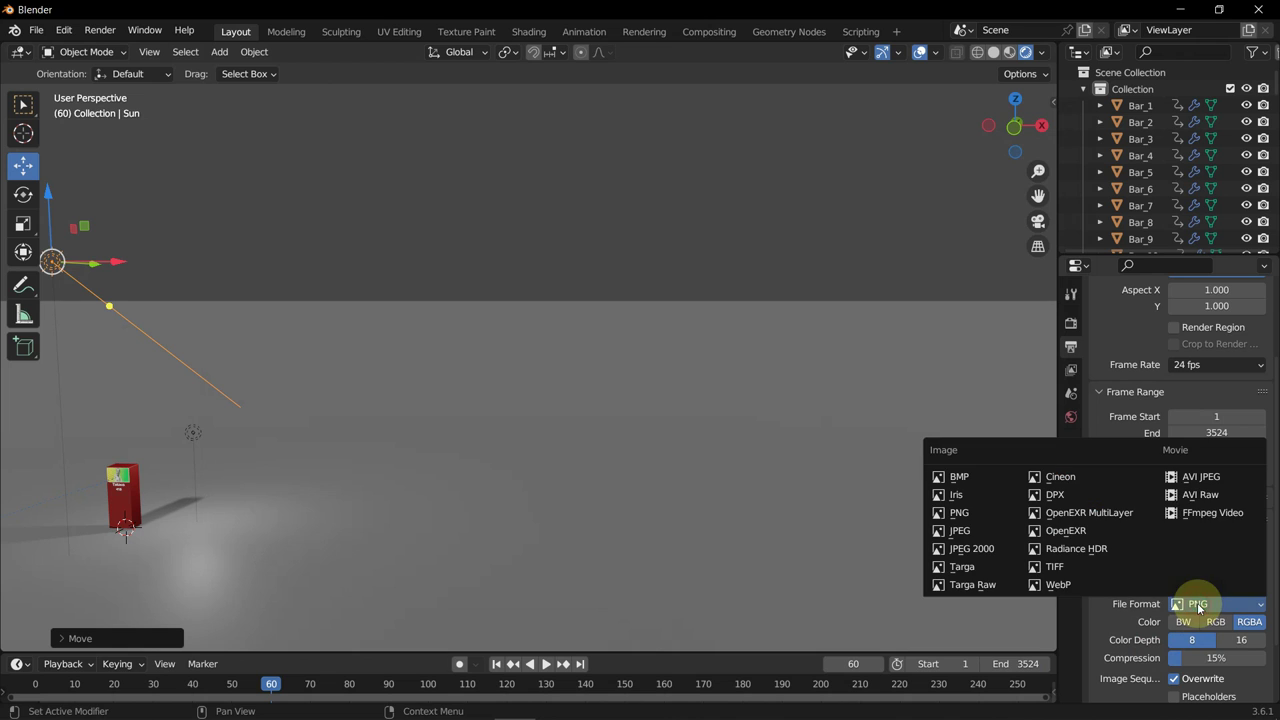
pyautogui.click(1193, 521)
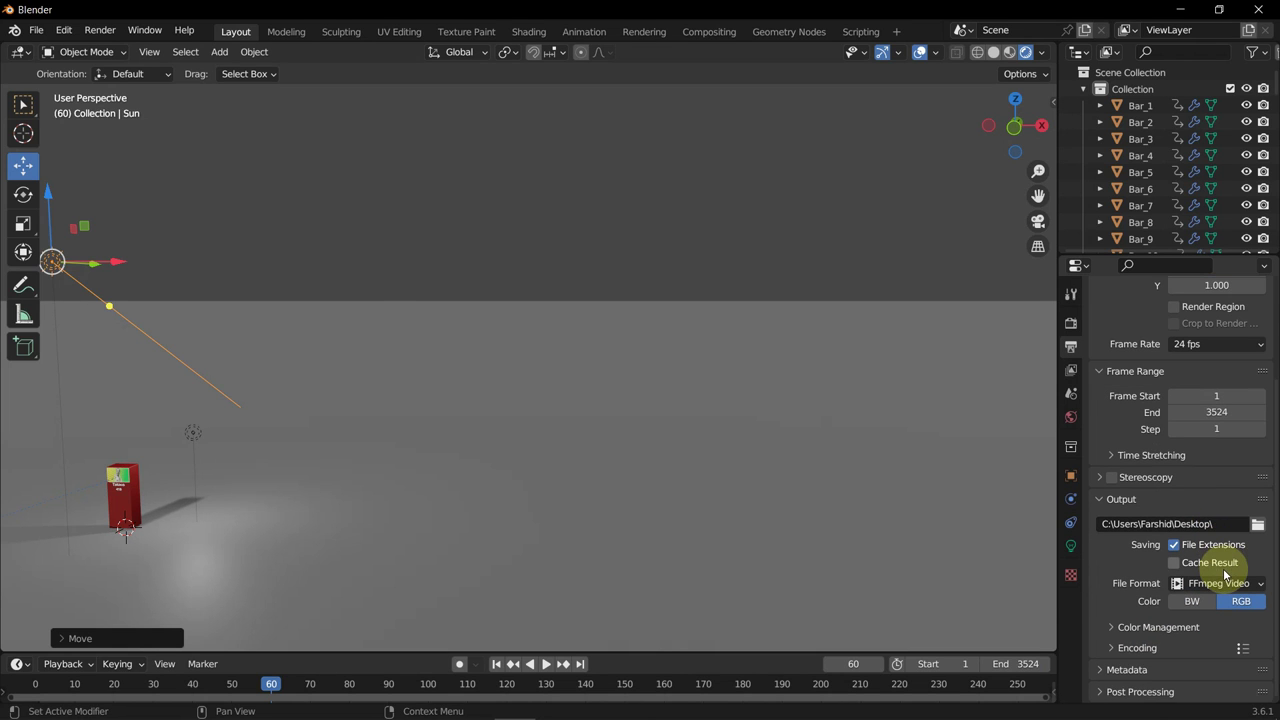
pyautogui.click(1134, 648)
pyautogui.scroll(-4, 1137, 651)
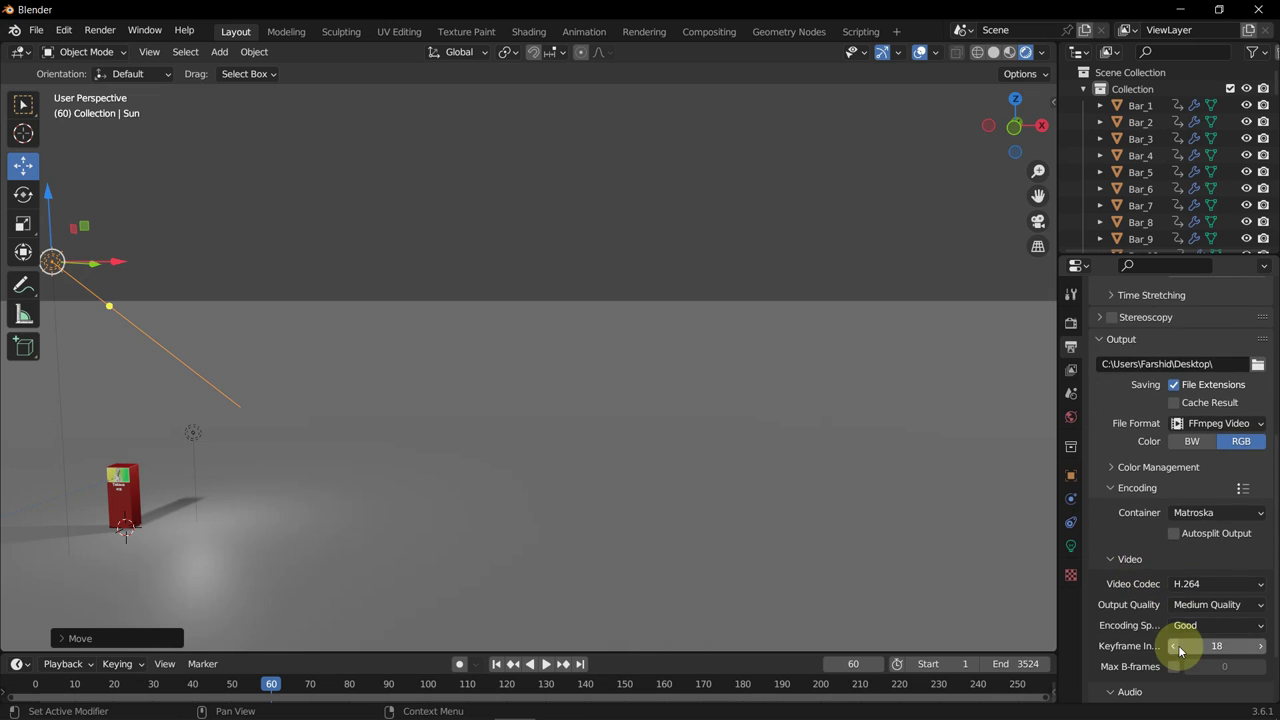
pyautogui.click(1202, 585)
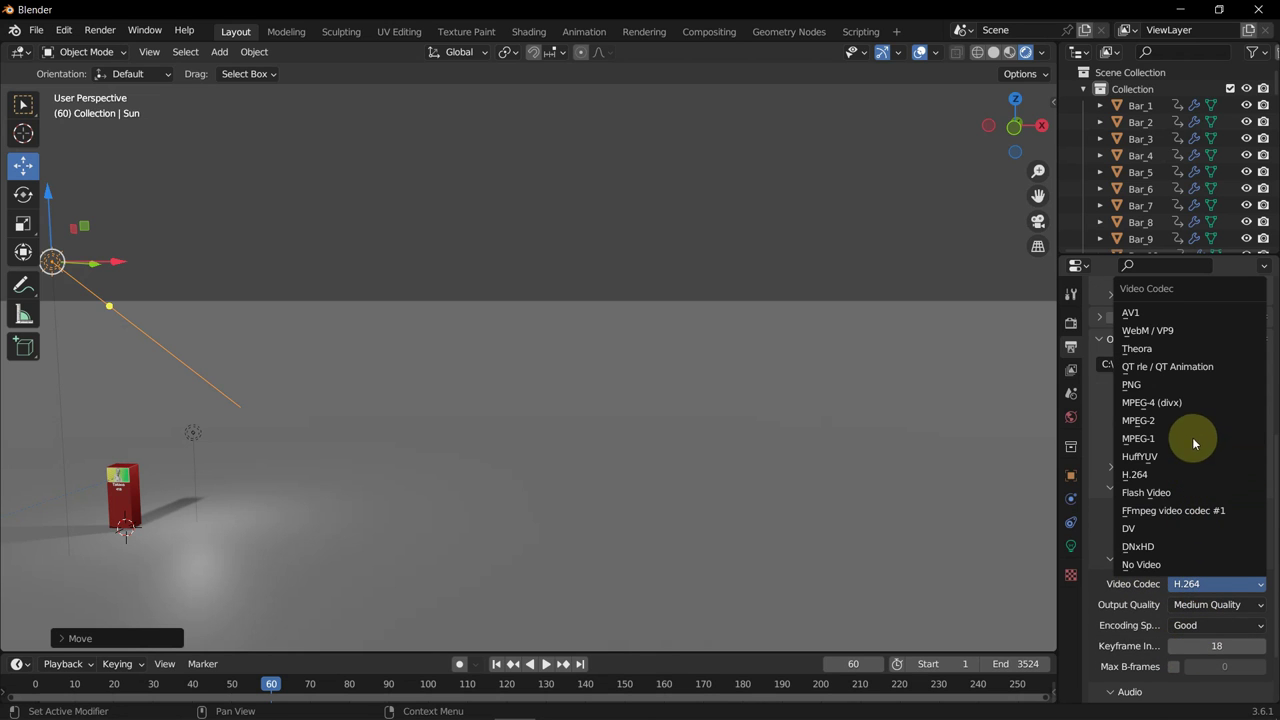
pyautogui.click(1186, 402)
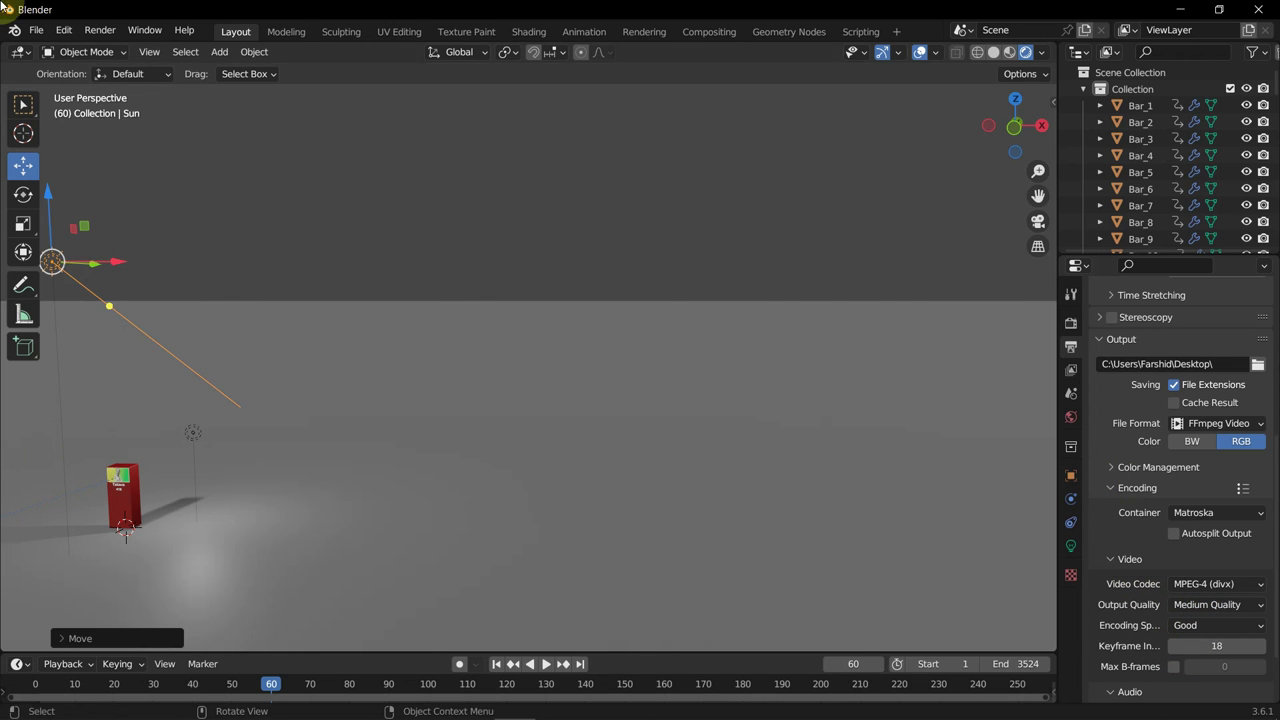
# - Render the animation to a video file with the new output settings and stop it once the first bar starts rising
pyautogui.click(99, 30)
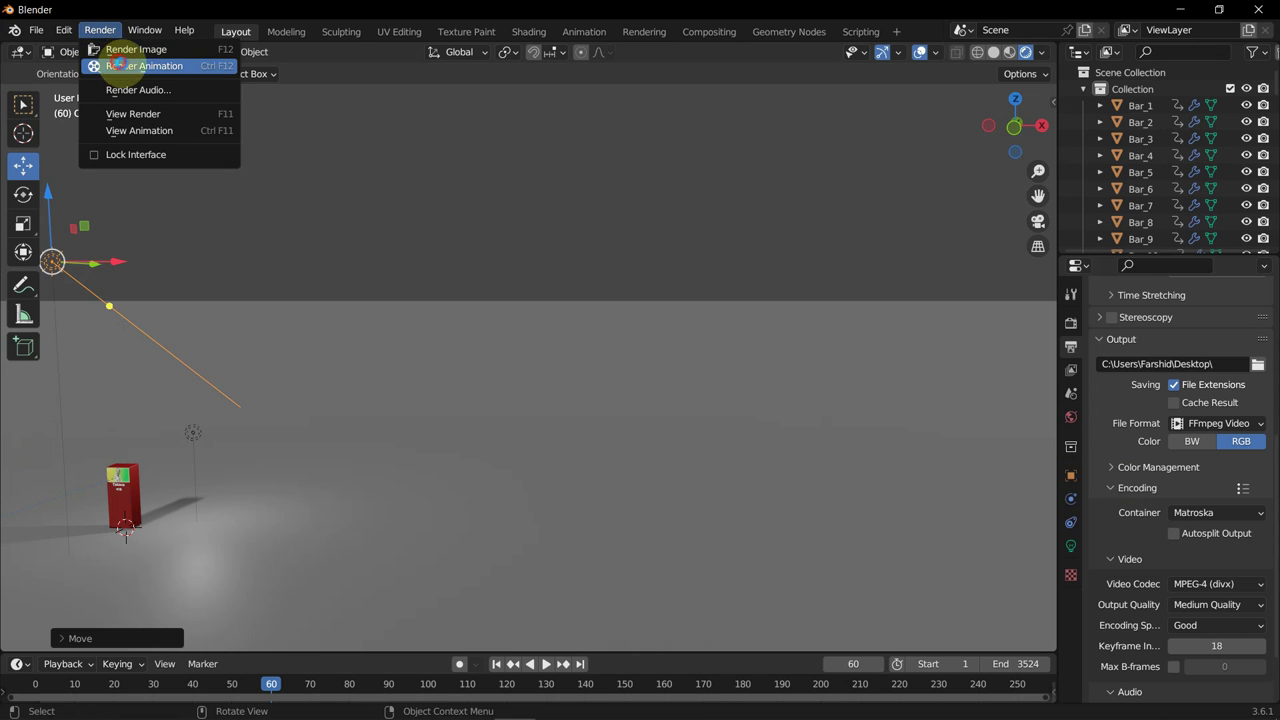
pyautogui.click(126, 62)
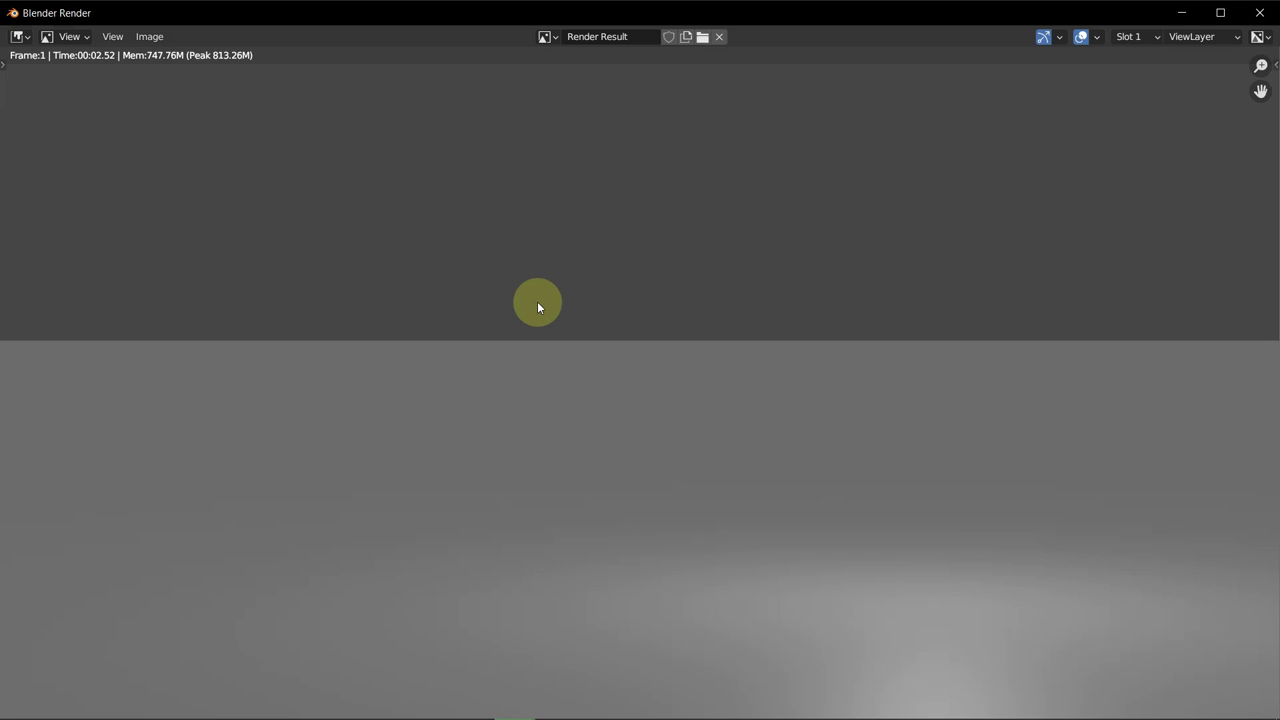
pyautogui.press('F12')
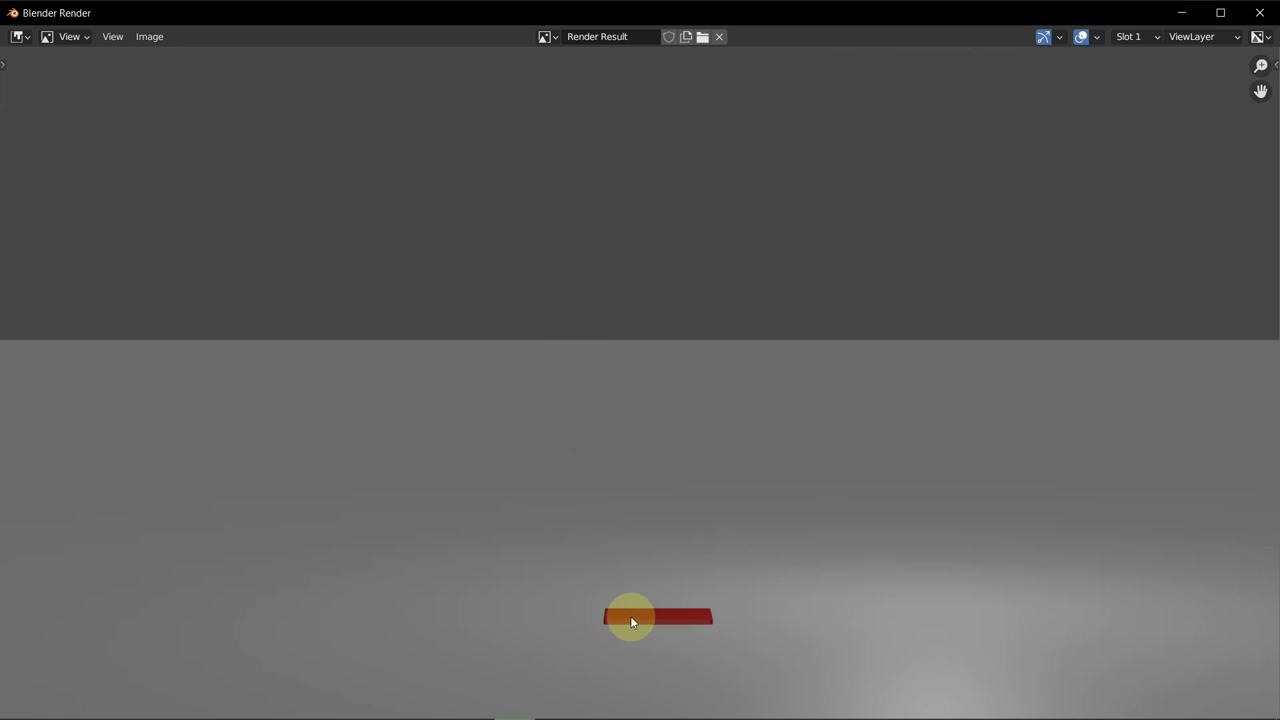
pyautogui.click(1260, 14)
# - Minimize the open windows and play the rendered video 0001-3524.mkv from the desktop in KMPlayer
pyautogui.click(1183, 9)
pyautogui.click(1184, 10)
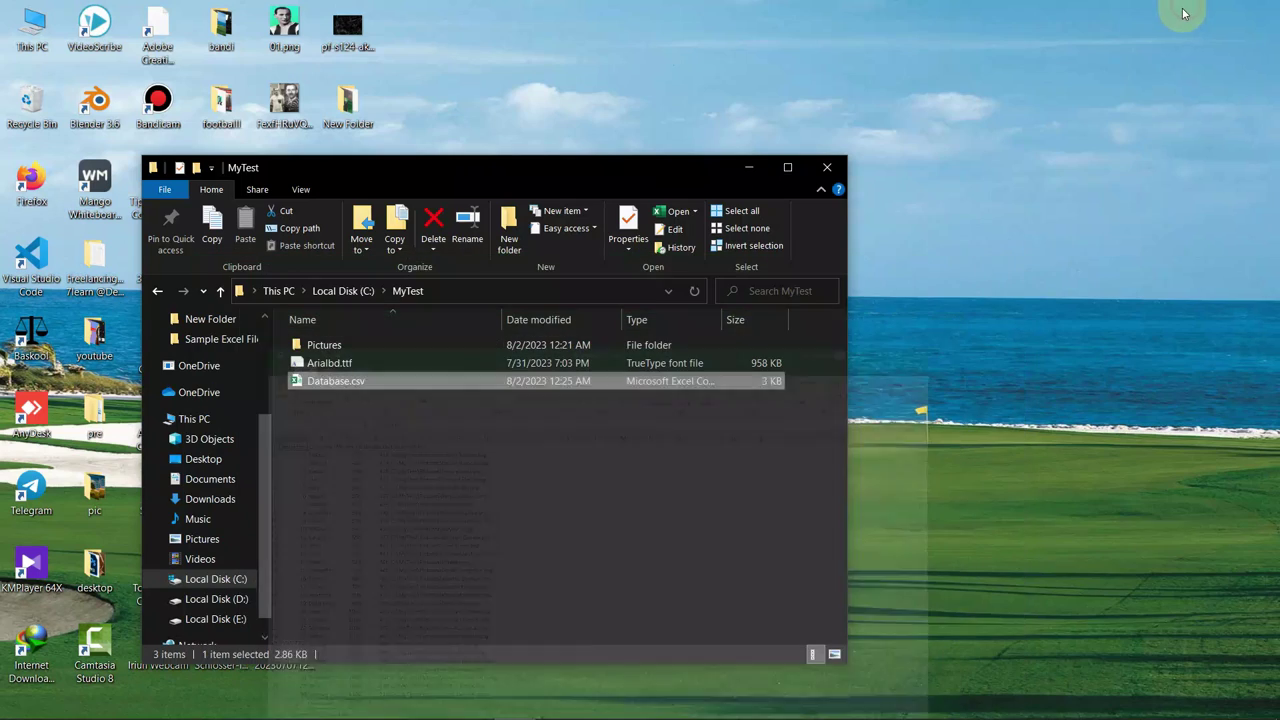
pyautogui.click(747, 168)
pyautogui.doubleClick(356, 190)
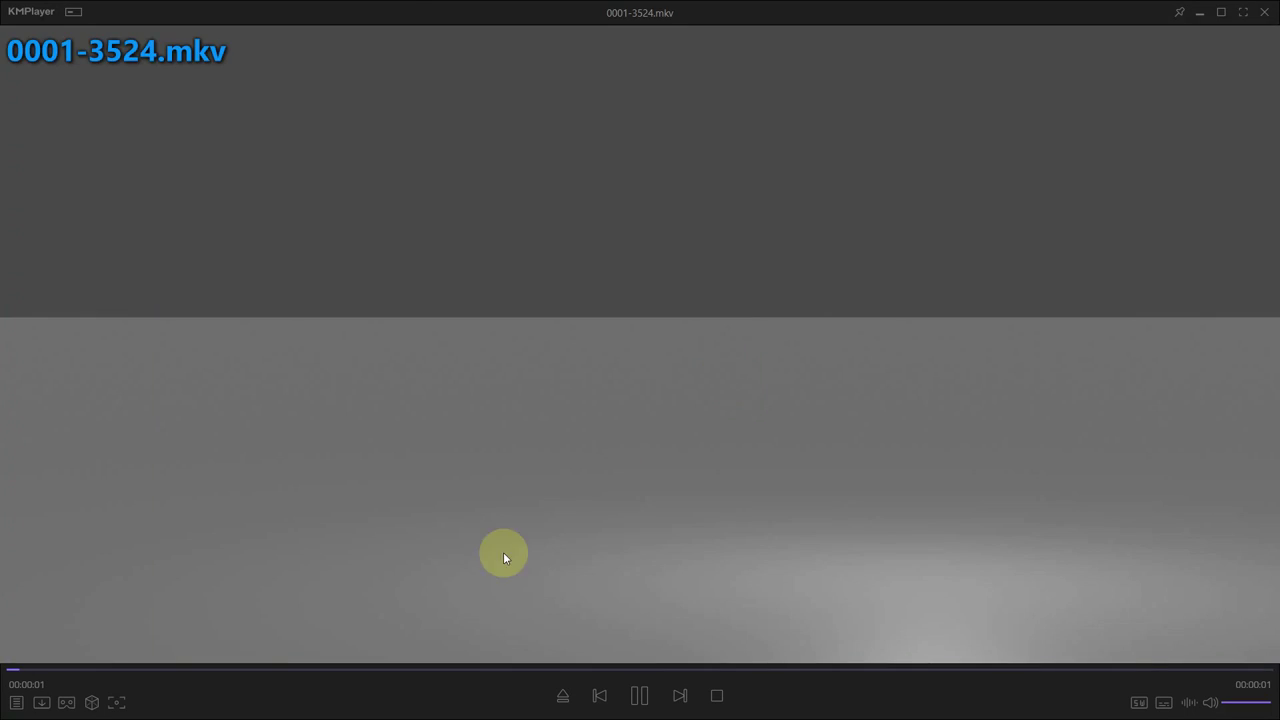
pyautogui.click(386, 286)
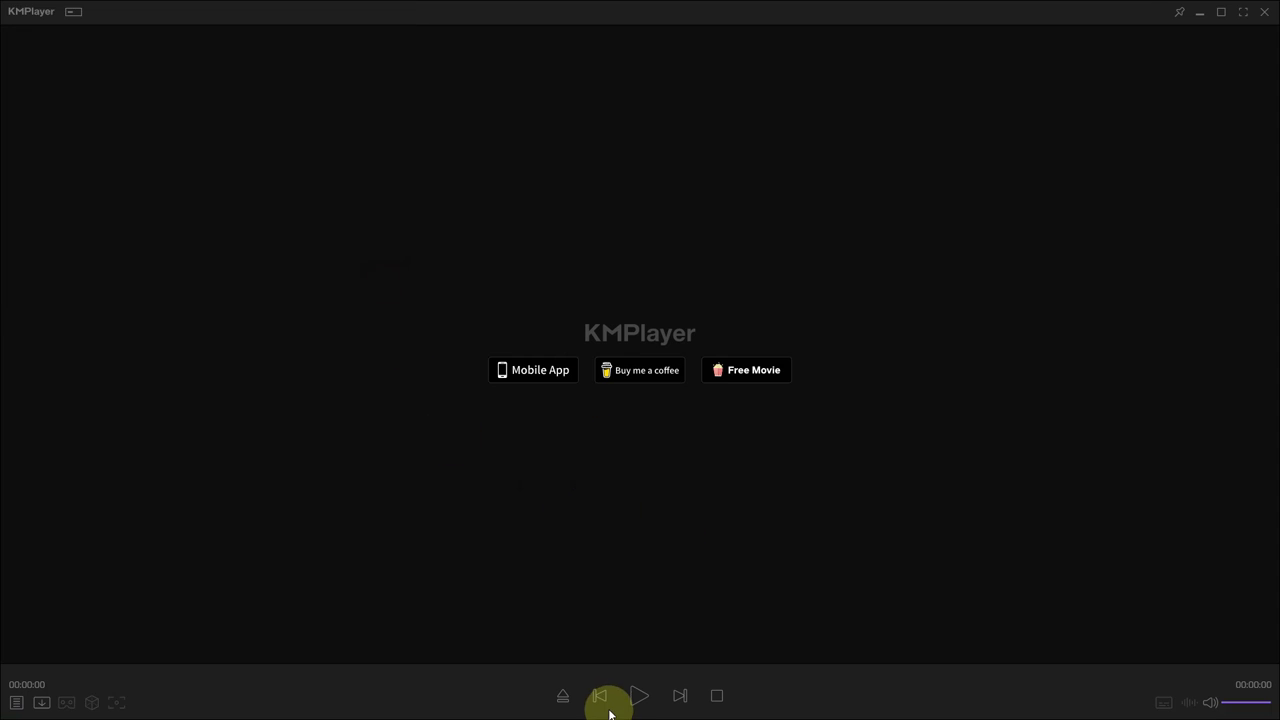
pyautogui.click(637, 695)
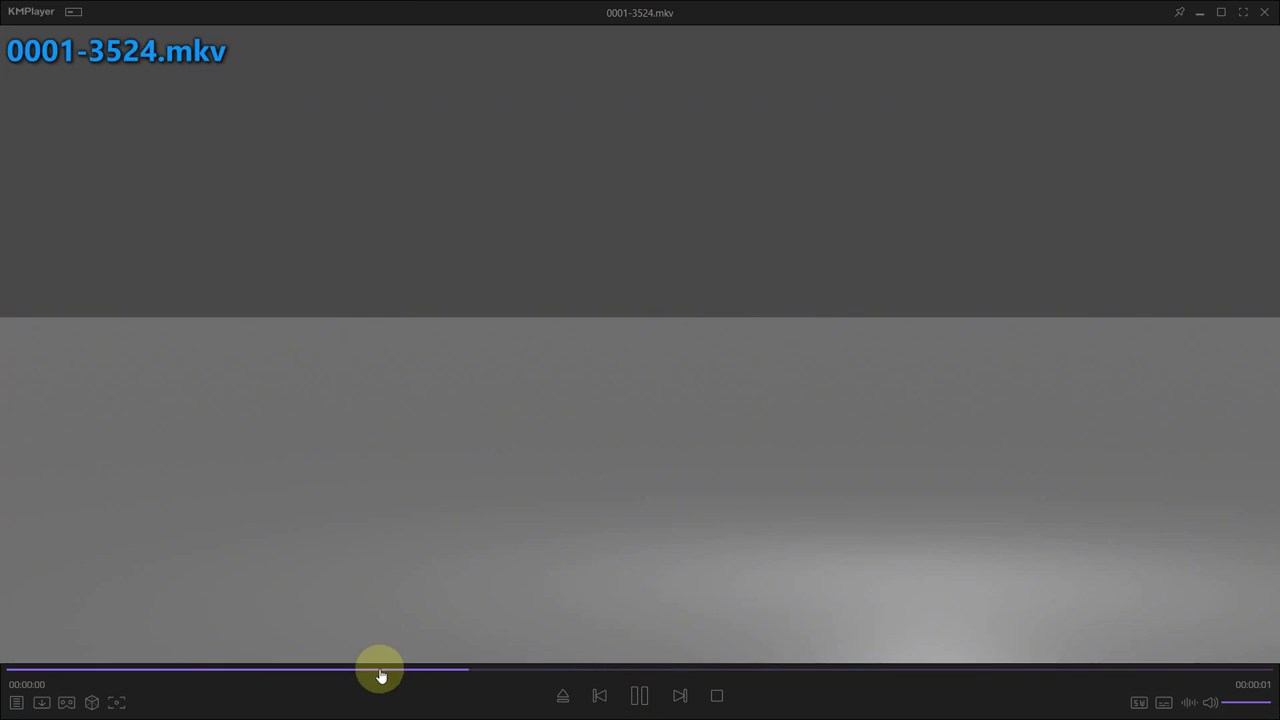
# - Close the video player and switch back to Blender to view the row of bars from another angle
pyautogui.click(1264, 11)
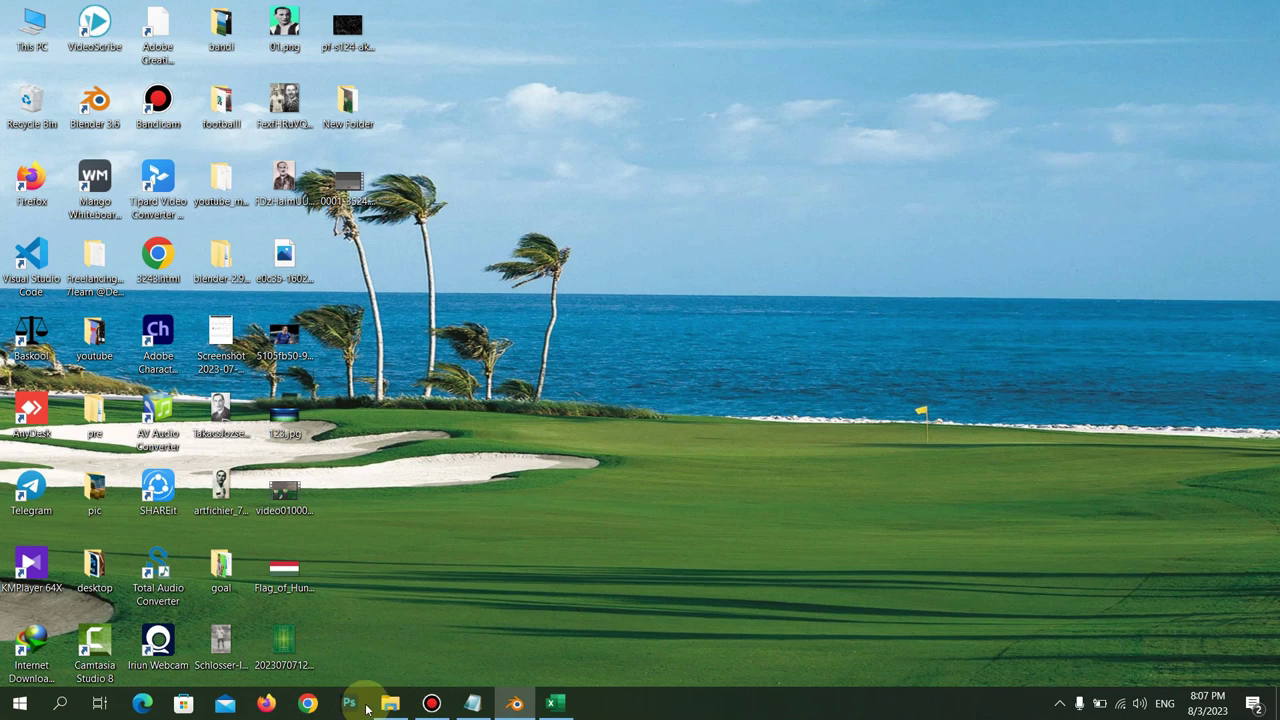
pyautogui.click(510, 702)
pyautogui.moveTo(455, 437); pyautogui.dragTo(476, 454, button='middle')
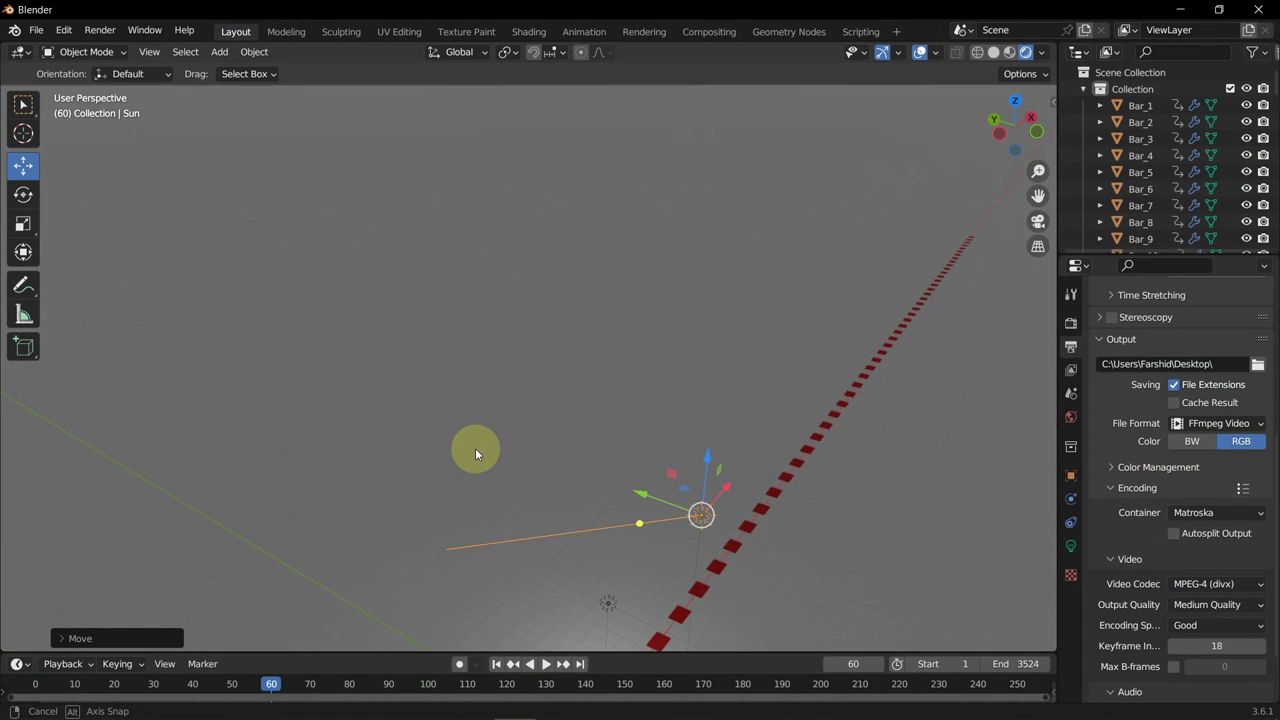